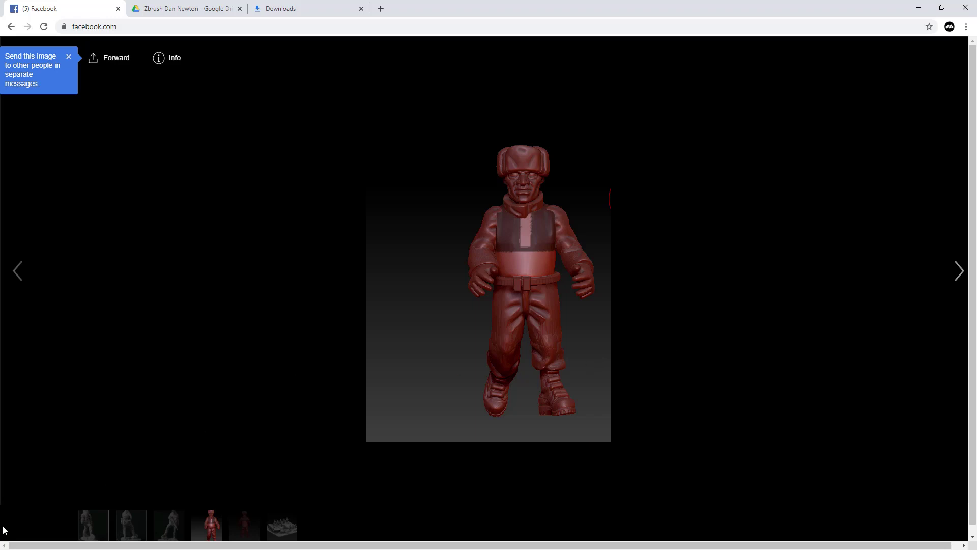
Look through the reference photos of the soldier figurine and the renders of the sculpted winter figure.
click(127, 523)
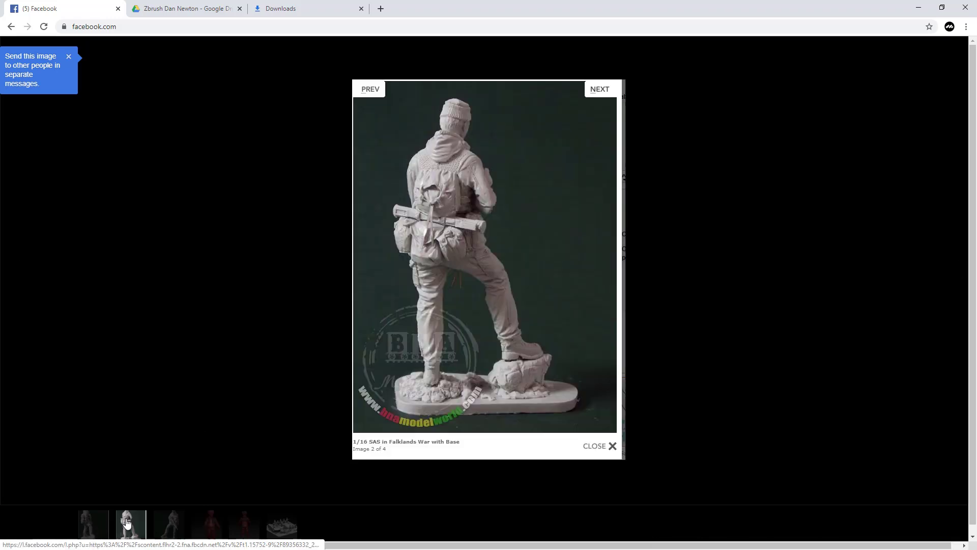
click(97, 526)
click(135, 523)
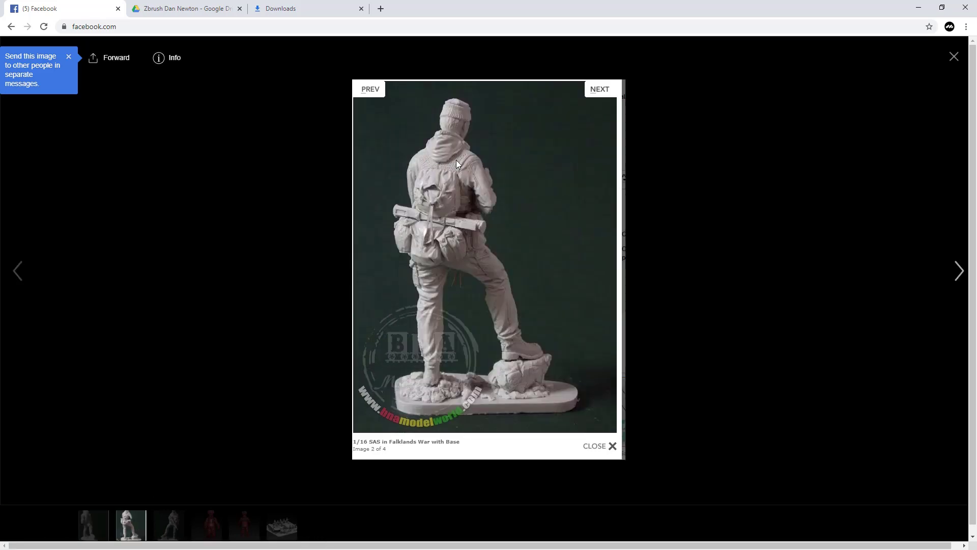
click(177, 524)
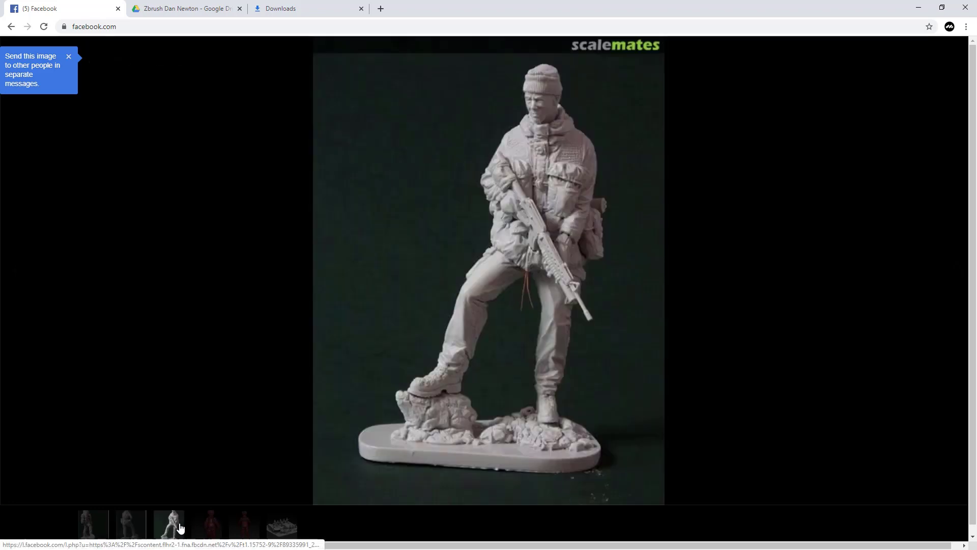
click(211, 526)
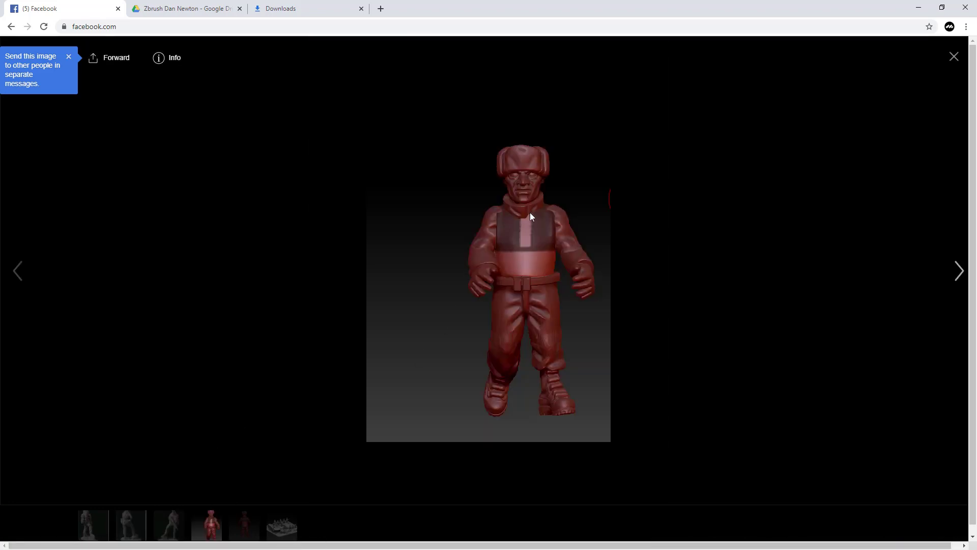
click(166, 529)
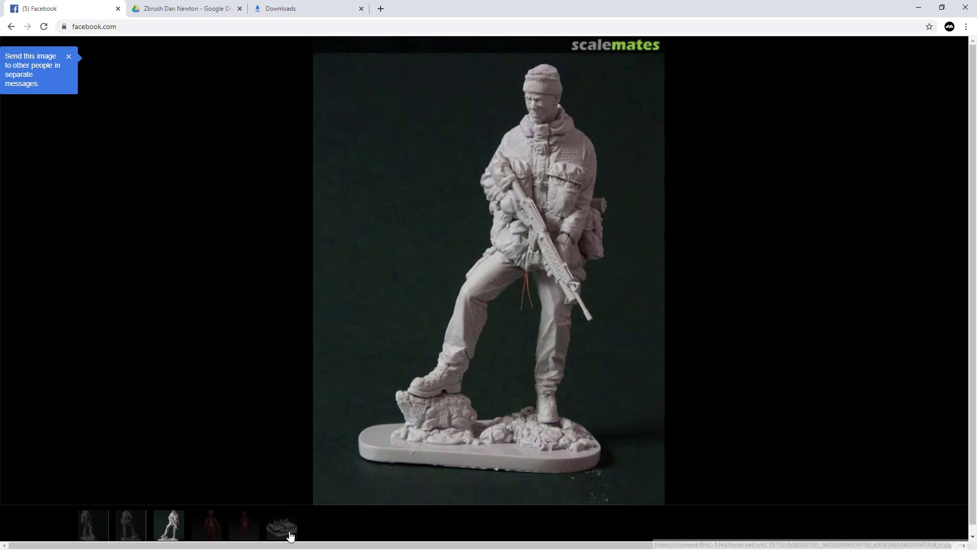
click(250, 524)
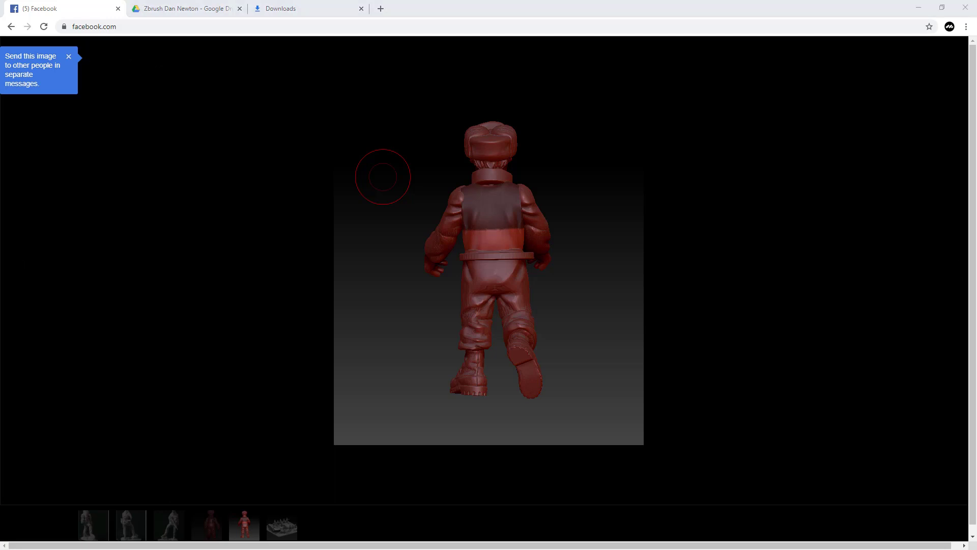
Switch to ZBrush and undo the stray canvas drawing, restoring the winter figure to Edit mode.
key(alt+Tab)
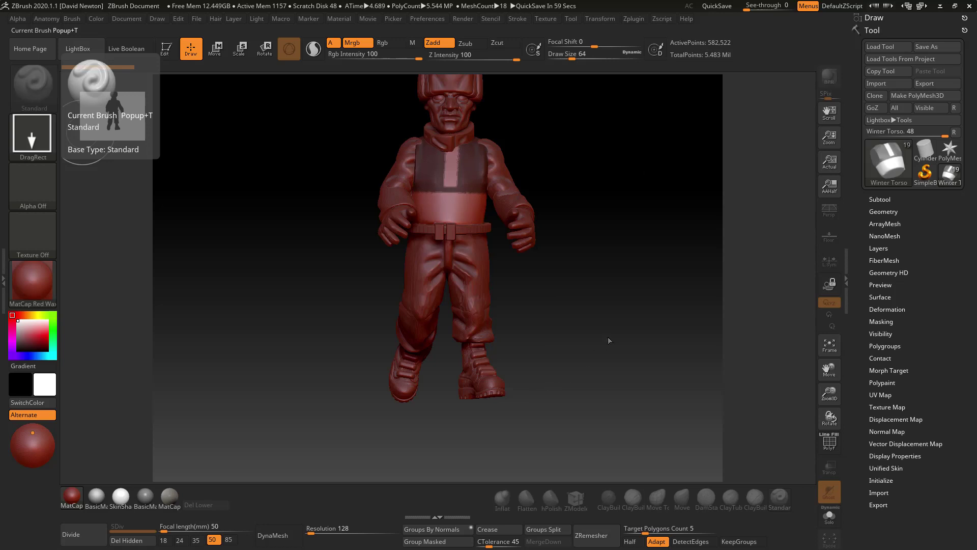
drag(612, 270, 601, 314)
key(ctrl+z)
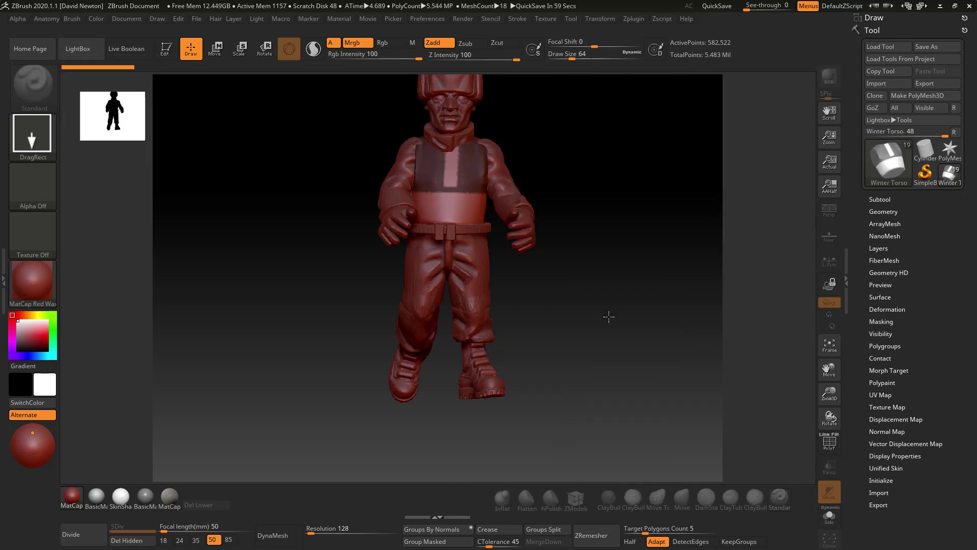
key(ctrl+z)
key(ctrl+z)
key(ctrl+z)
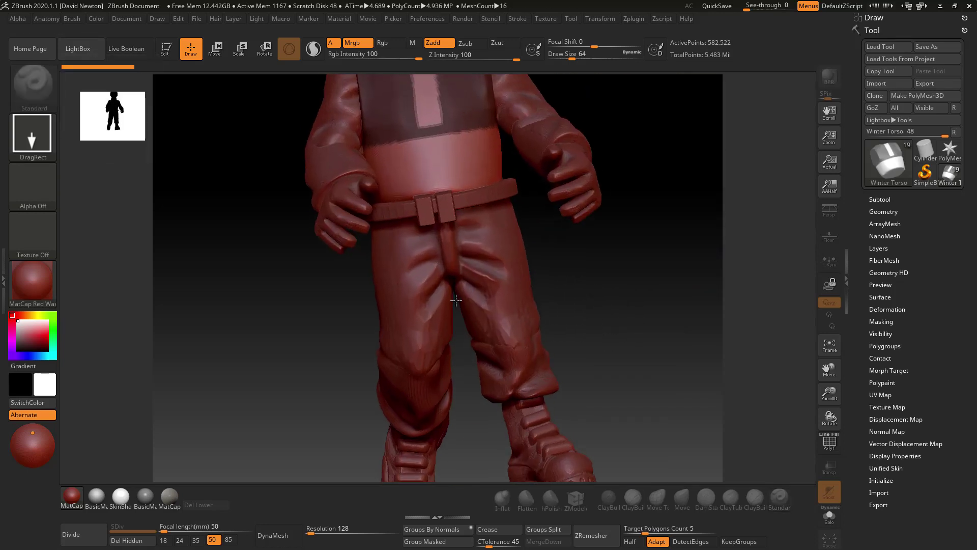
key(ctrl+z)
key(ctrl+z)
key(ctrl+z)
key(ctrl+z)
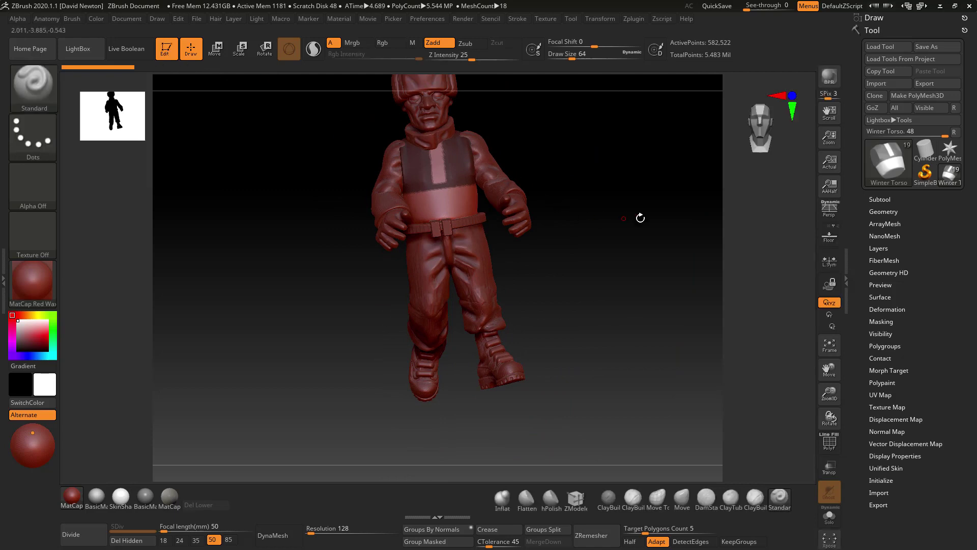
Isolate the Winter Torso subtool by hiding all others, and turn on its polyframe display.
click(879, 199)
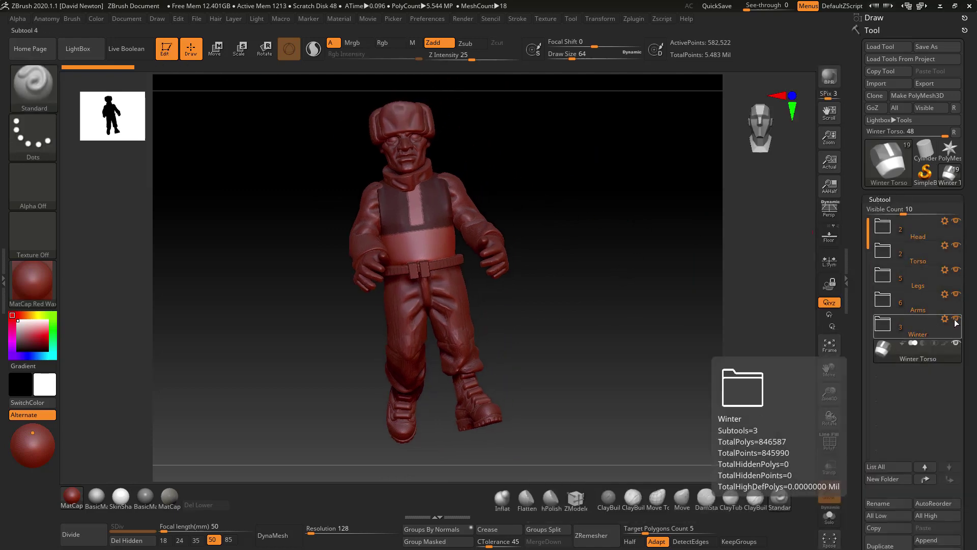
shift+click(956, 342)
mouse_move(590, 273)
mouse_down()
mouse_move(621, 270)
mouse_move(590, 273)
mouse_move(590, 329)
mouse_move(547, 332)
mouse_move(558, 344)
mouse_up()
click(832, 448)
click(833, 448)
alt+drag(581, 305, 577, 356)
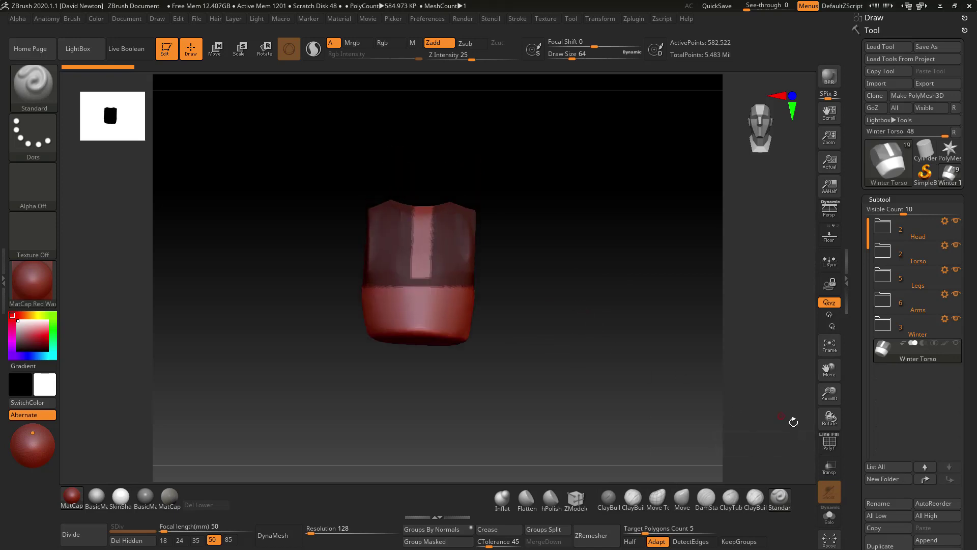
click(835, 447)
key(ctrl)
mouse_move(601, 347)
mouse_down()
mouse_move(611, 323)
mouse_move(636, 310)
mouse_move(618, 310)
mouse_move(634, 373)
mouse_move(634, 327)
mouse_move(664, 370)
mouse_move(597, 288)
mouse_move(610, 290)
mouse_move(625, 264)
mouse_move(629, 286)
mouse_up()
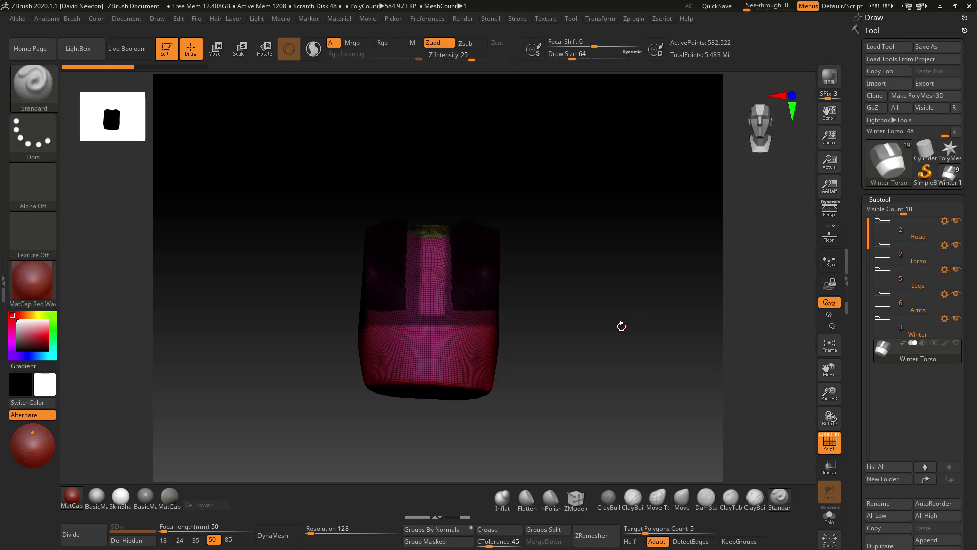
mouse_move(632, 377)
mouse_down()
mouse_move(646, 377)
mouse_move(637, 383)
mouse_up()
drag(580, 322, 612, 334)
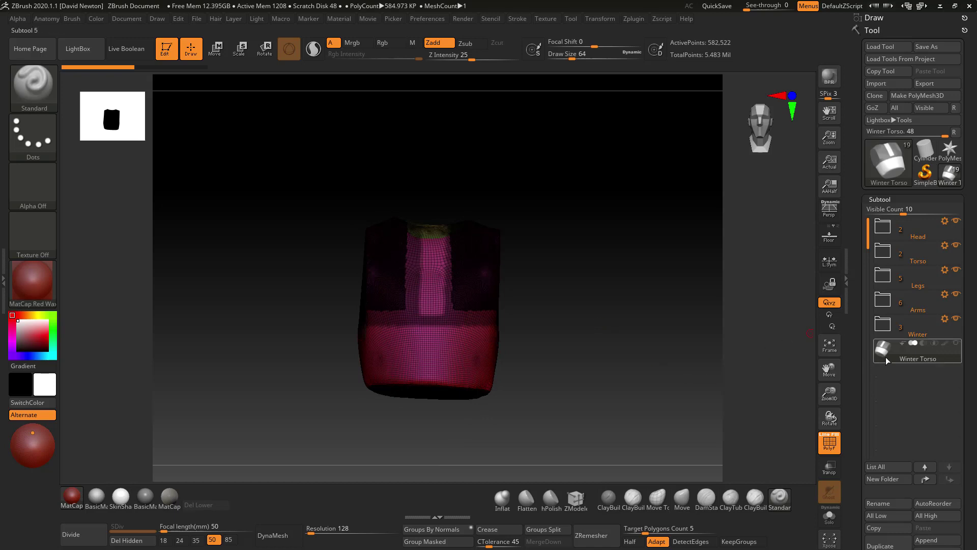
Duplicate the Winter Torso subtool and assign a new polygroup to the masked area of the copy.
drag(613, 345, 663, 359)
drag(968, 463, 971, 399)
click(909, 439)
drag(628, 327, 610, 371)
key(ctrl+w)
alt+drag(619, 279, 594, 363)
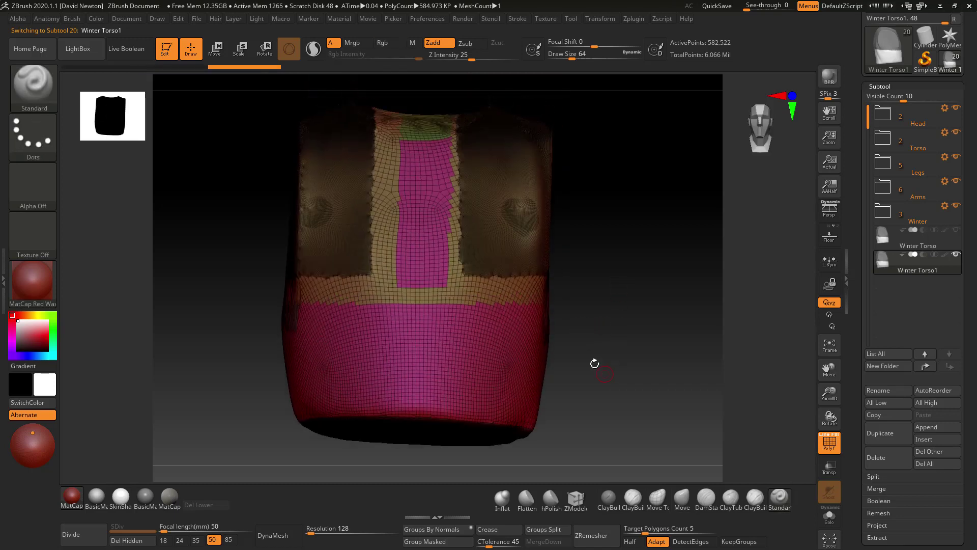
Make a ZSphere the active tool in place of the duplicated torso.
drag(604, 266, 615, 275)
alt+drag(675, 307, 613, 301)
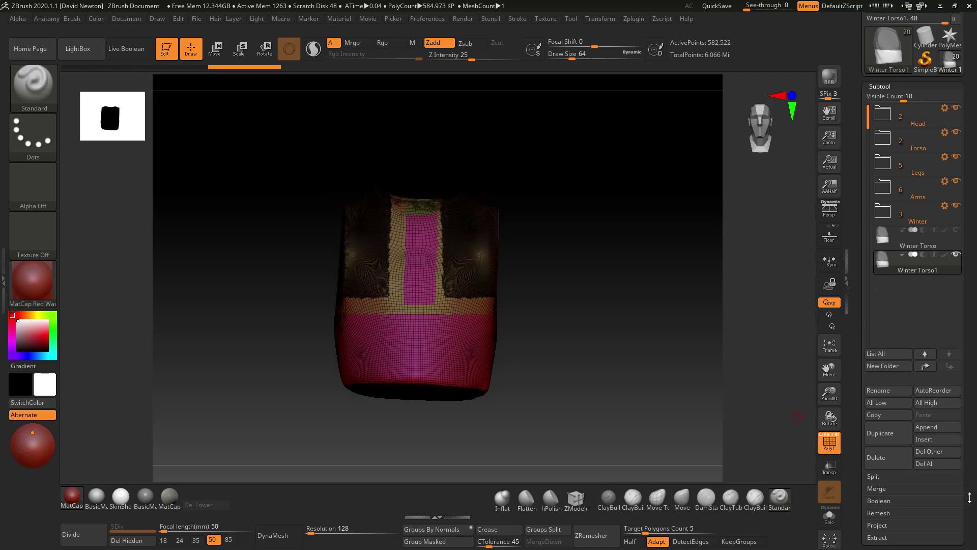
drag(645, 312, 627, 314)
drag(975, 360, 971, 405)
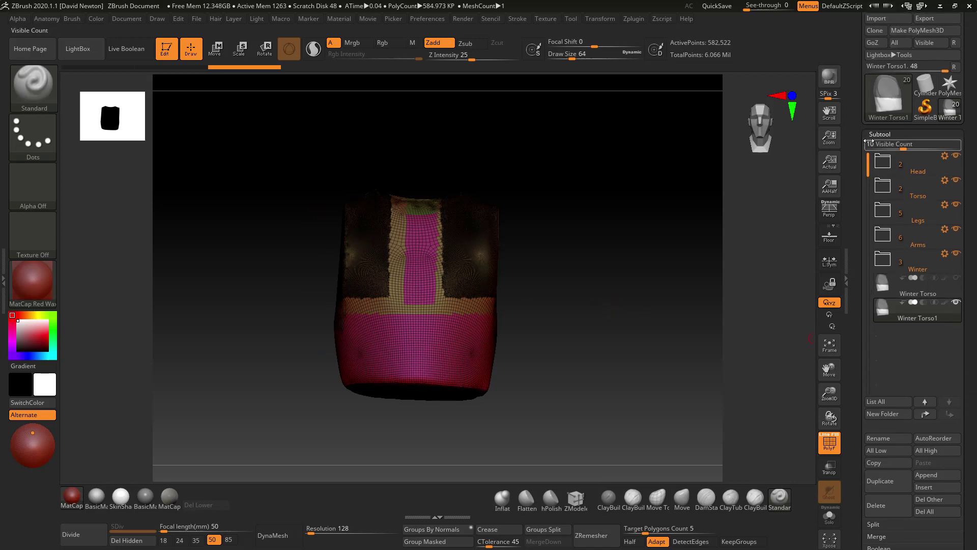
click(888, 95)
click(582, 190)
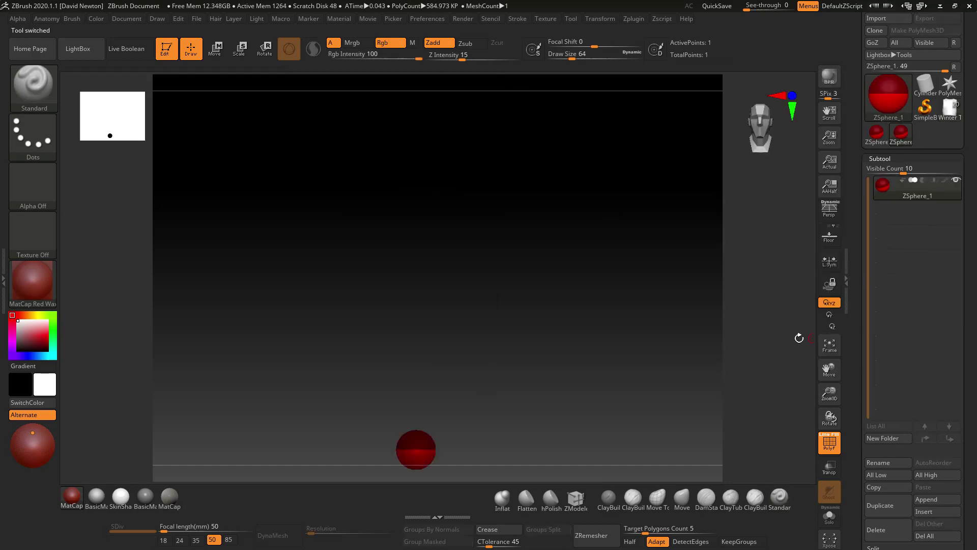
Assign the duplicated winter torso as the ZSphere's rigging mesh and enable Edit Topology.
scroll(943, 421, down, 5)
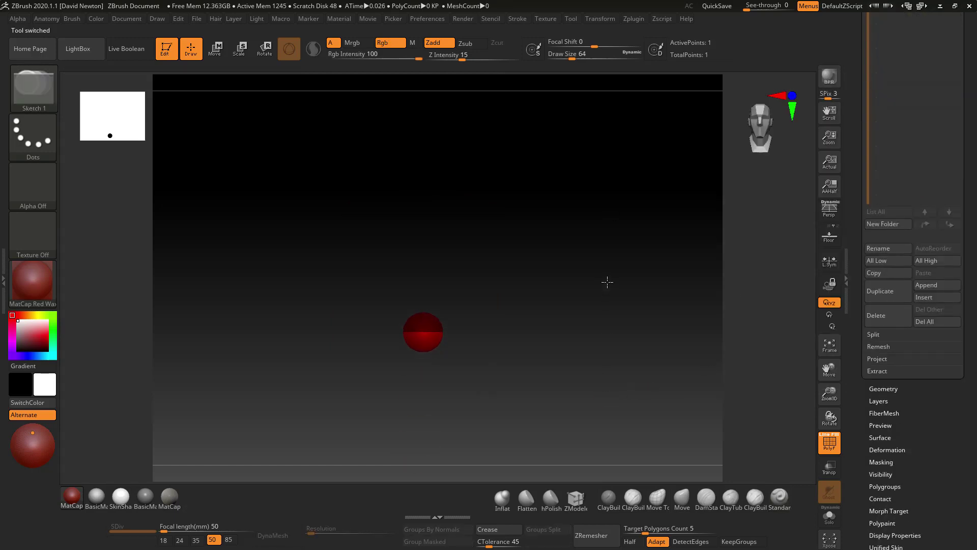
scroll(922, 397, down, 5)
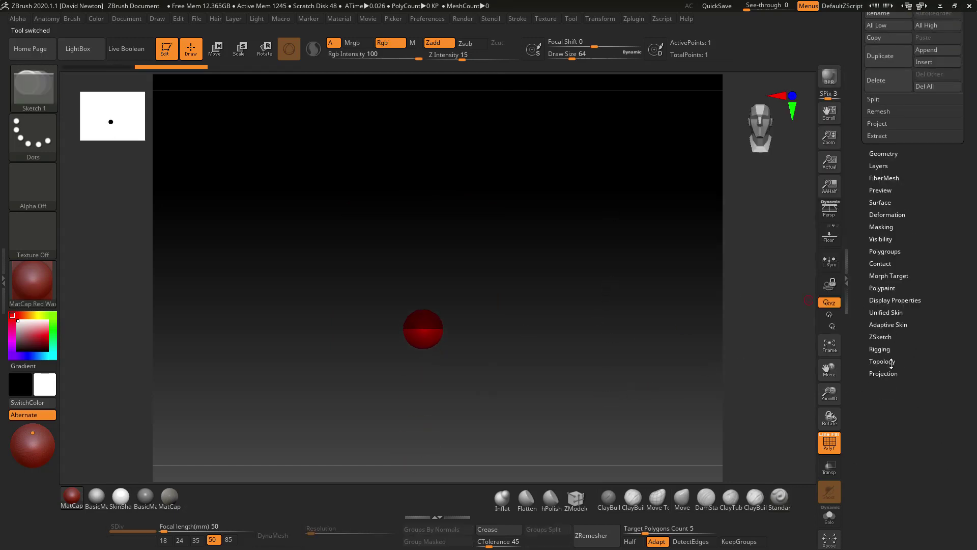
click(877, 359)
scroll(897, 472, up, 5)
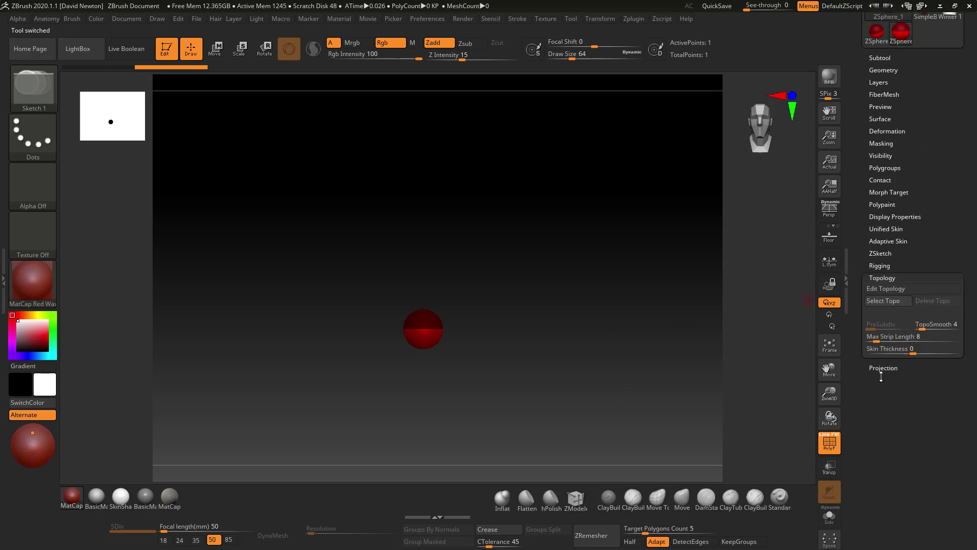
click(879, 265)
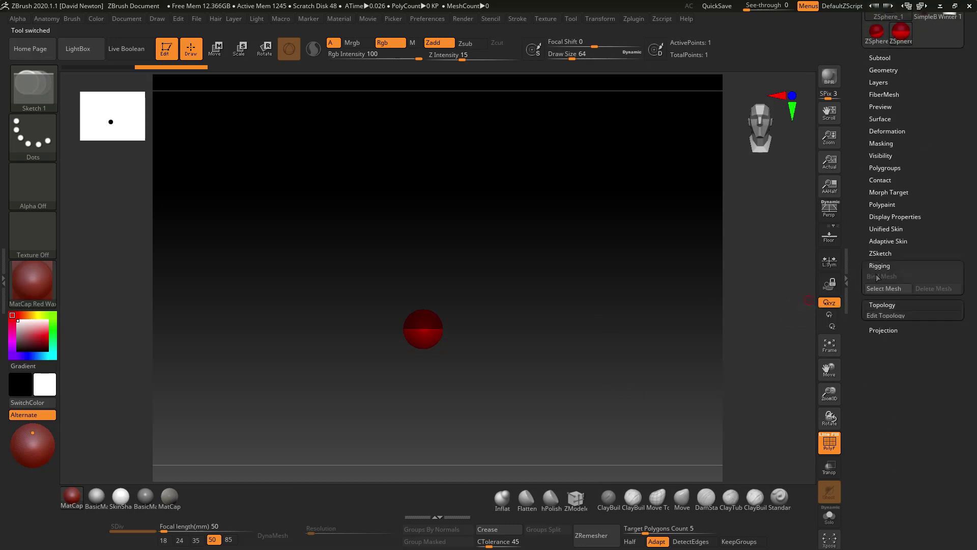
click(879, 289)
click(634, 312)
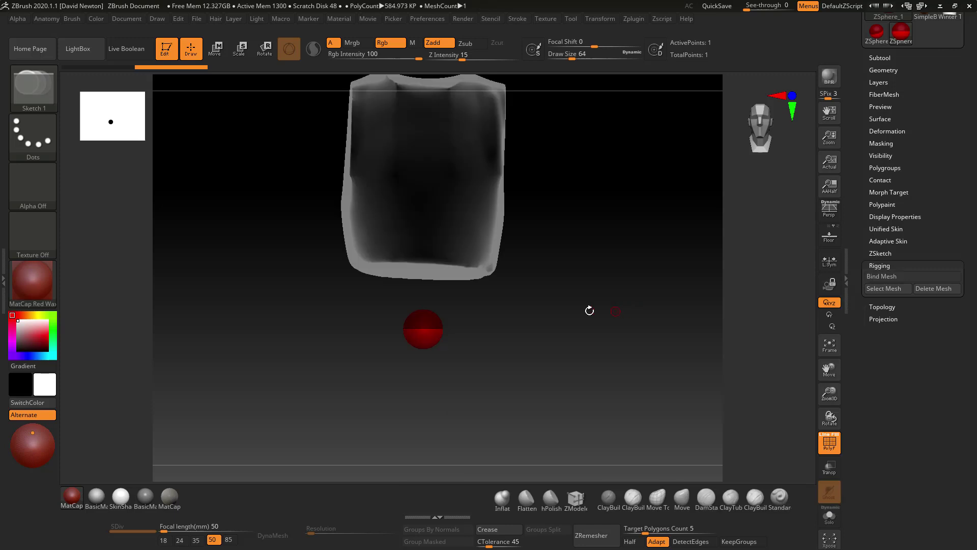
click(828, 443)
click(829, 443)
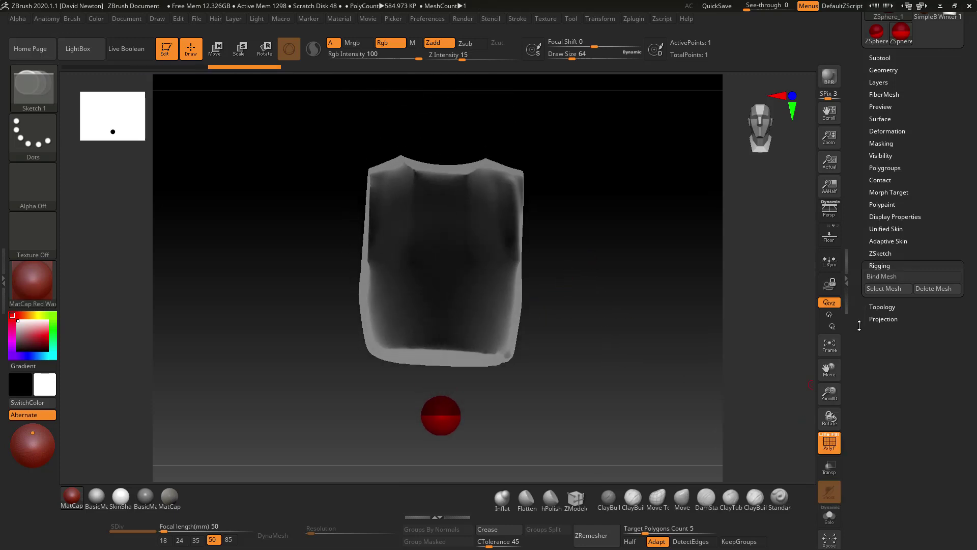
click(878, 305)
click(886, 288)
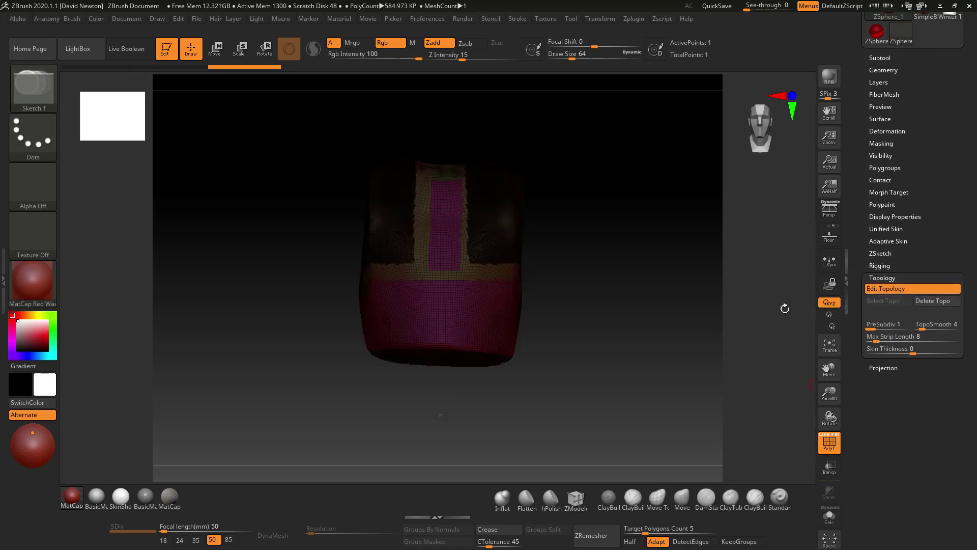
Draw the first mirrored topology faces at the torso's front centre, along the waistband just below the vertical strip.
alt+drag(552, 290, 431, 370)
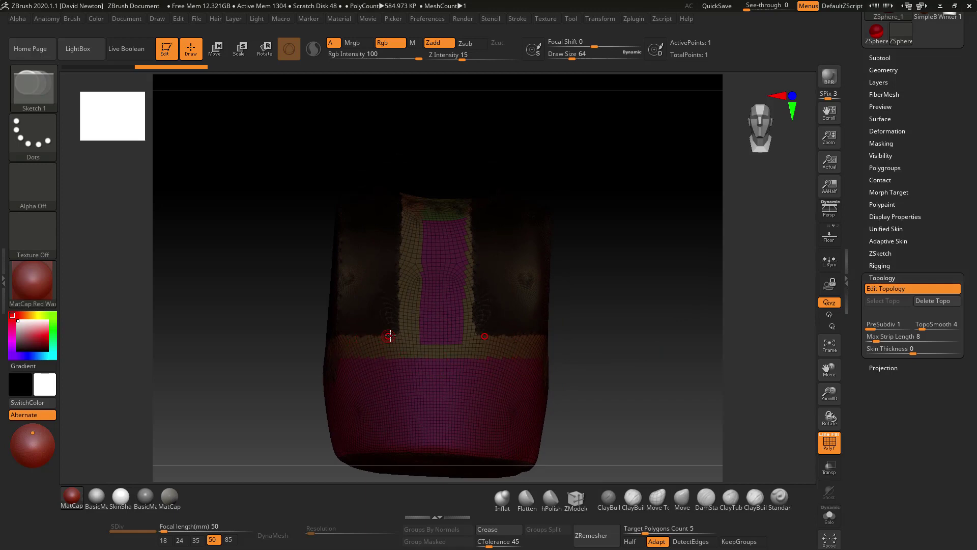
click(437, 358)
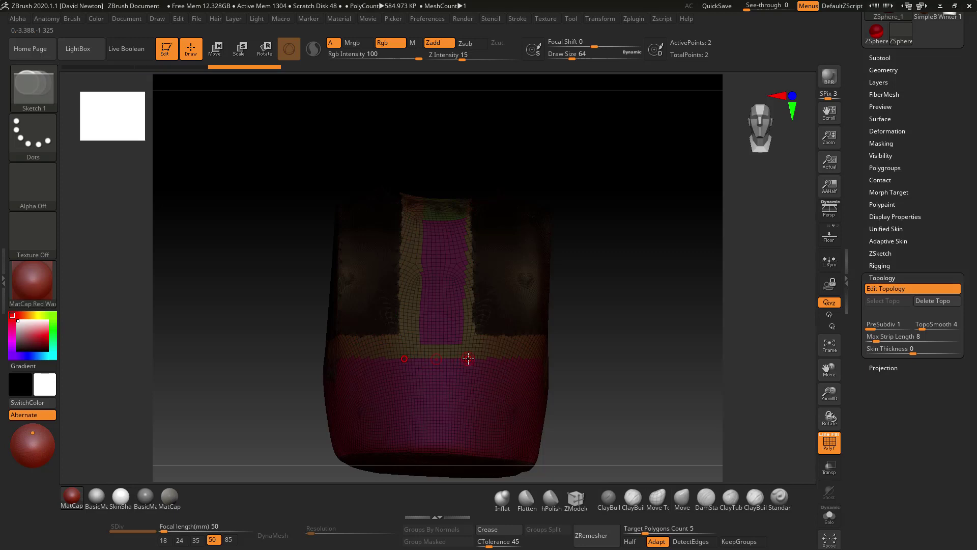
click(463, 343)
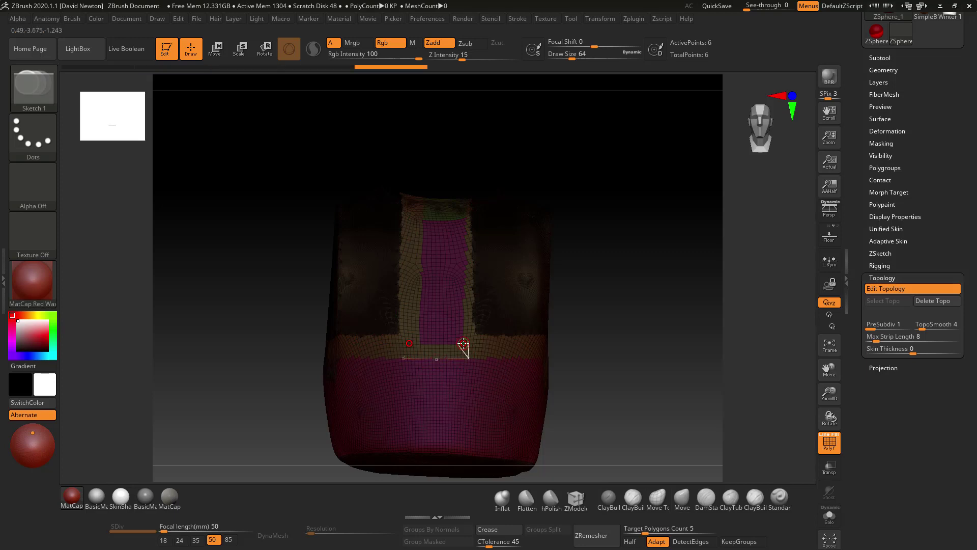
click(437, 345)
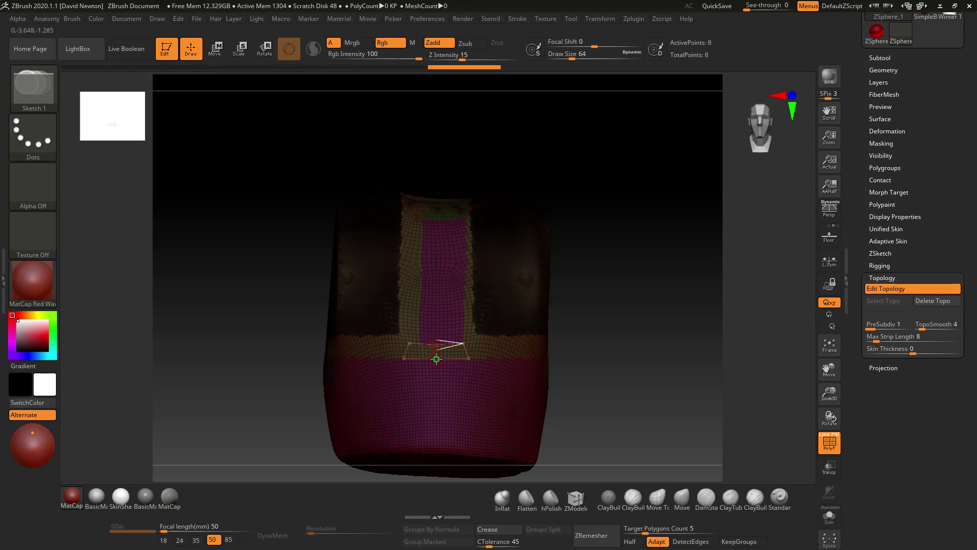
Extend the waistband topology symmetrically outward to the torso's sides with further quads along the polygroup border.
drag(614, 365, 620, 374)
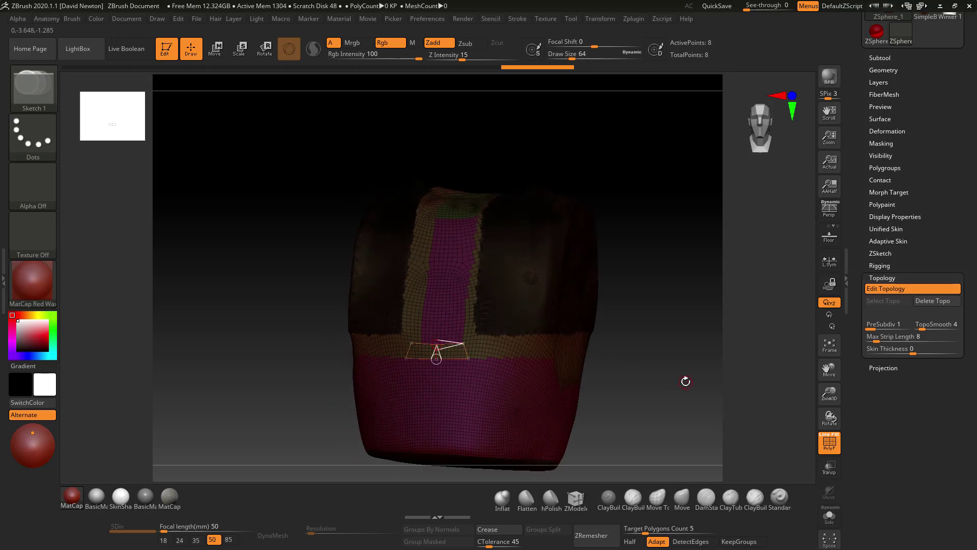
drag(685, 382, 768, 364)
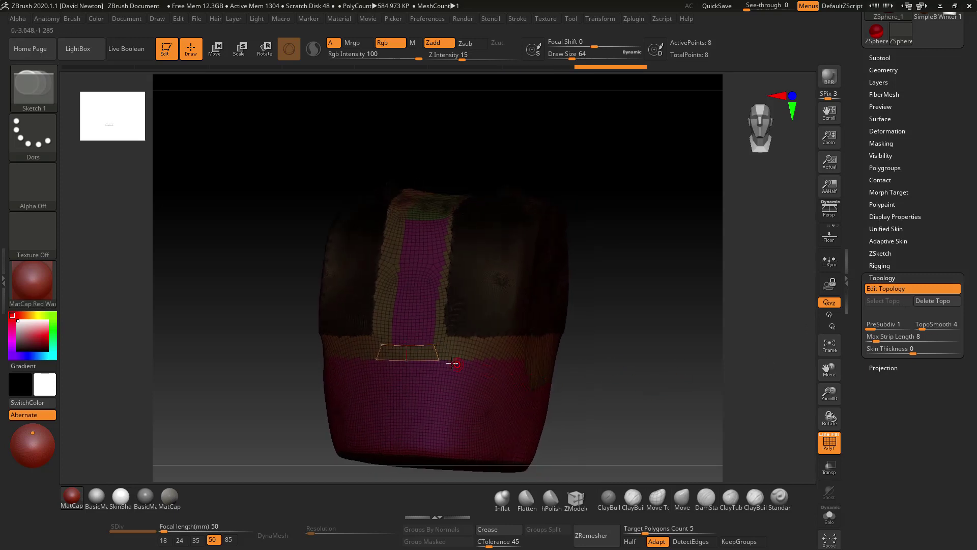
click(477, 358)
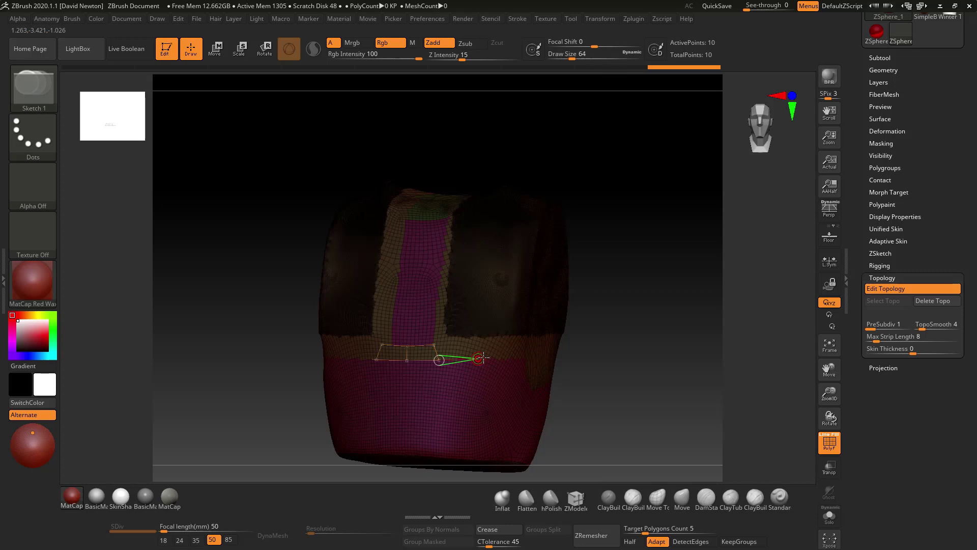
click(508, 356)
click(510, 336)
click(477, 359)
click(435, 343)
Draw a mirrored line of topology points up the border of the front vertical strip, starting from the waistband's inner corner.
mouse_move(582, 388)
mouse_down()
mouse_move(612, 380)
mouse_move(587, 377)
mouse_up()
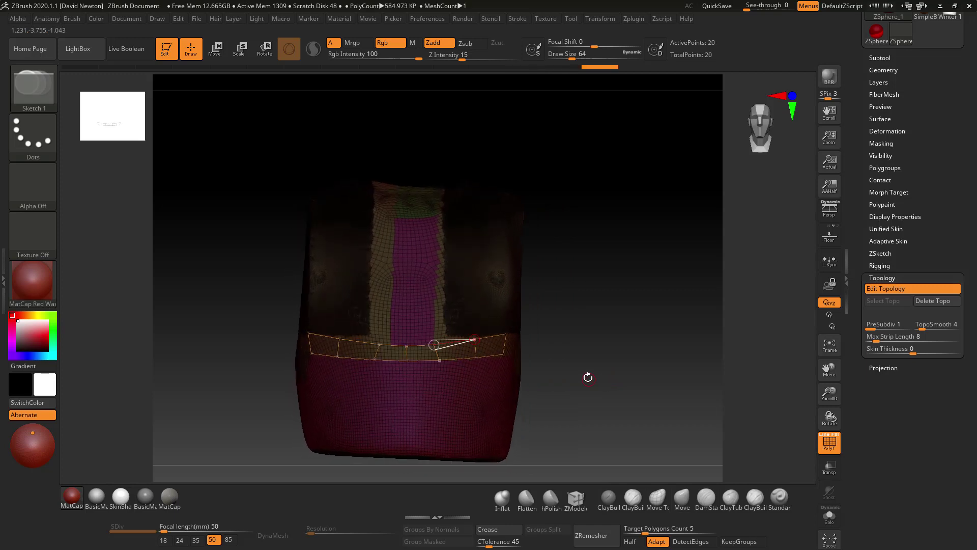
click(436, 345)
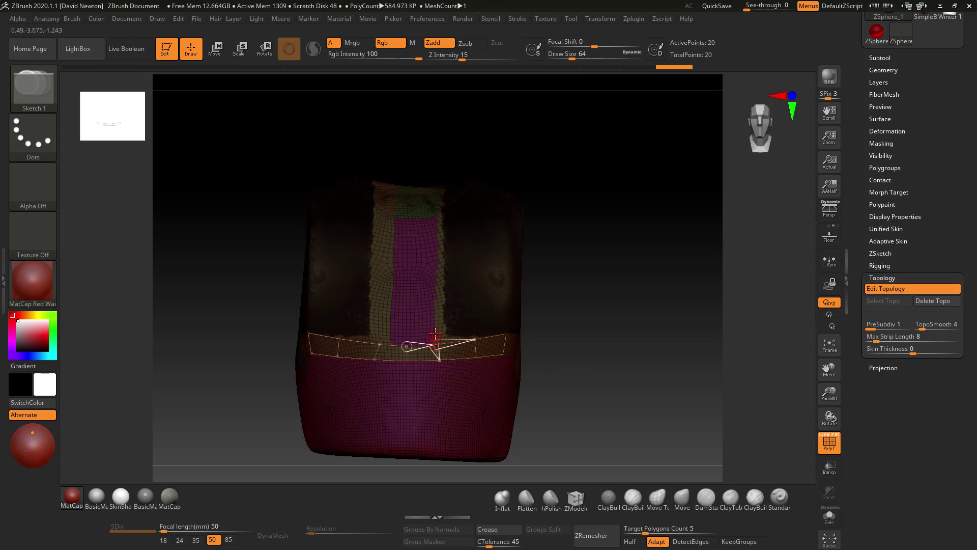
click(435, 316)
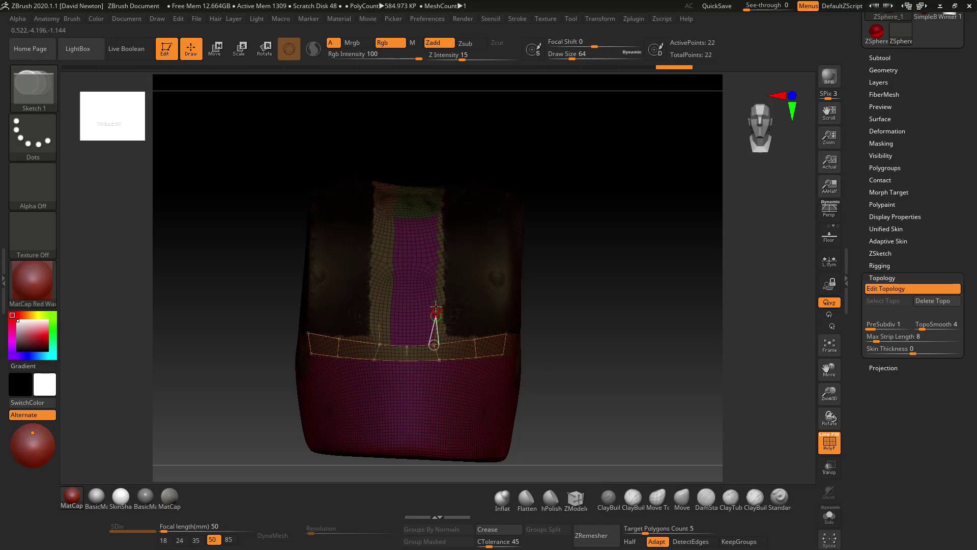
click(435, 281)
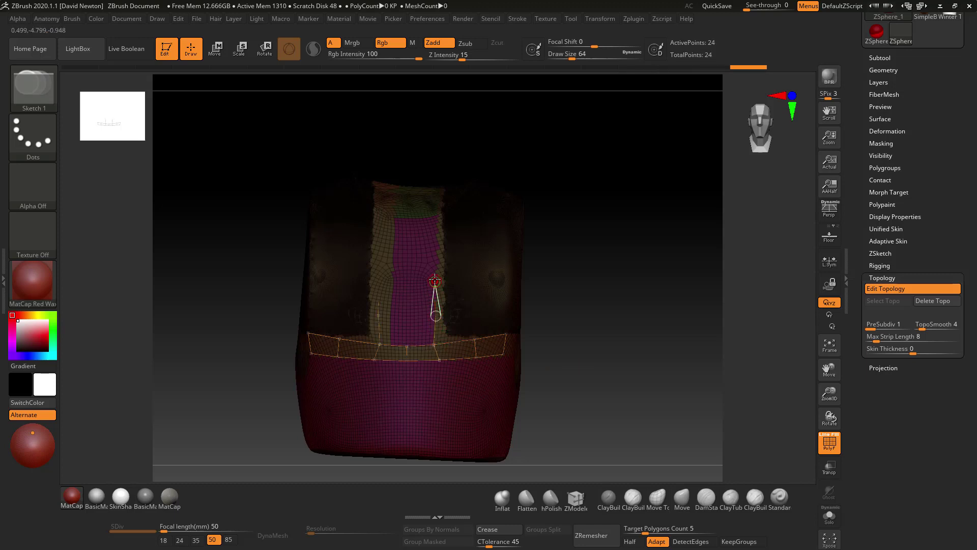
click(438, 251)
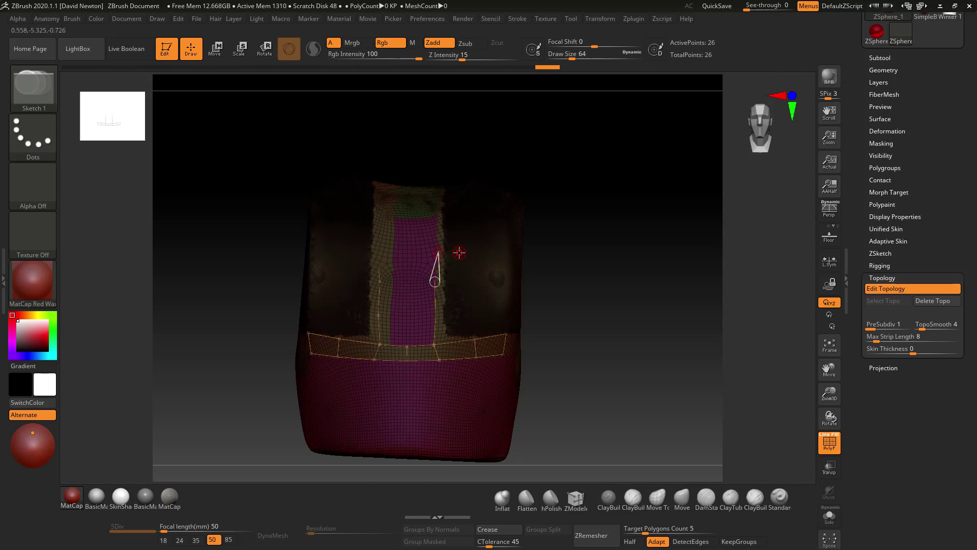
Add a mirrored column of quads outward from the strip's border line and join it down to the waistband.
click(457, 251)
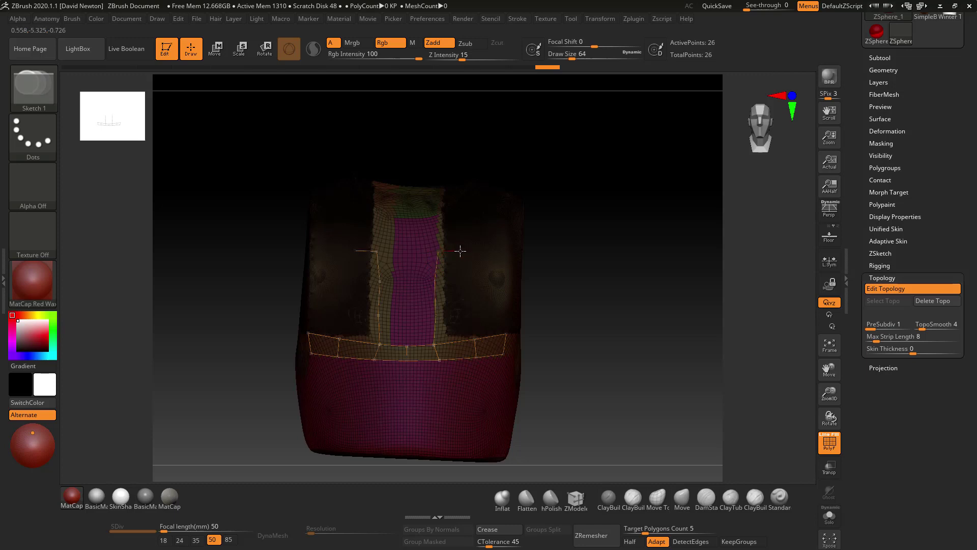
click(458, 283)
click(435, 282)
click(462, 313)
click(435, 315)
click(474, 339)
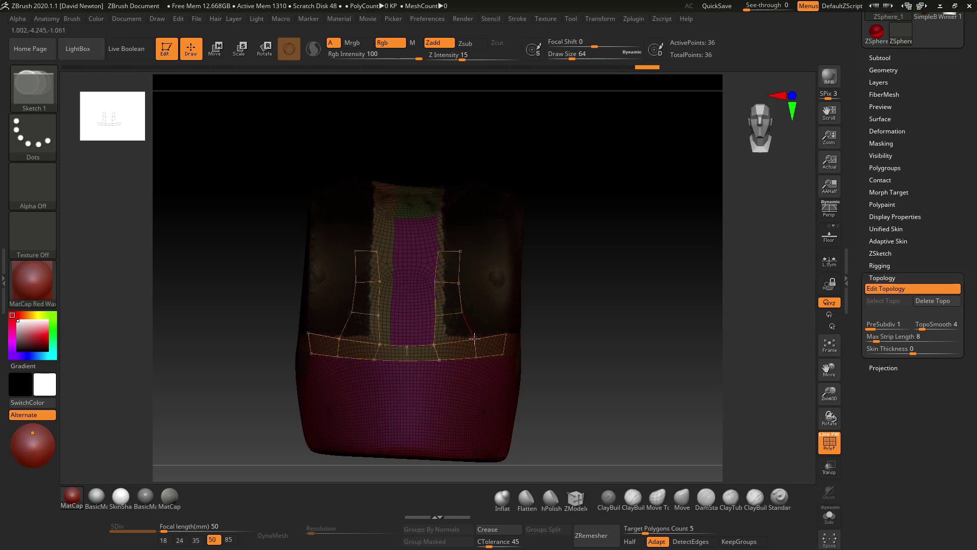
Build a second mirrored column of quads across the chest, running from the waistband's outer corner up to the first column's height.
click(501, 308)
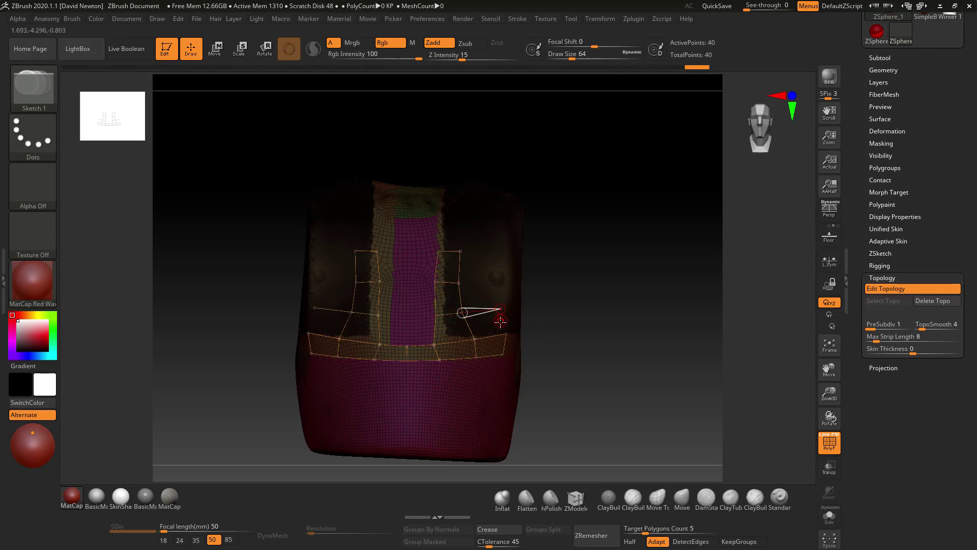
click(506, 334)
click(496, 279)
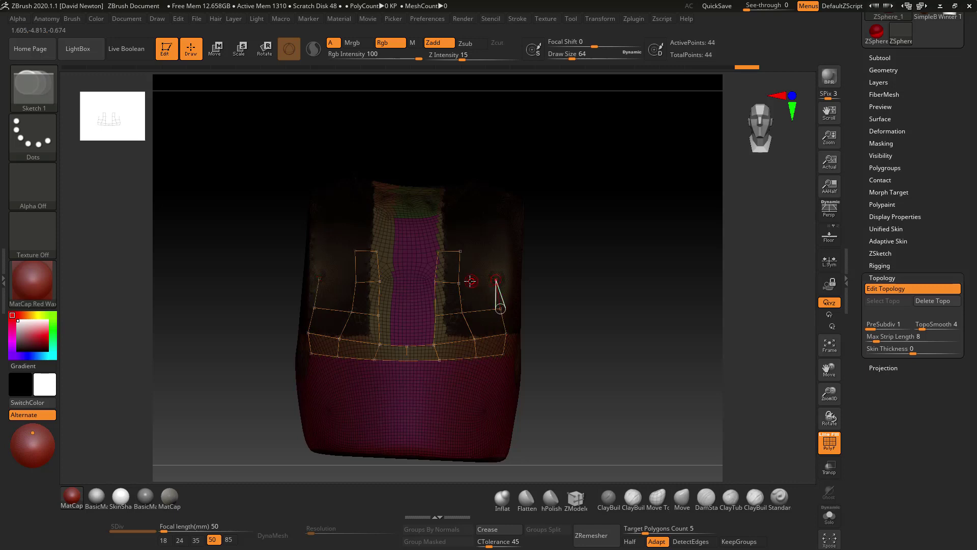
click(458, 283)
click(460, 251)
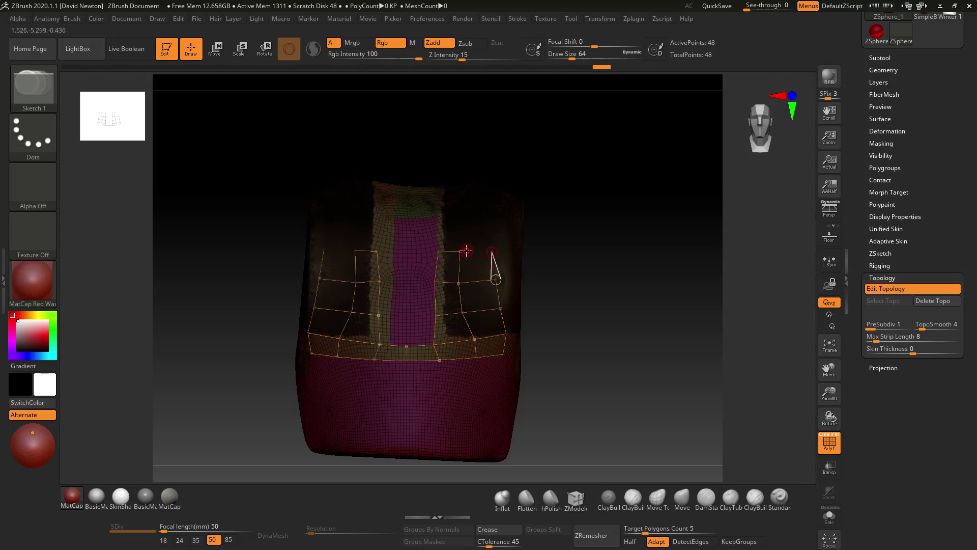
click(492, 251)
Add another row of quads above the chest columns, closing it back to the strip's border line.
alt+drag(568, 309, 567, 368)
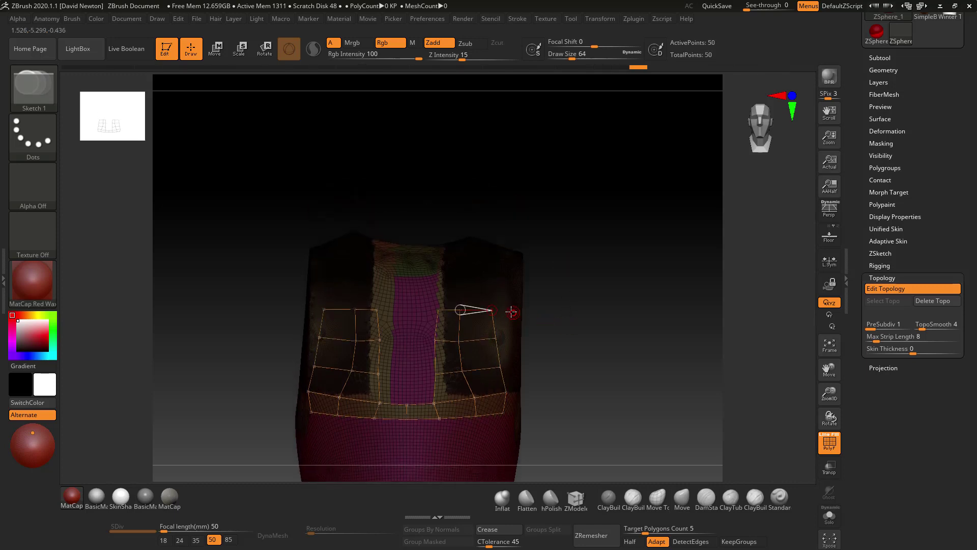
click(490, 279)
click(463, 279)
click(441, 279)
click(440, 307)
click(438, 309)
Continue the mirrored border line along the neck area's edge up towards the top of the shoulder.
drag(594, 278, 618, 278)
drag(607, 302, 509, 317)
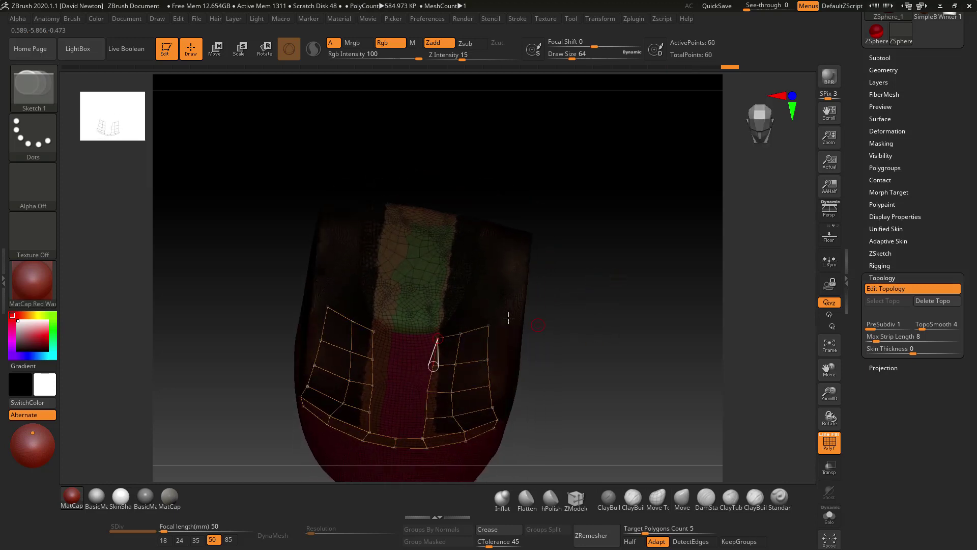
click(444, 300)
click(448, 258)
click(452, 225)
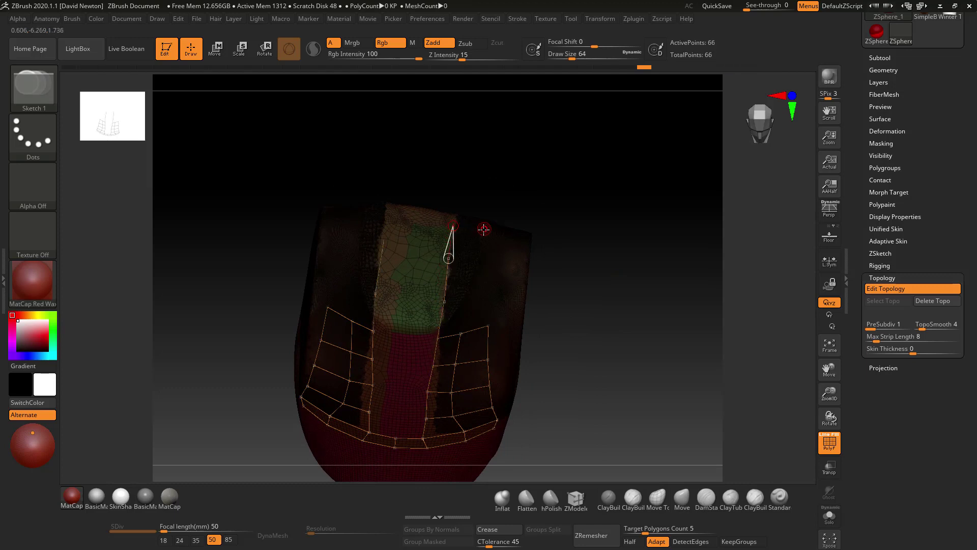
Add the inner column of shoulder quads beside the neck border, connecting them down to the chest topology.
click(478, 229)
click(478, 261)
click(449, 259)
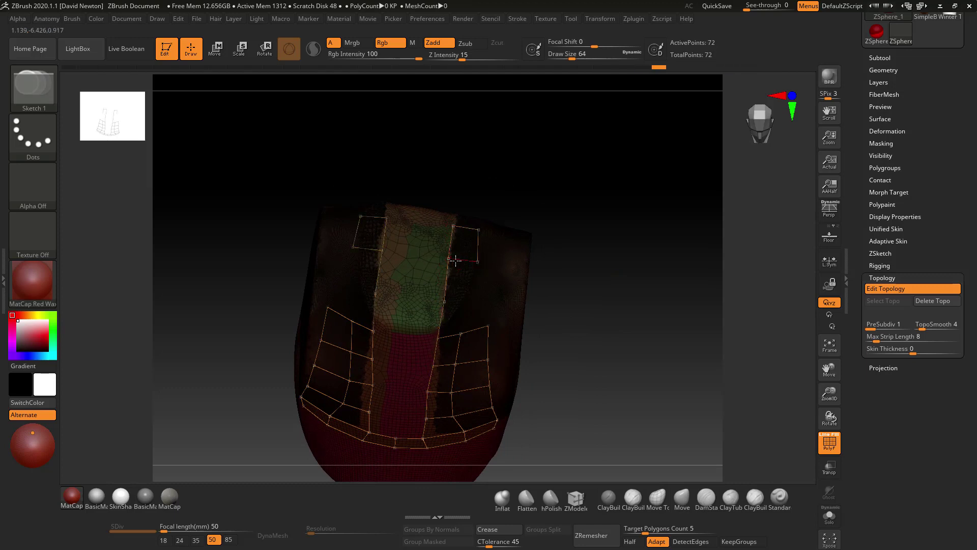
click(470, 295)
click(459, 332)
Extend the shoulder topology with an outer column of quads, from the chest grid up to the shoulder top.
click(497, 291)
click(488, 327)
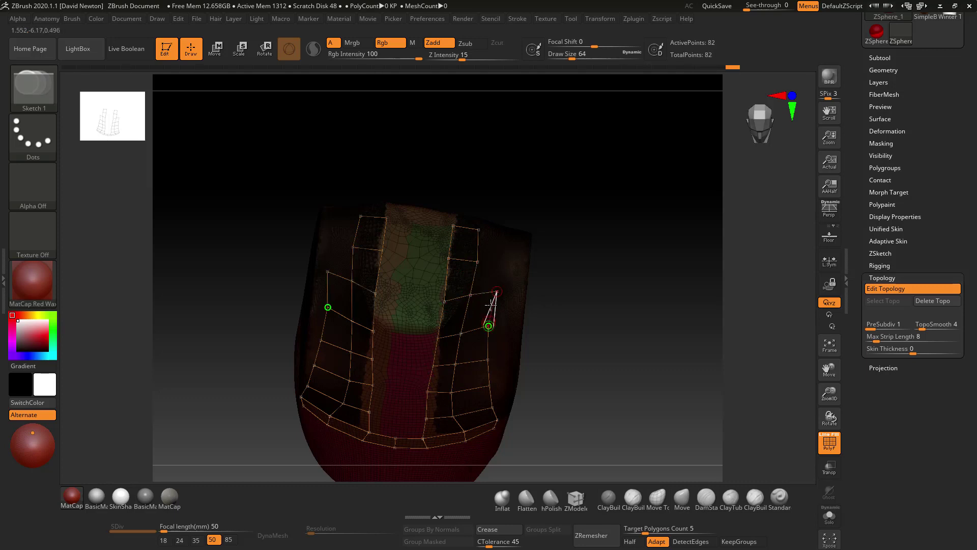
click(501, 263)
click(477, 261)
click(505, 238)
click(479, 231)
Fill the centre back strip below the neck with rows of quads split along the midline, joining both halves down to the lower edge.
drag(652, 299, 614, 275)
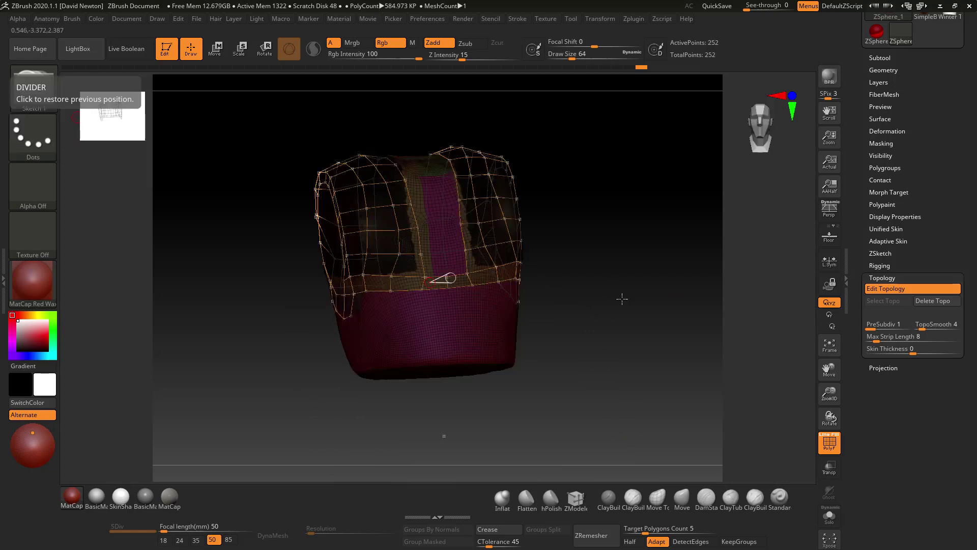
drag(621, 298, 586, 317)
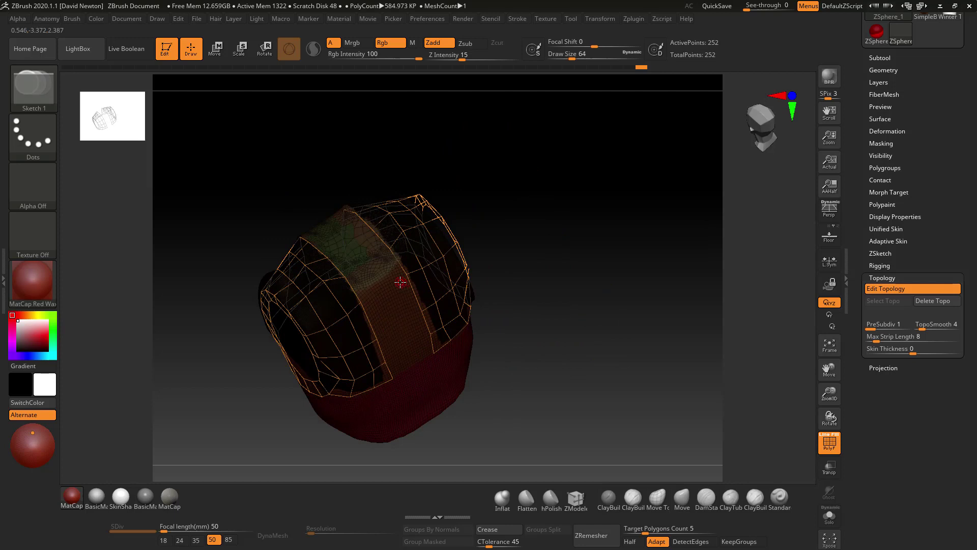
click(343, 275)
click(369, 263)
click(384, 287)
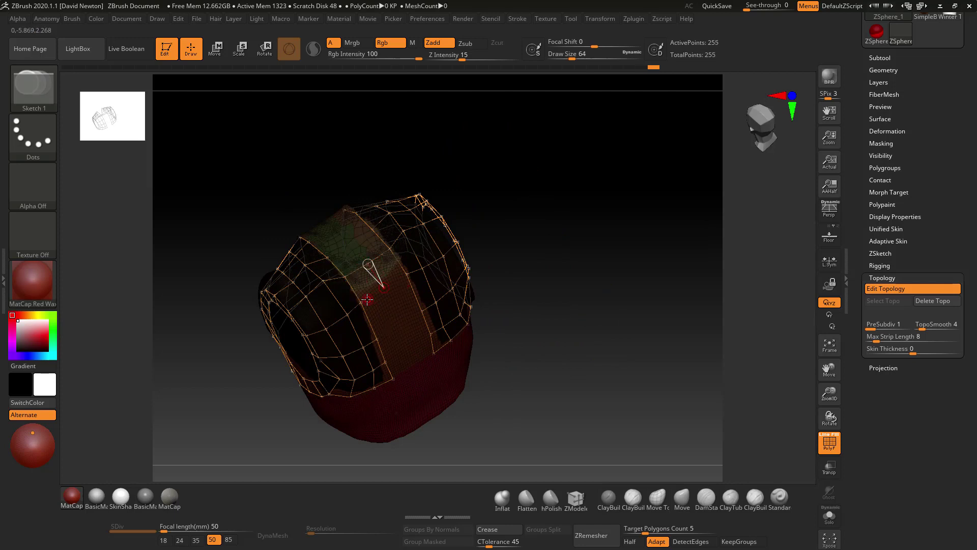
click(400, 326)
click(378, 338)
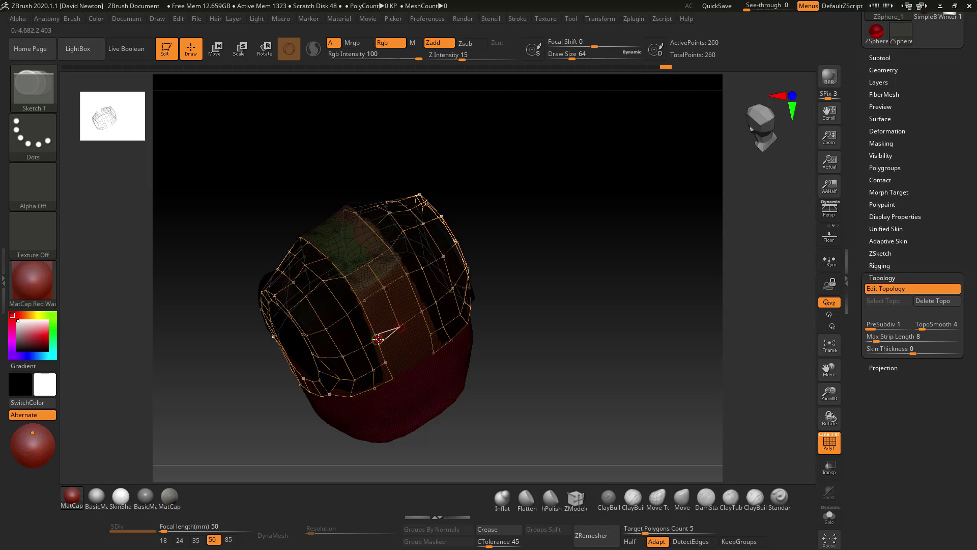
click(408, 350)
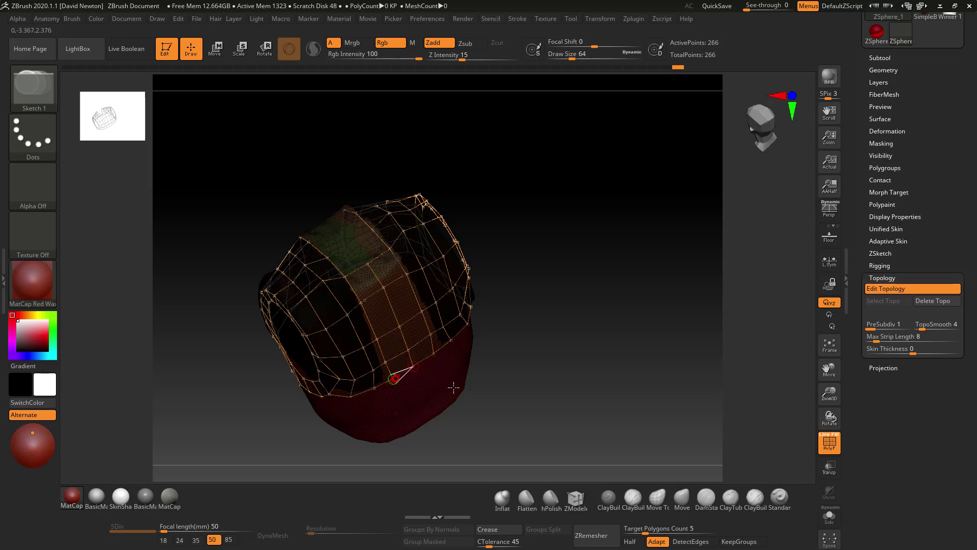
Preview the adaptive skin of the new topology and generate a separate mesh from it with Make Adaptive Skin.
drag(666, 384, 697, 377)
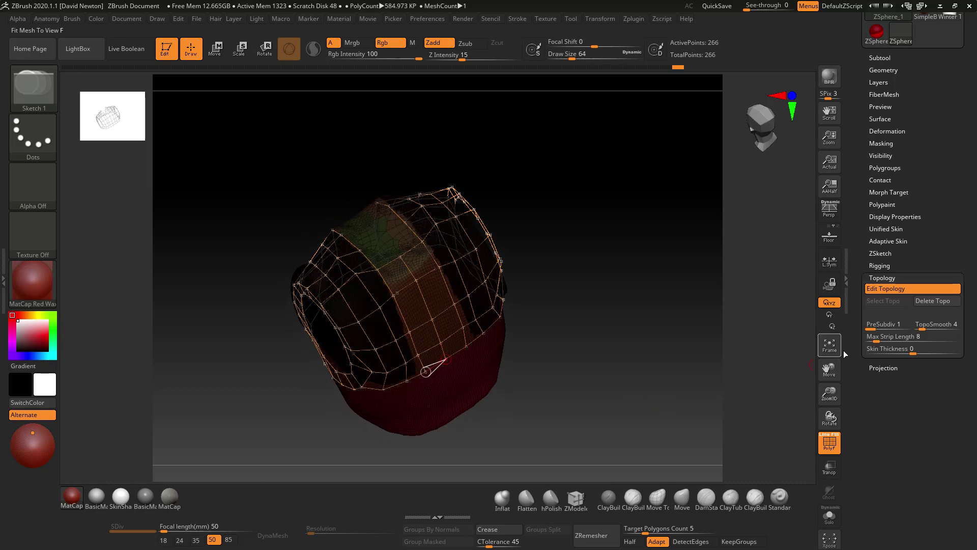
click(877, 241)
drag(918, 254, 847, 267)
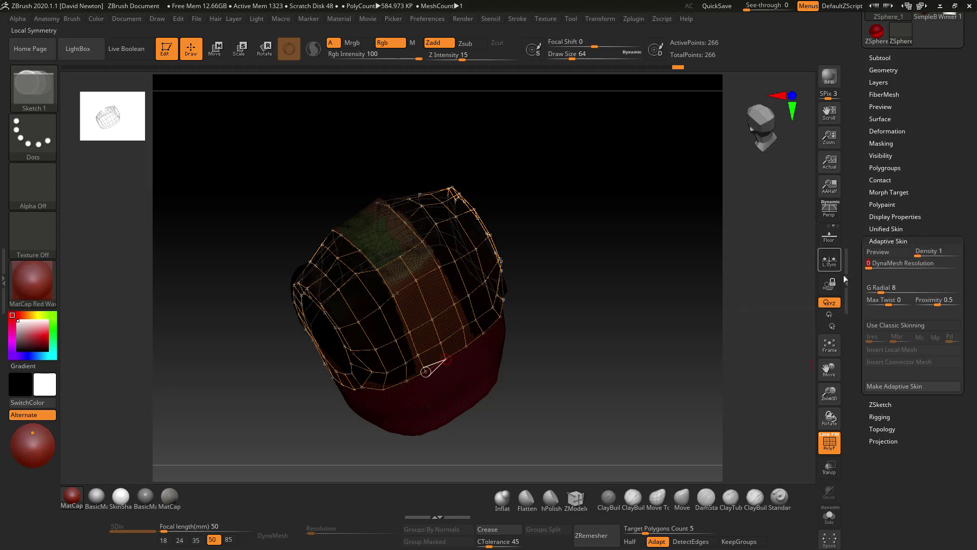
click(876, 252)
drag(580, 344, 755, 347)
click(869, 387)
alt+drag(672, 261, 660, 333)
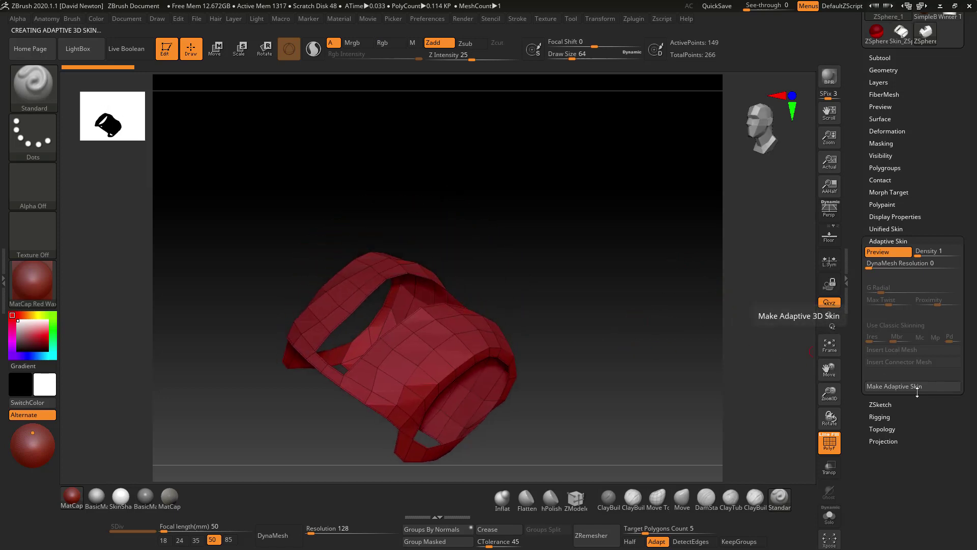
Return to the Winter Torso1 tool without polyframe and append the generated Skin_ZSphere_2 mesh as a subtool.
drag(939, 120, 938, 238)
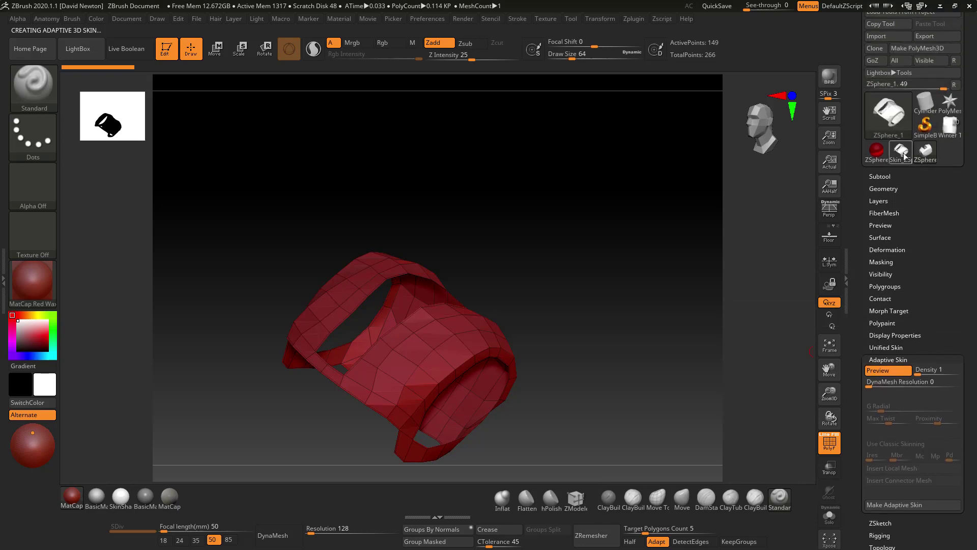
click(948, 129)
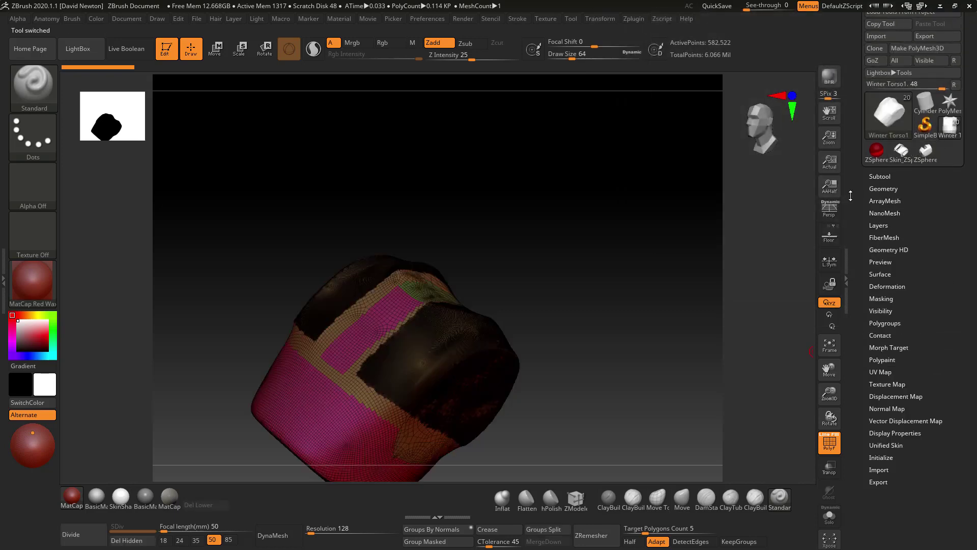
drag(704, 305, 647, 270)
click(828, 442)
alt+drag(681, 377, 722, 254)
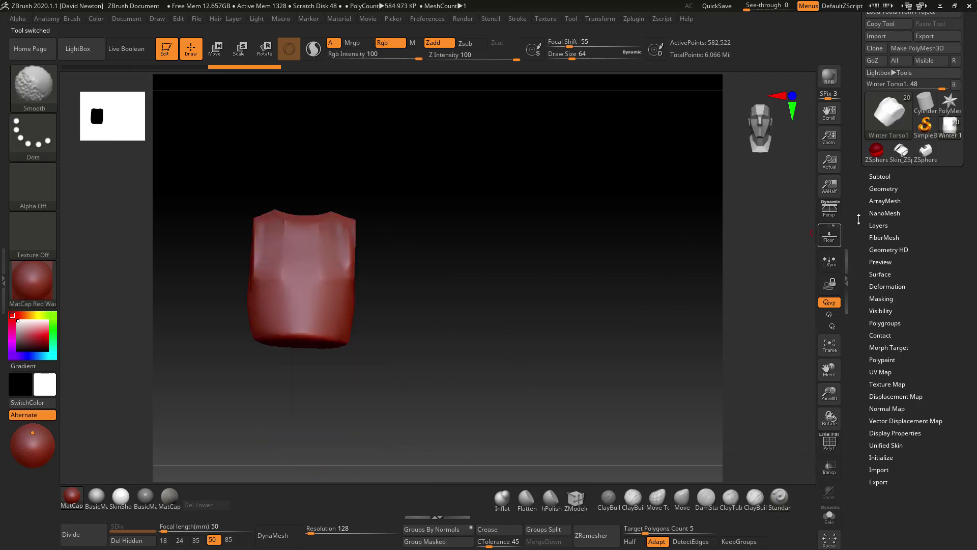
click(879, 177)
scroll(935, 384, down, 5)
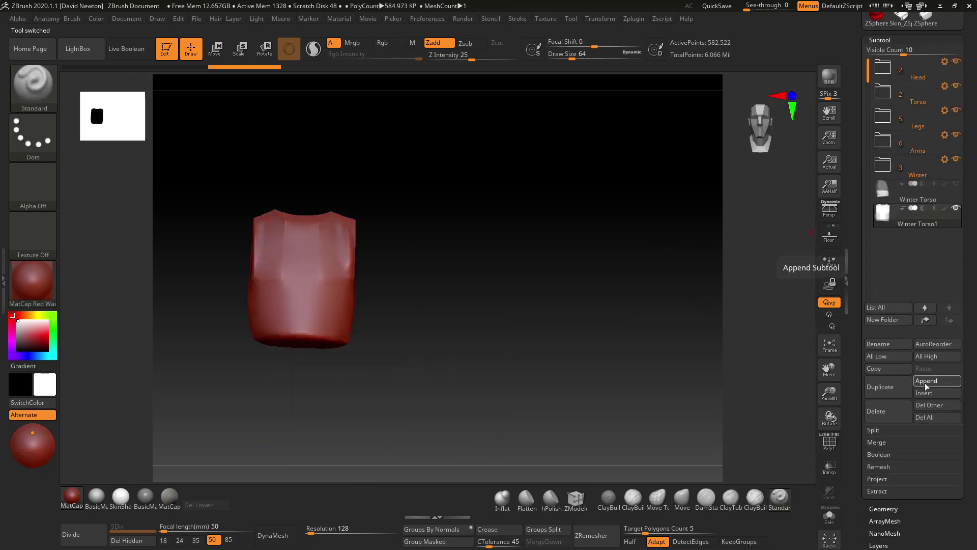
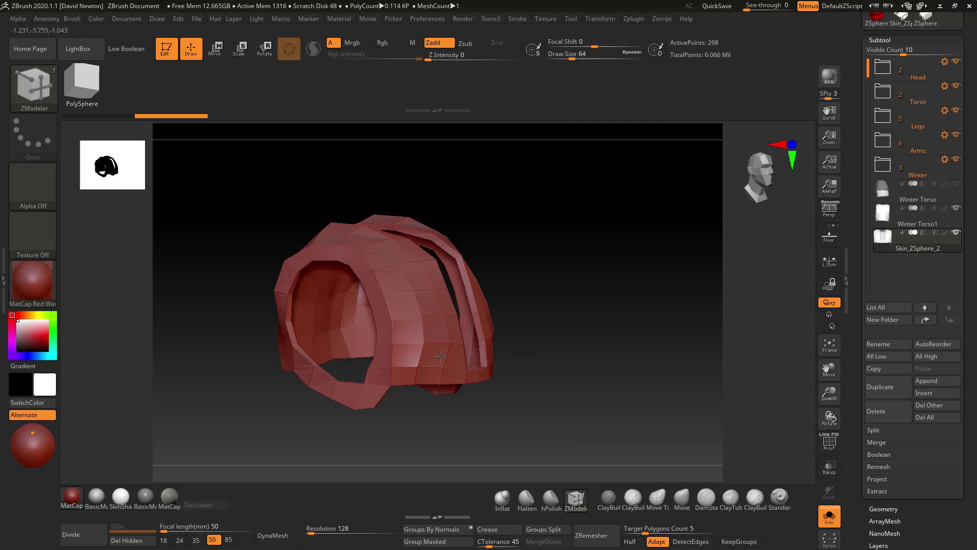
Turn on the polyframe display and show the Skin_ZSphere_2 subtool in isolation.
click(829, 519)
drag(679, 371, 772, 448)
click(830, 447)
click(830, 515)
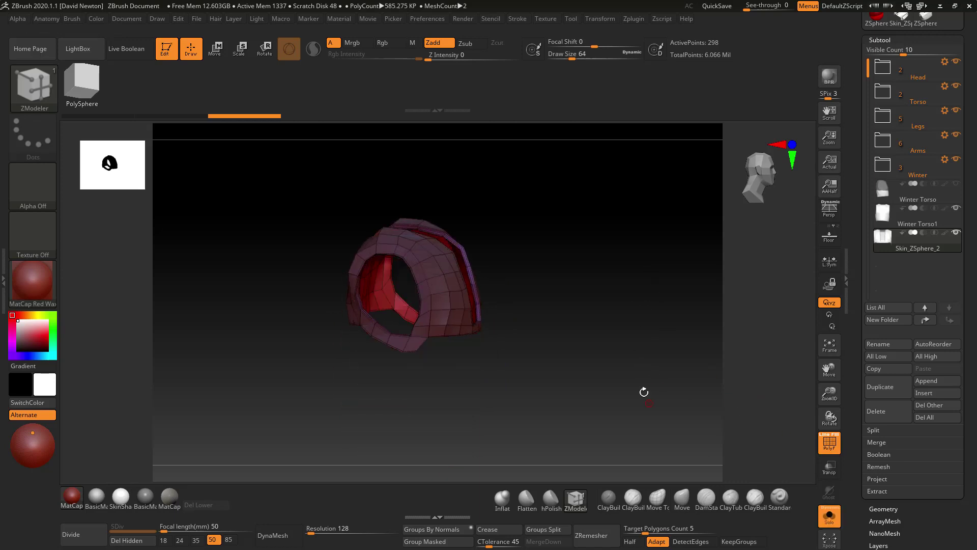
Set the ZModeler QMesh polygon target to Polyloop & Polygroup and extrude the garment's waist rim.
drag(643, 392, 630, 244)
mouse_move(533, 313)
mouse_down()
mouse_move(588, 338)
mouse_move(563, 414)
mouse_move(529, 410)
mouse_move(577, 387)
mouse_move(613, 321)
mouse_move(549, 307)
mouse_move(562, 364)
mouse_move(603, 305)
mouse_move(597, 314)
mouse_move(540, 308)
mouse_up()
right_click(505, 289)
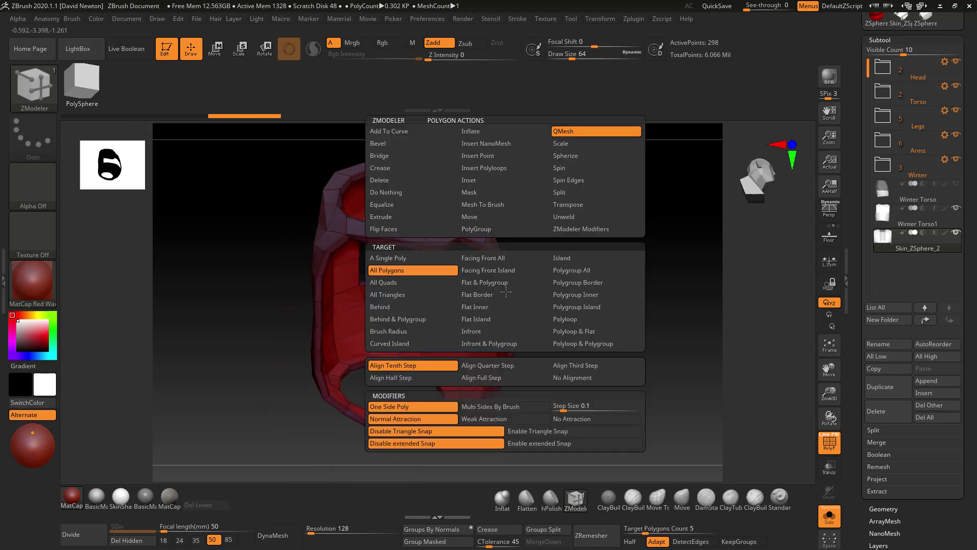
click(568, 343)
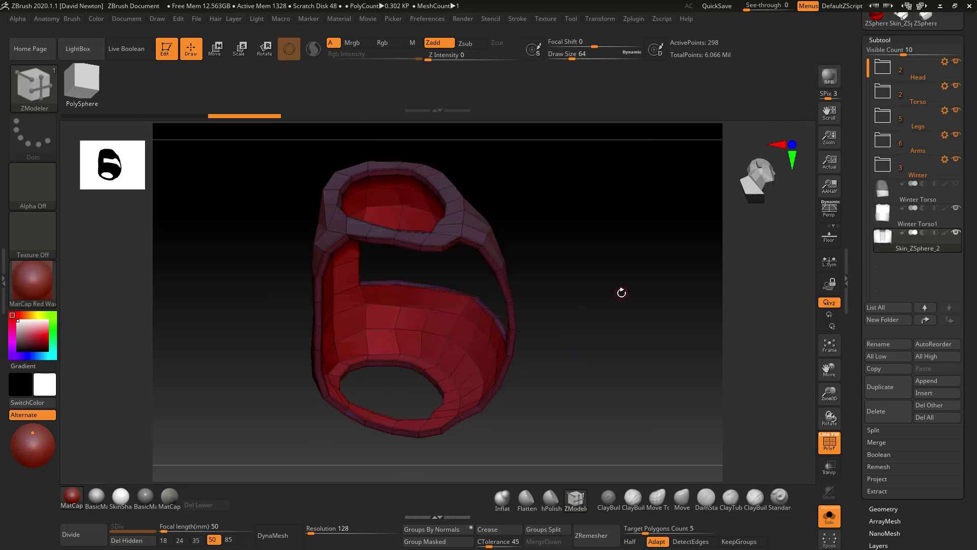
drag(622, 291, 558, 301)
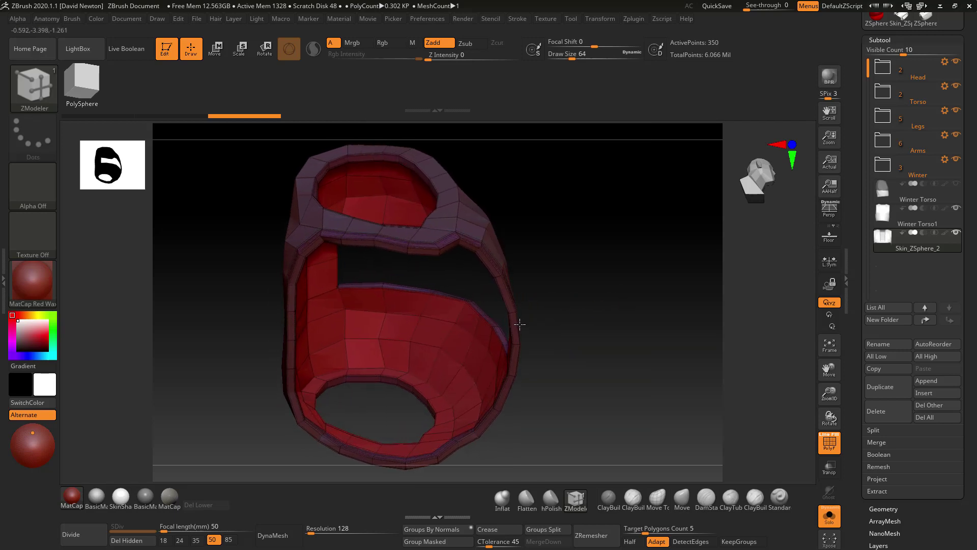
Extrude the rim of the garment's centre front opening inward twice with QMesh.
drag(519, 323, 560, 298)
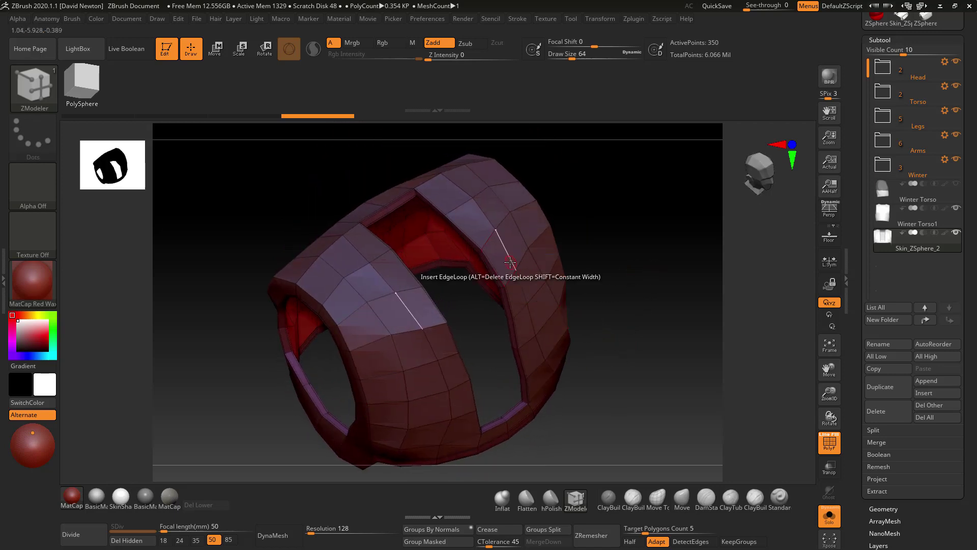
click(482, 262)
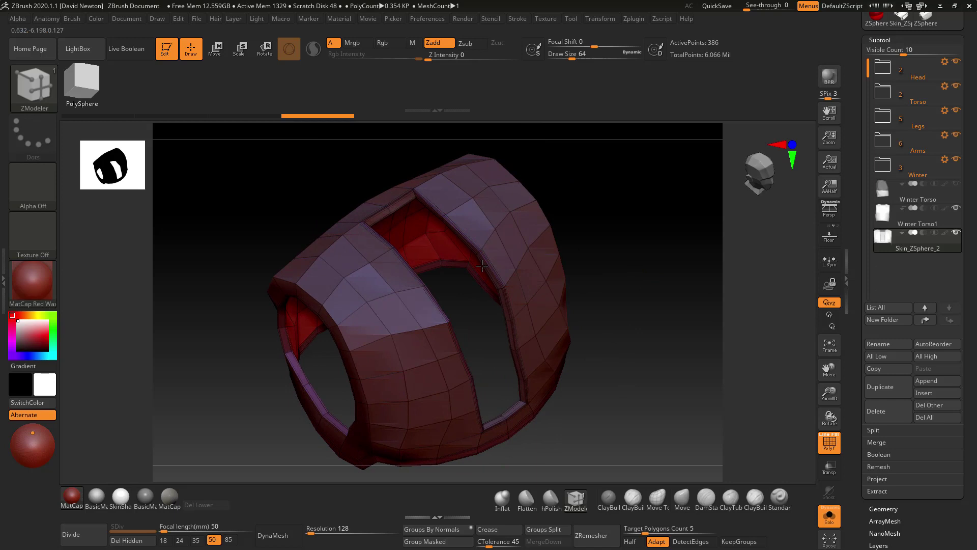
drag(480, 266, 477, 269)
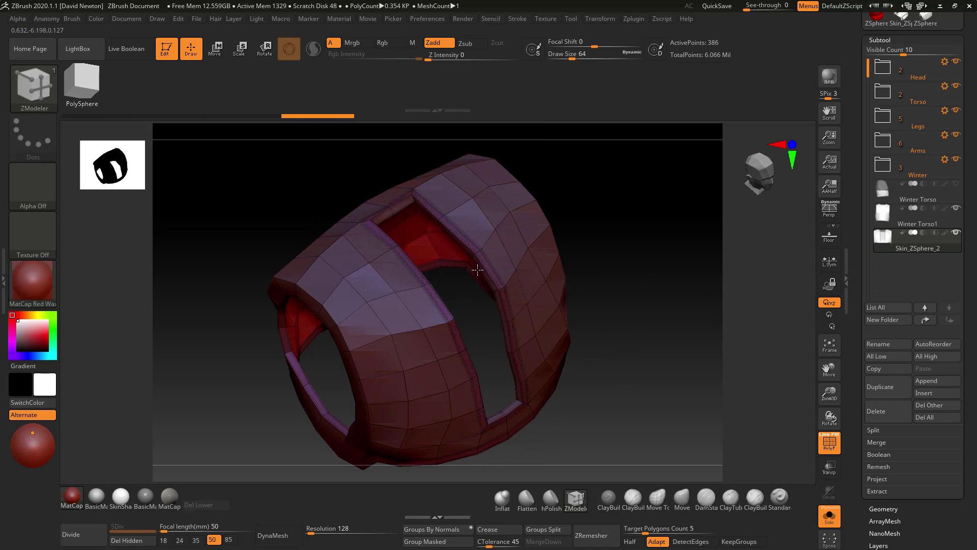
Extrude the garment's armhole rim inward and then outward with QMesh.
drag(632, 270, 654, 209)
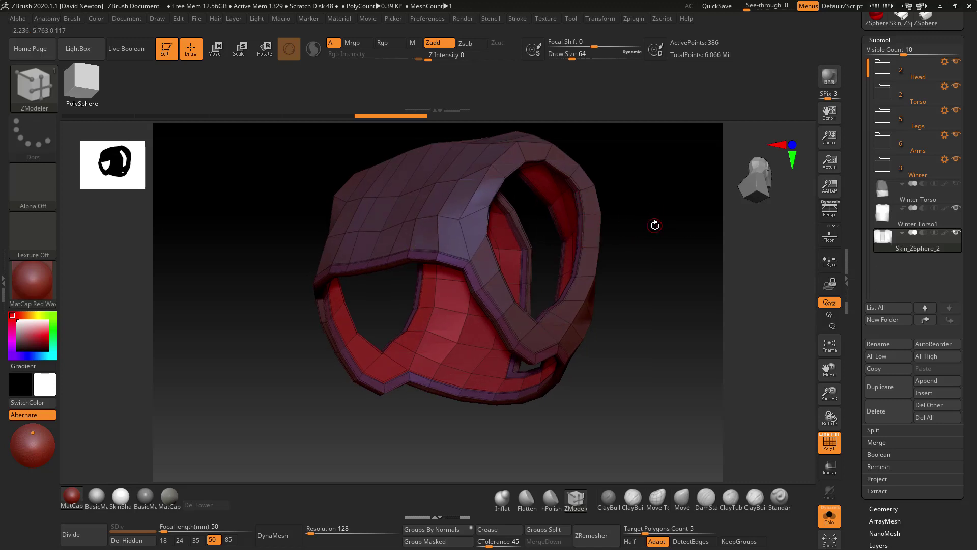
alt+drag(654, 224, 591, 217)
drag(719, 225, 711, 257)
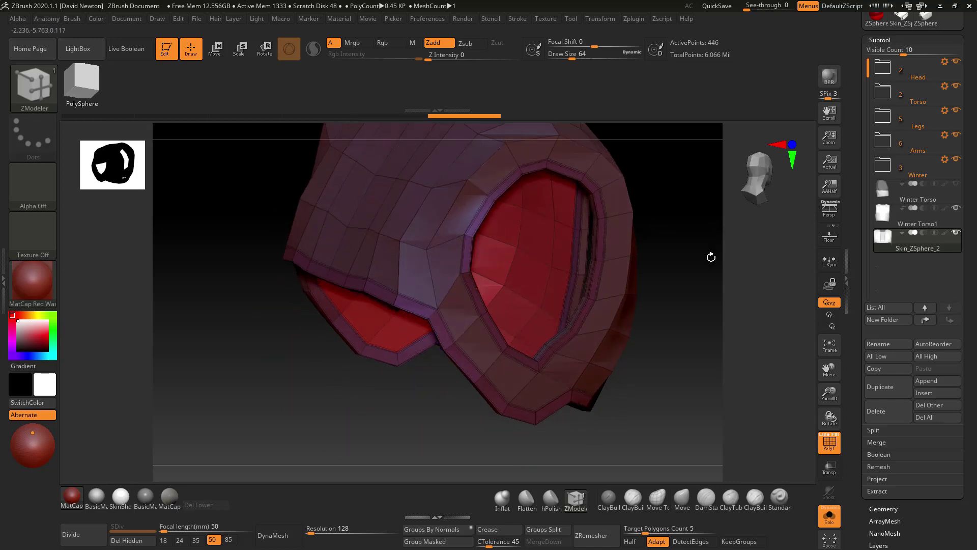
click(607, 256)
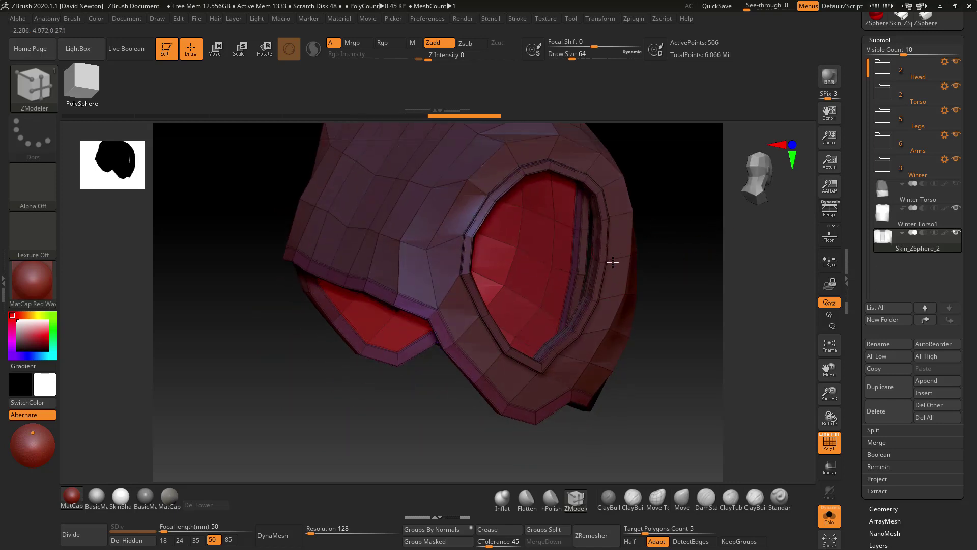
Extrude the waist rim and the centre front opening's rim outward with QMesh to form raised borders.
drag(703, 294, 478, 298)
drag(331, 337, 146, 334)
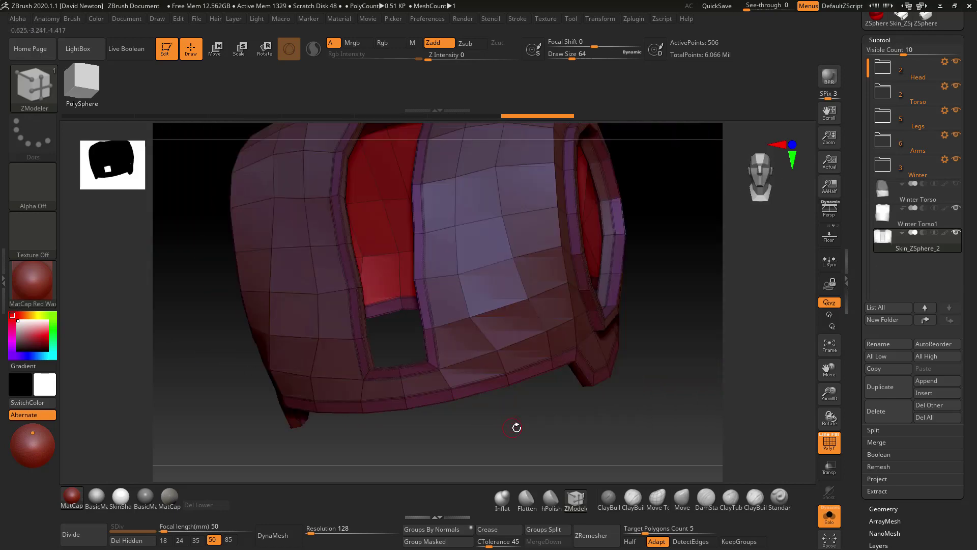
drag(490, 385, 508, 421)
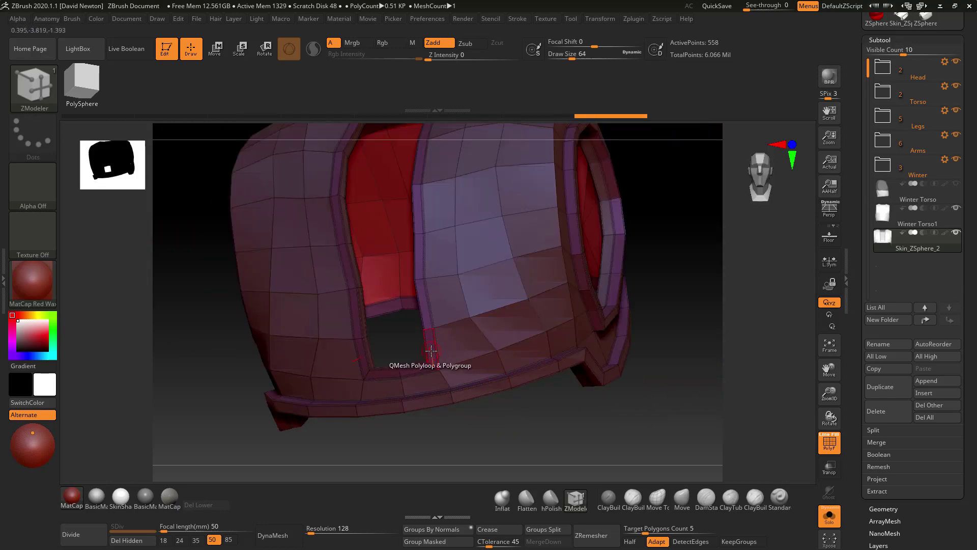
drag(433, 356, 450, 367)
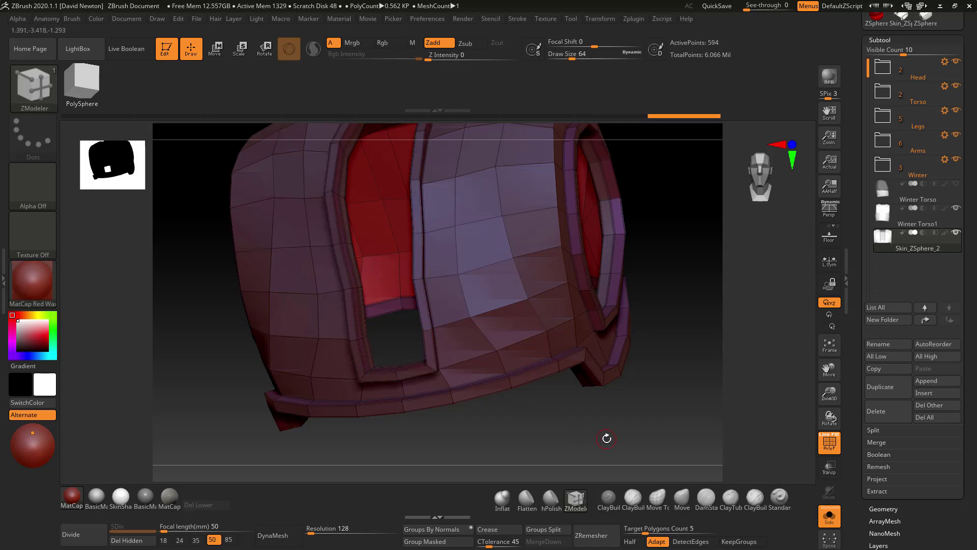
Isolate the polygroup of the garment's outer panels and rims and divide it into separate polygroups with Auto Groups.
alt+drag(606, 439, 598, 389)
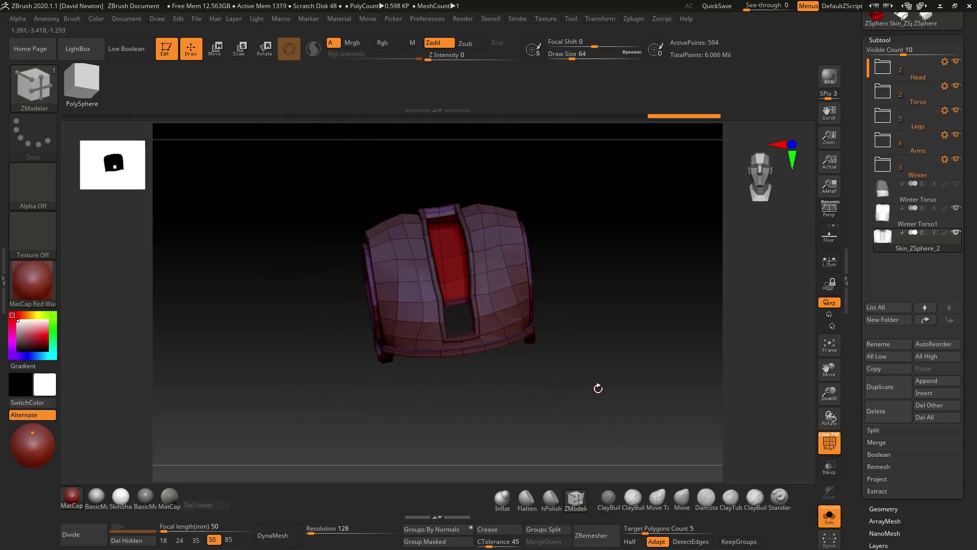
ctrl+shift+click(507, 287)
drag(595, 342, 625, 359)
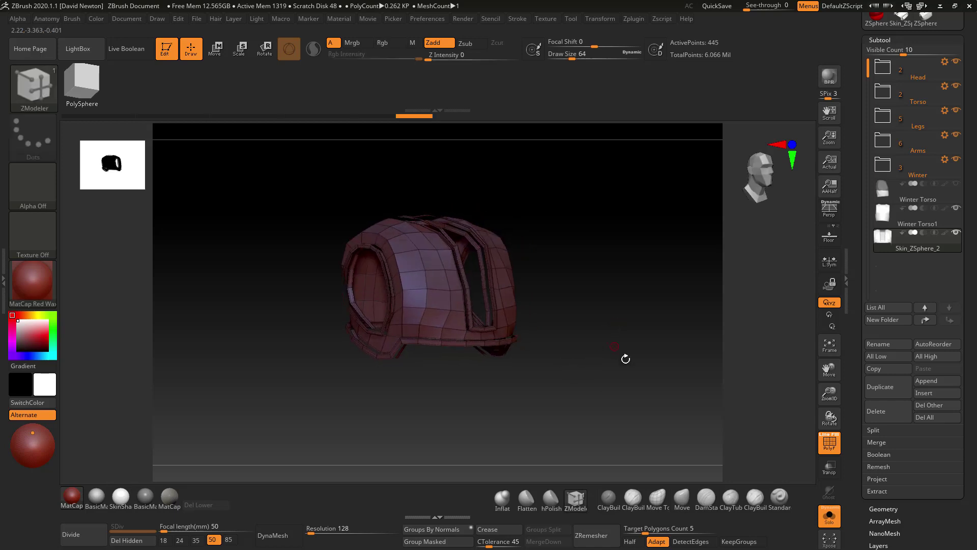
drag(976, 483, 965, 419)
alt+drag(565, 341, 559, 387)
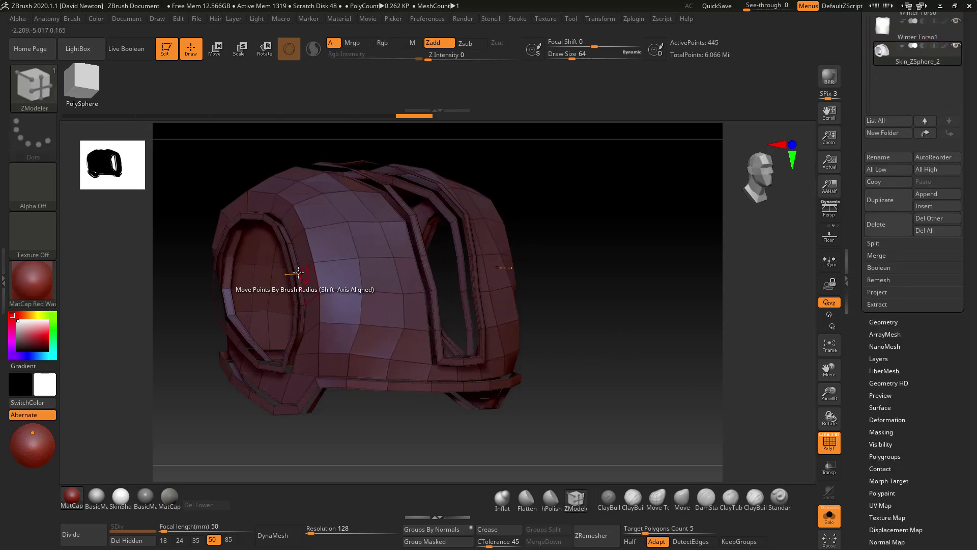
ctrl+shift+click(570, 379)
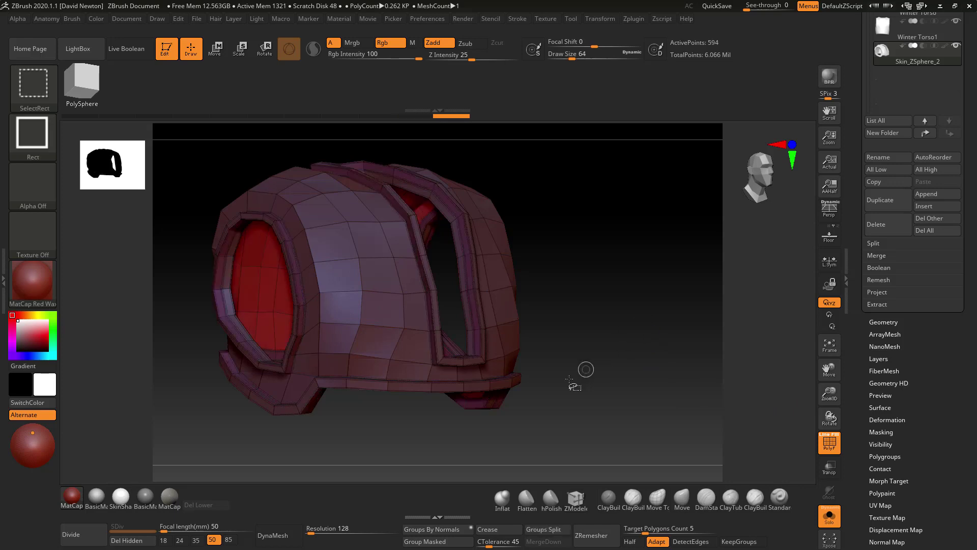
ctrl+shift+click(369, 292)
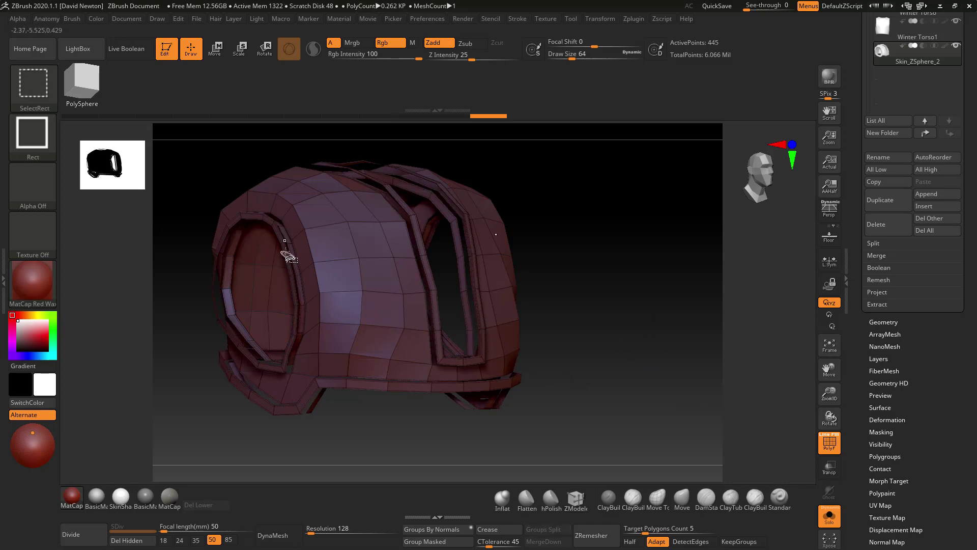
scroll(901, 377, down, 3)
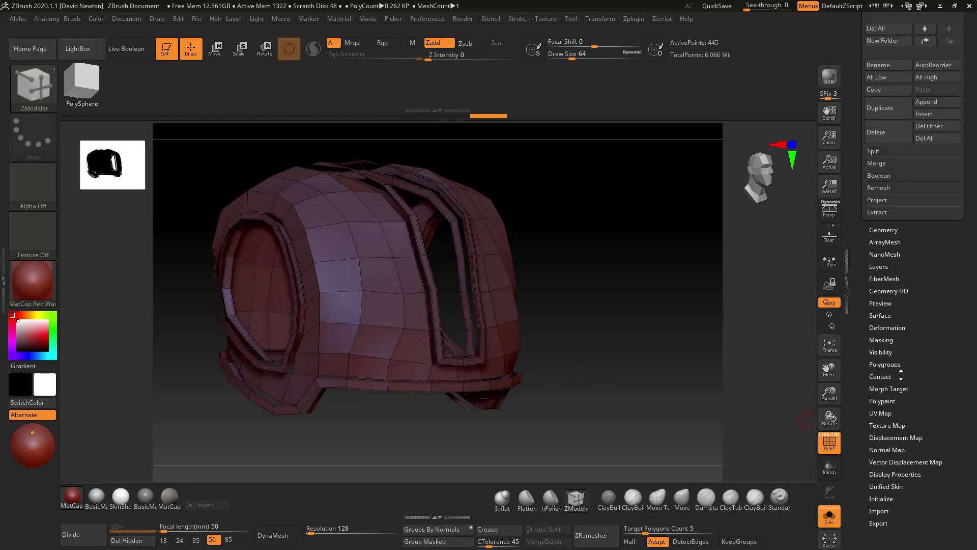
click(884, 364)
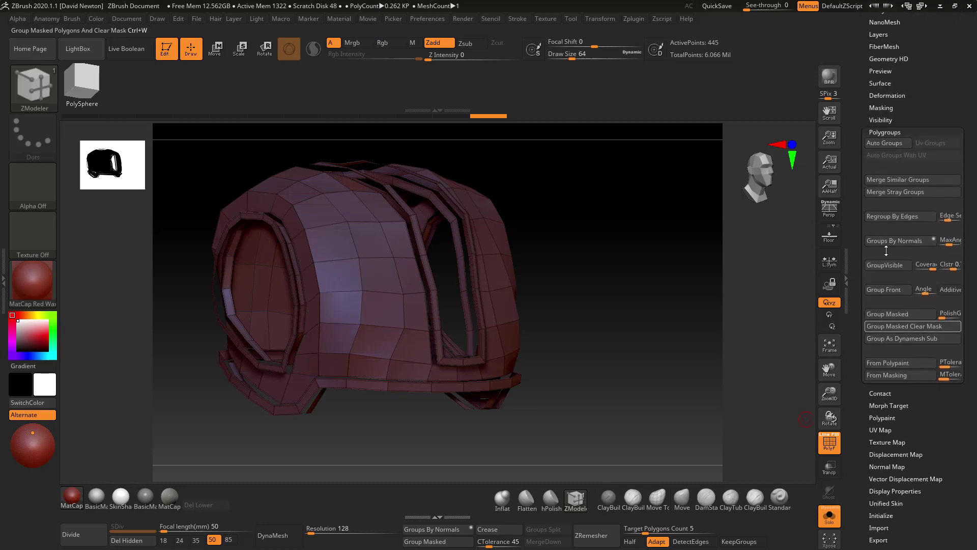
click(884, 143)
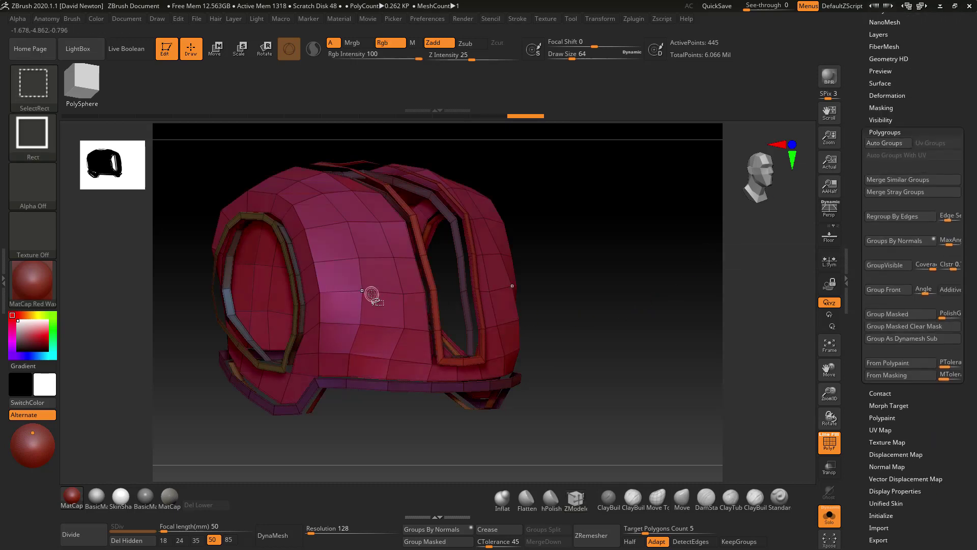
Hide the outer panels, merge the visible lining and rims into one polygroup, and show the whole garment again.
ctrl+shift+click(371, 290)
ctrl+shift+click(614, 316)
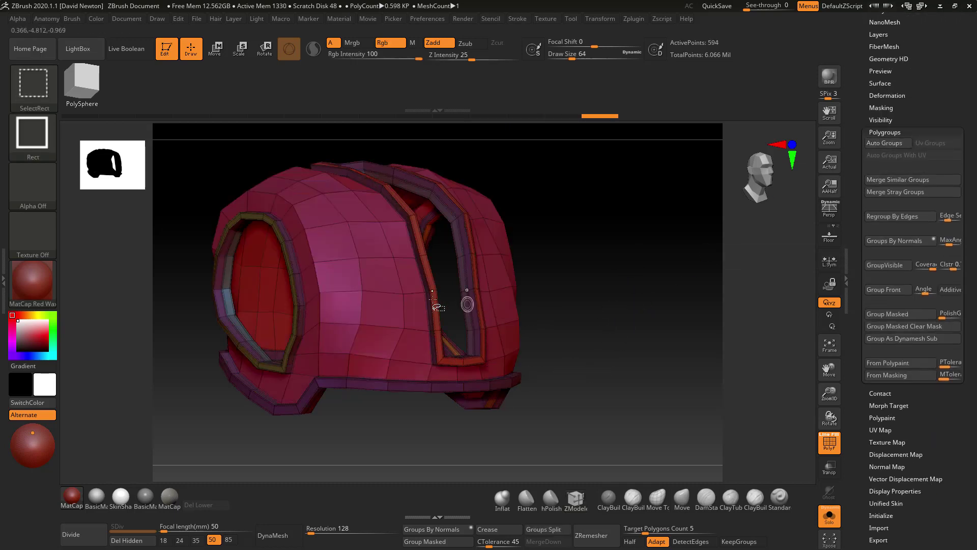
ctrl+shift+click(363, 290)
ctrl+shift+drag(616, 252, 659, 371)
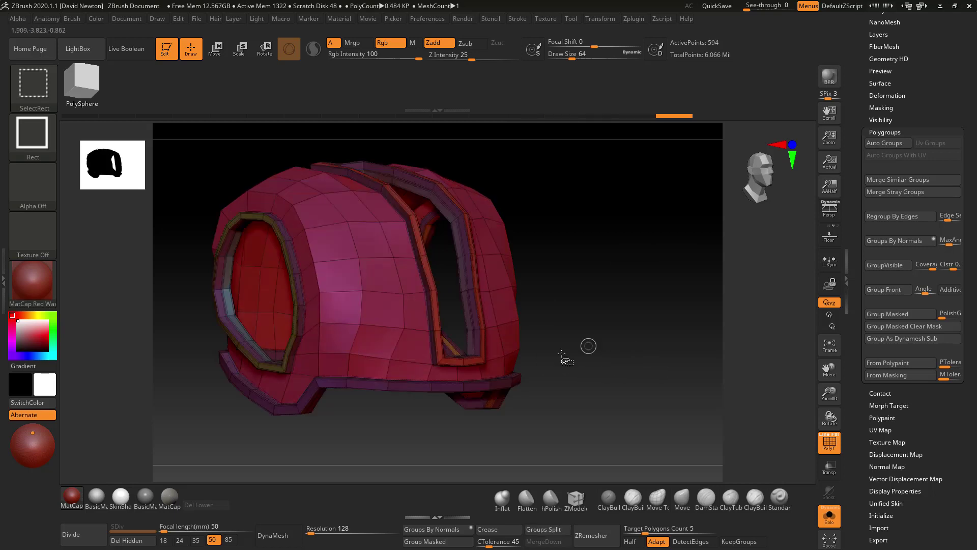
ctrl+shift+click(361, 294)
ctrl+shift+drag(621, 234, 661, 348)
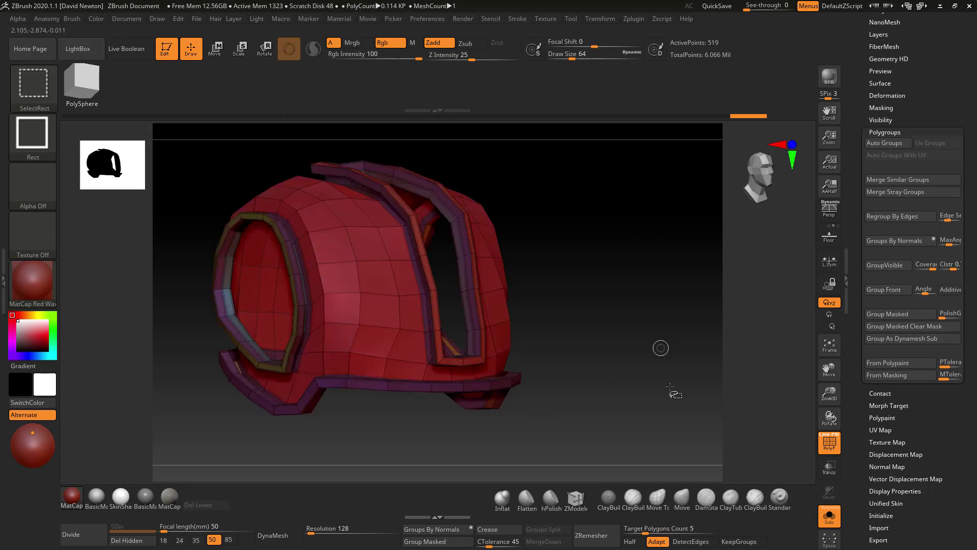
key(ctrl+w)
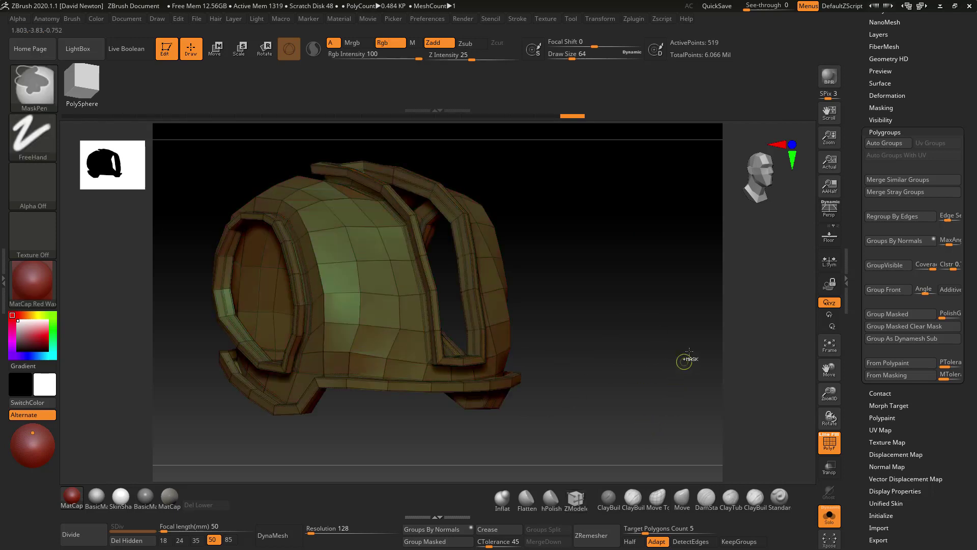
ctrl+shift+click(633, 305)
Unwrap the garment's UVs with UV Master using the Symmetry and Polygroups options.
alt+drag(659, 358, 660, 329)
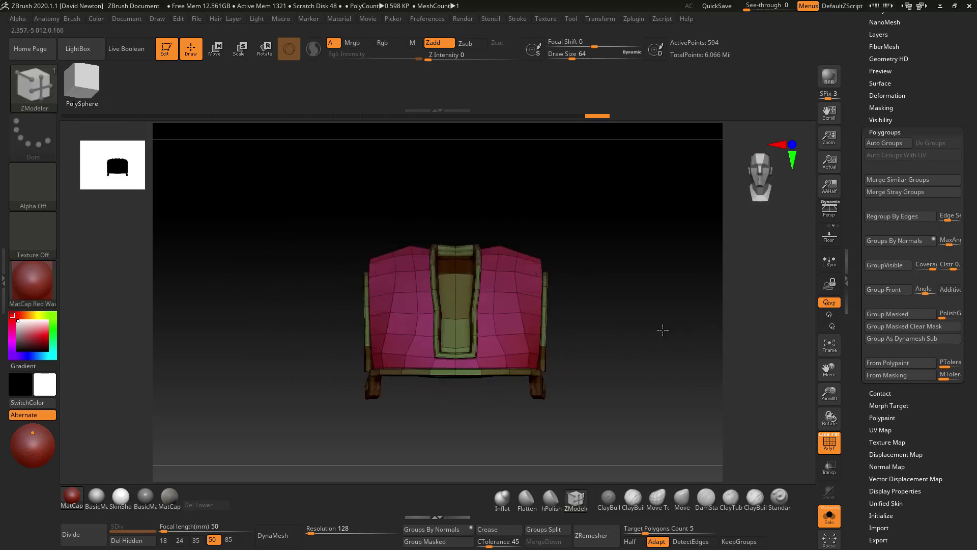
click(636, 25)
click(665, 245)
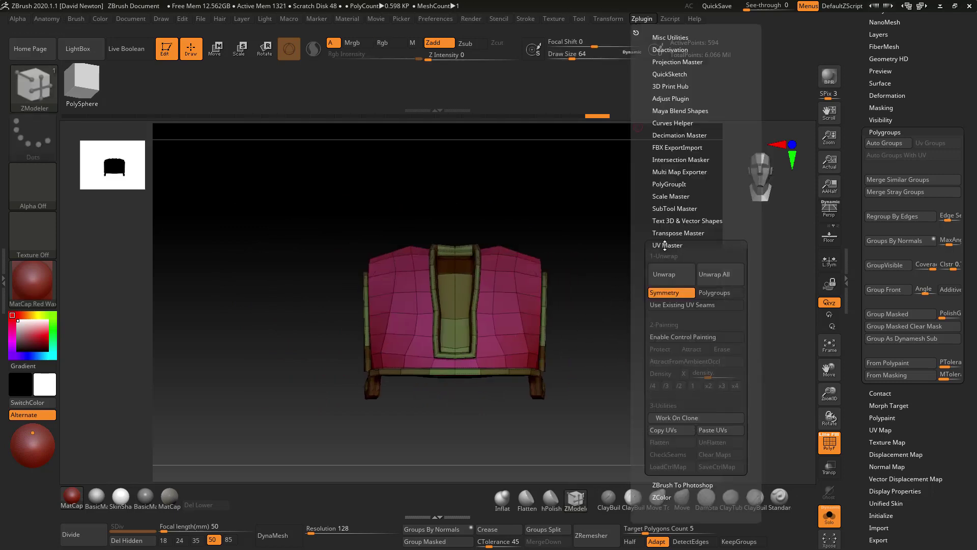
click(664, 292)
click(718, 293)
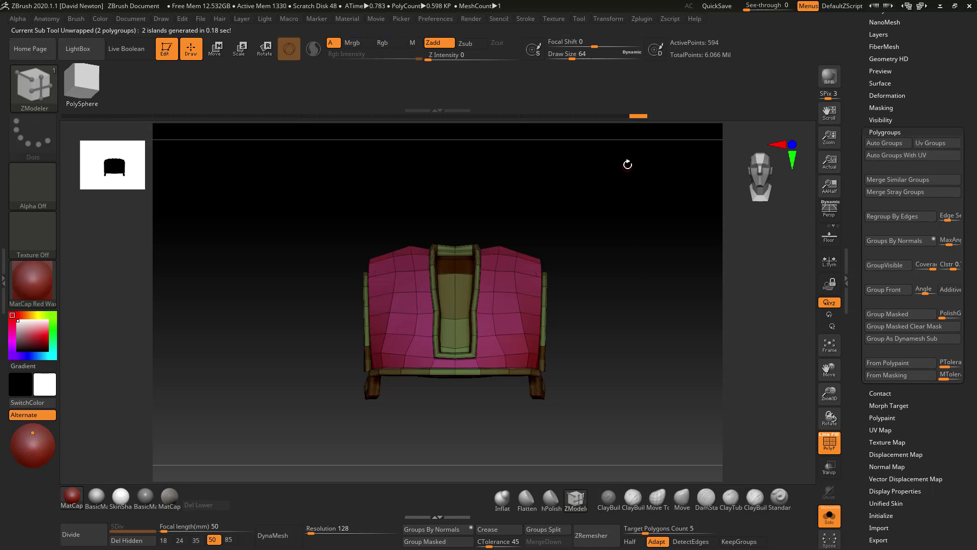
Flatten the garment in UV Master to examine its UV islands, and return it to its 3D form.
ctrl+right_drag(666, 289, 628, 224)
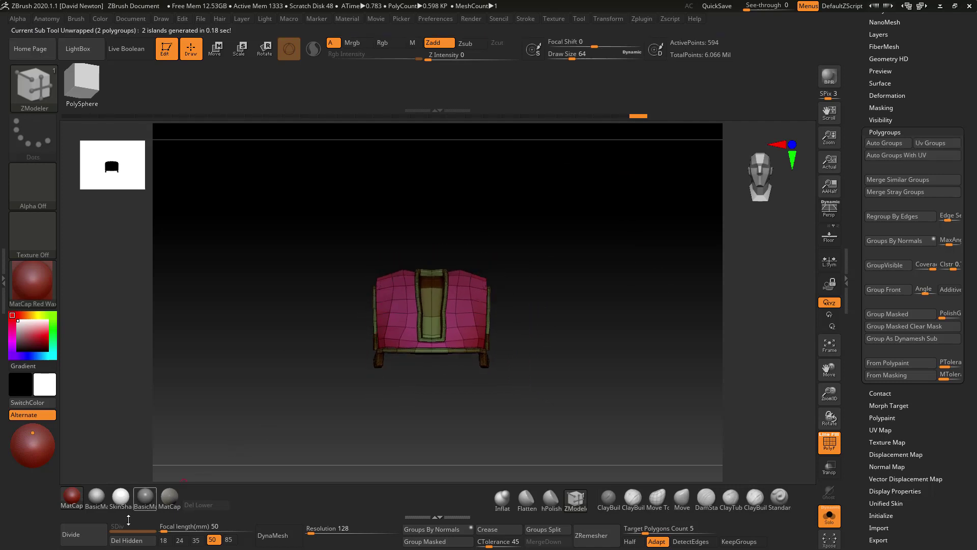
click(642, 19)
click(671, 442)
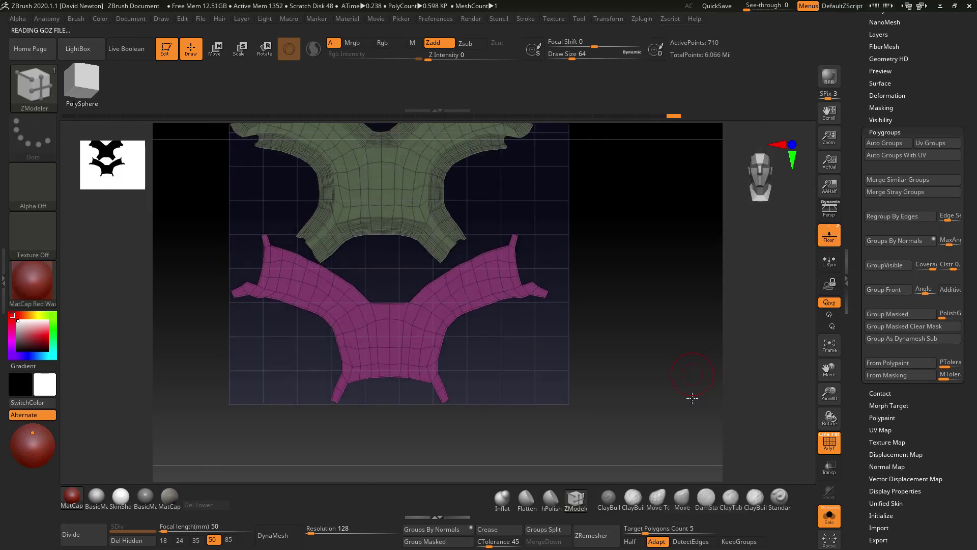
alt+drag(692, 398, 698, 428)
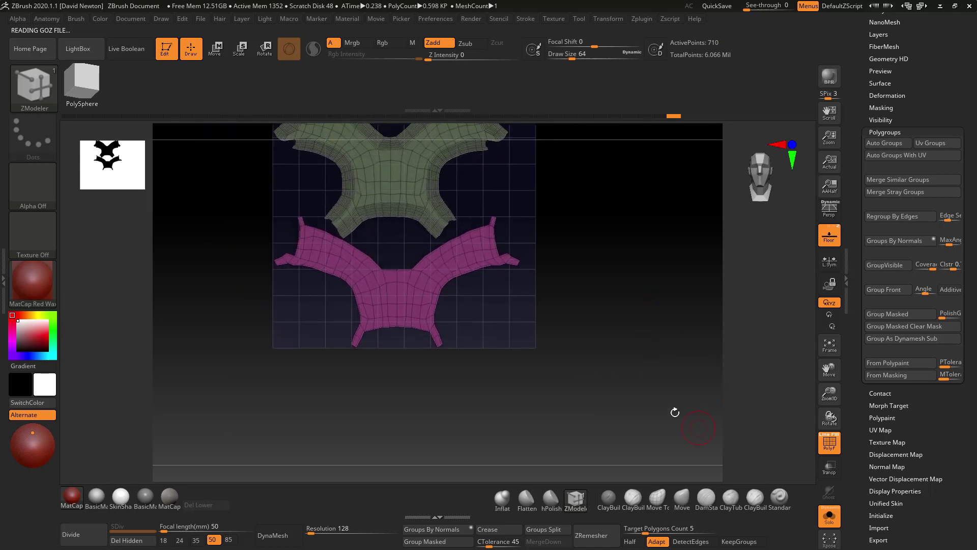
click(644, 20)
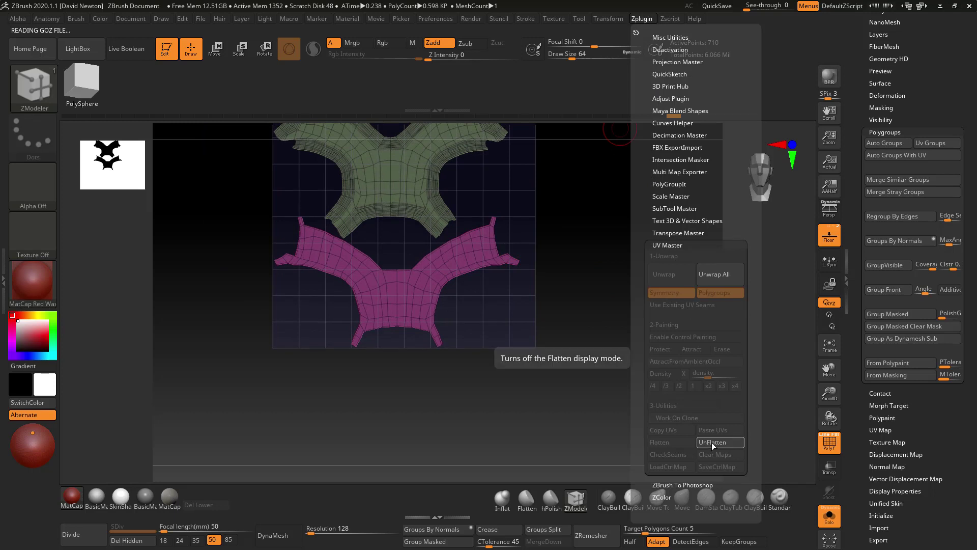
click(709, 441)
Set the garment's material to SkinShade4 and turn off the polyframe display.
mouse_move(621, 327)
mouse_down()
mouse_move(603, 302)
mouse_move(621, 320)
mouse_up()
click(126, 497)
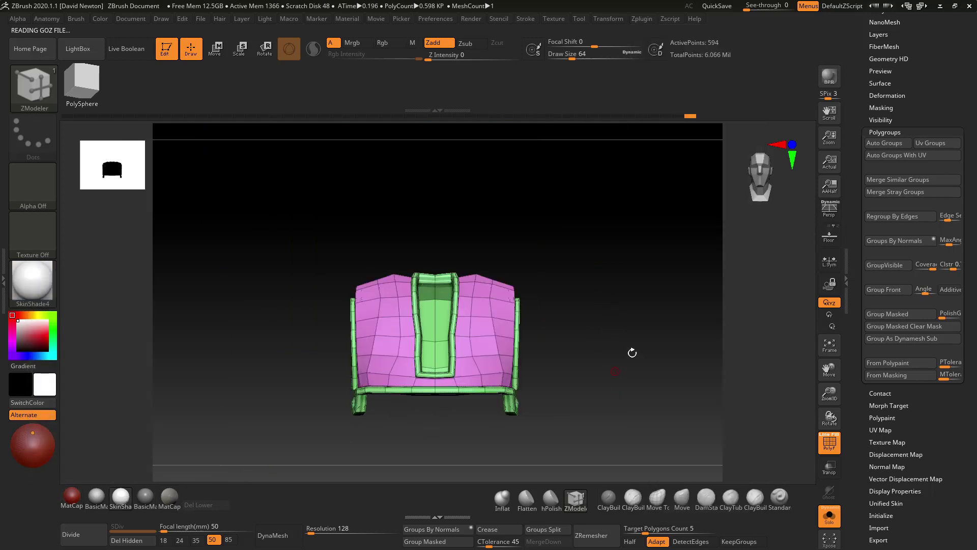
click(829, 443)
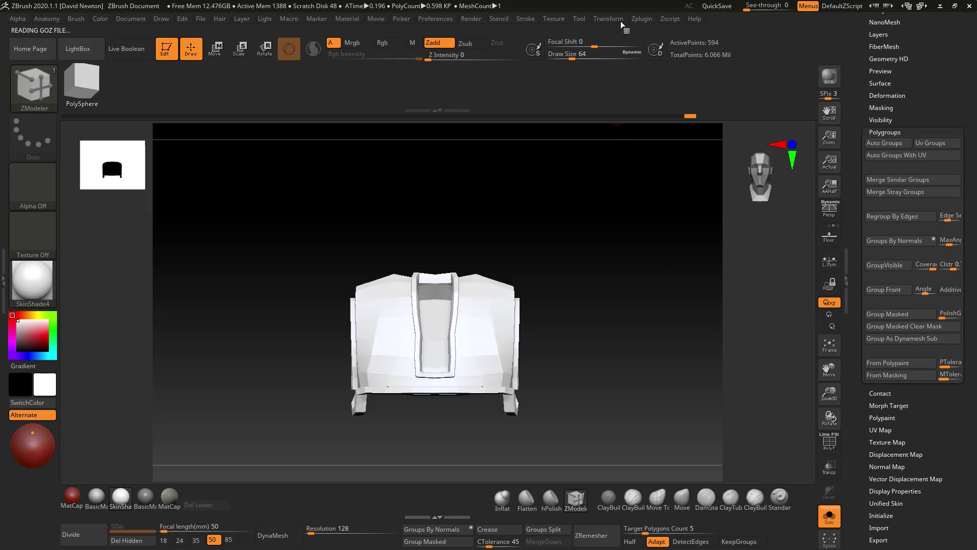
Enable Control Painting in UV Master and set it to Attract.
click(641, 19)
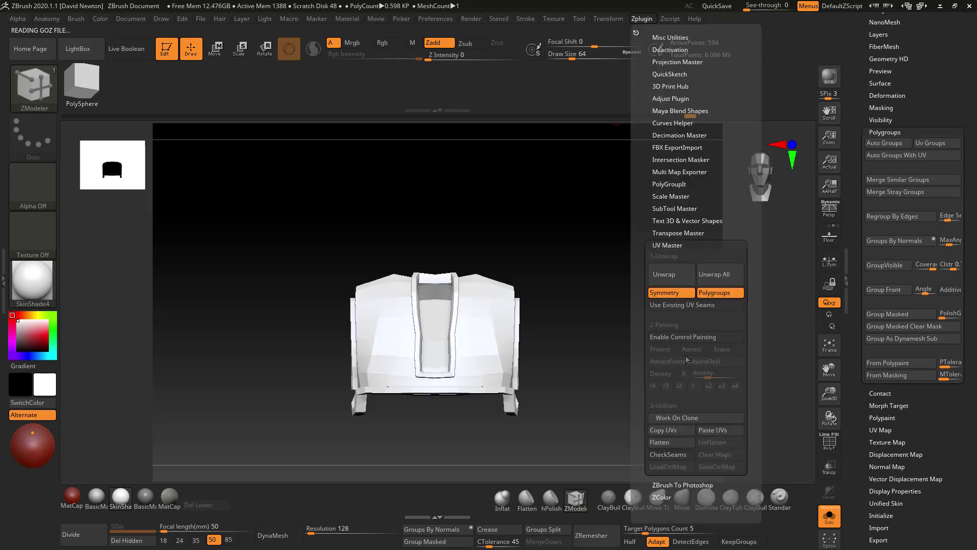
click(666, 337)
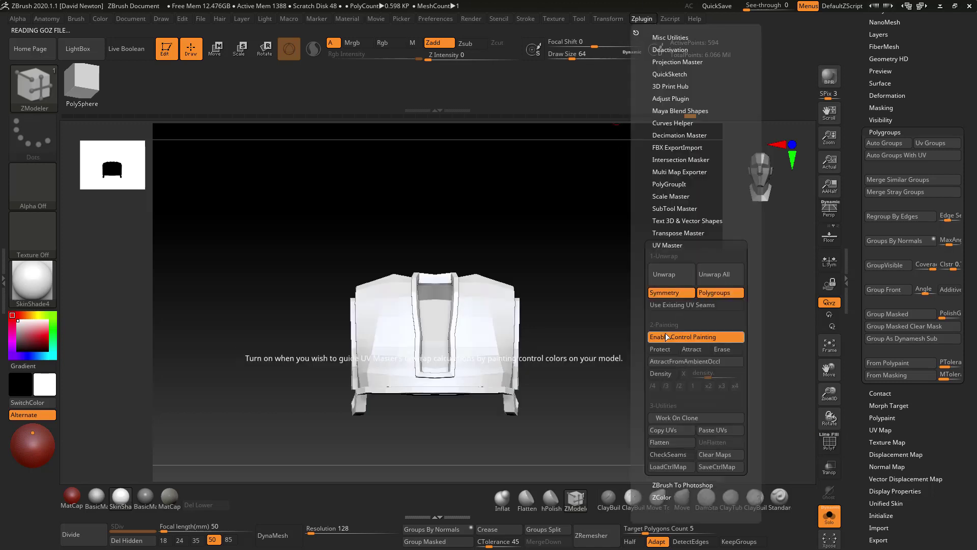
click(691, 350)
mouse_move(618, 342)
mouse_down()
mouse_move(552, 342)
mouse_move(577, 343)
mouse_move(541, 325)
mouse_move(623, 305)
mouse_move(593, 323)
mouse_move(617, 312)
mouse_up()
Paint blue Attract areas around the armholes and the lower centre front opening with draw size 372.
key(space)
mouse_move(431, 294)
mouse_down()
mouse_move(410, 319)
mouse_move(379, 403)
mouse_up()
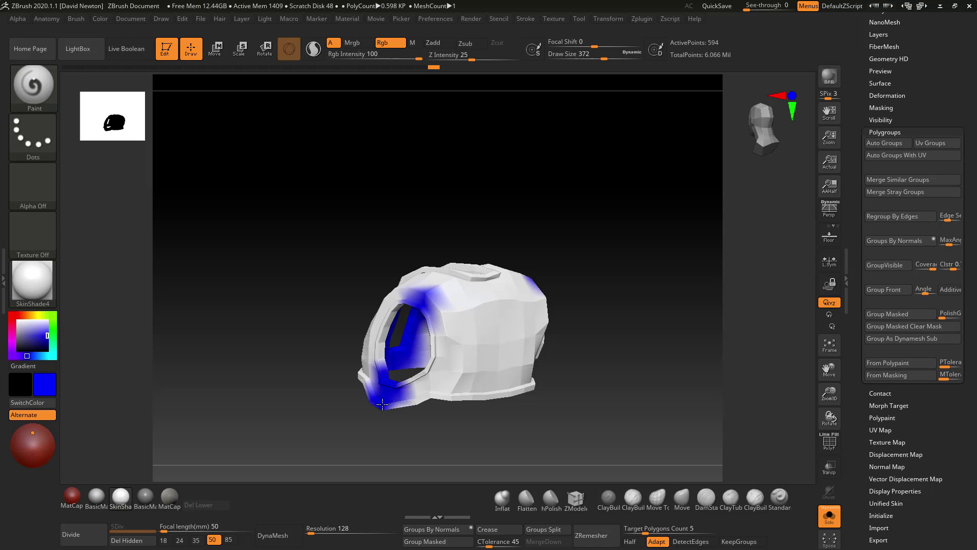
mouse_move(425, 433)
mouse_down()
mouse_move(463, 437)
mouse_move(430, 418)
mouse_move(414, 387)
mouse_move(438, 351)
mouse_move(432, 312)
mouse_move(381, 325)
mouse_move(369, 357)
mouse_up()
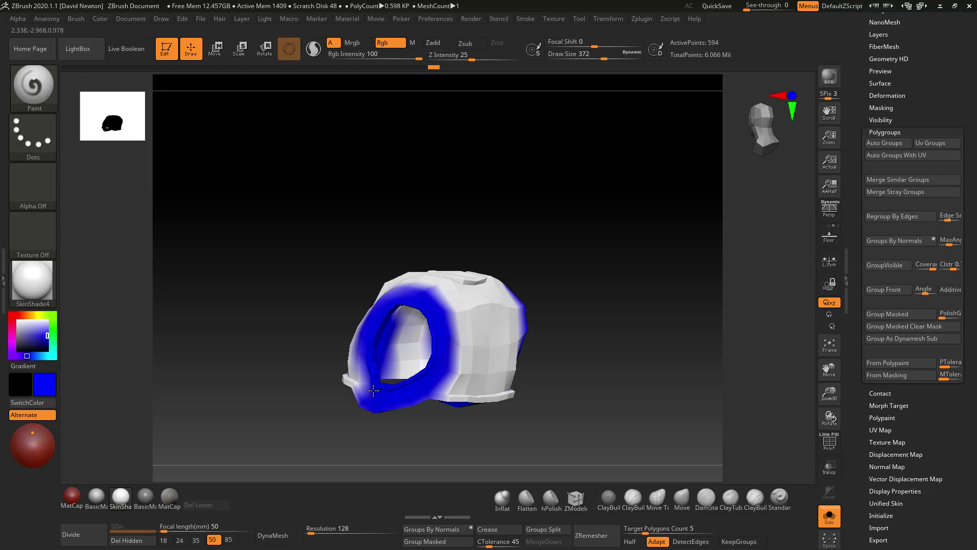
drag(559, 407, 682, 72)
Set the UV Master control painting to Protect and paint red Protect areas over the garment's front, back and inside between the armholes.
click(644, 19)
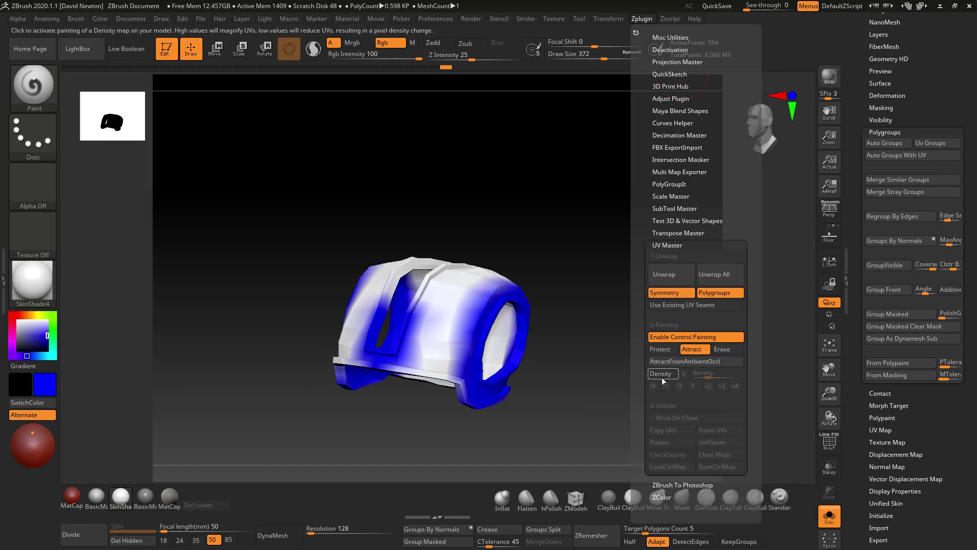
click(661, 349)
drag(584, 348, 609, 345)
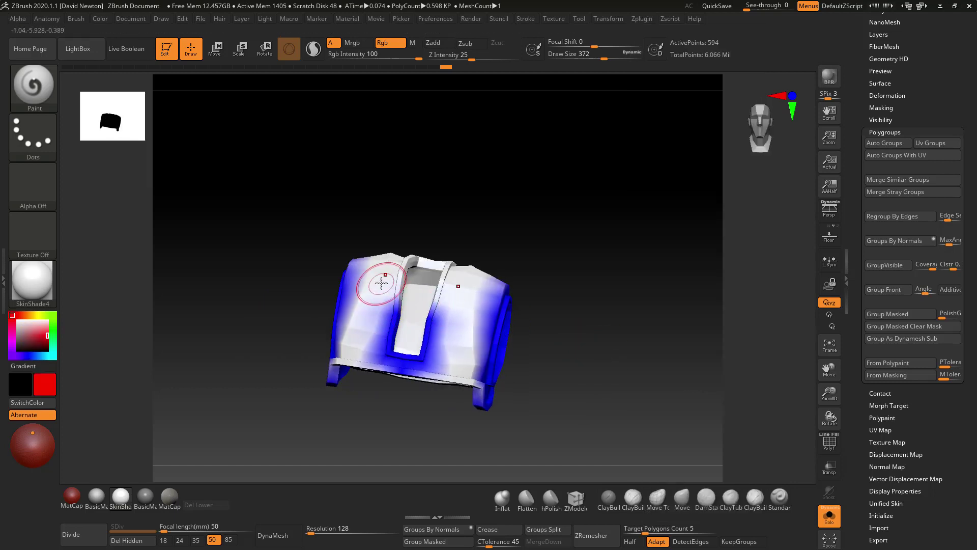
mouse_move(382, 283)
mouse_down()
mouse_move(376, 342)
mouse_move(387, 357)
mouse_move(457, 351)
mouse_move(473, 285)
mouse_move(468, 351)
mouse_move(443, 377)
mouse_up()
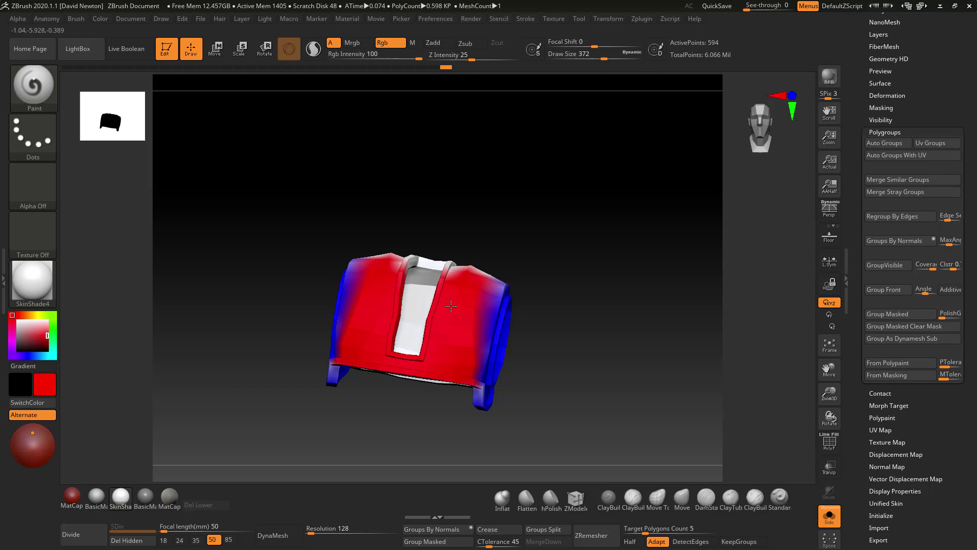
drag(622, 256, 629, 389)
mouse_move(468, 290)
mouse_down()
mouse_move(453, 244)
mouse_move(468, 183)
mouse_move(484, 251)
mouse_up()
mouse_move(633, 289)
mouse_down()
mouse_move(606, 267)
mouse_move(603, 308)
mouse_up()
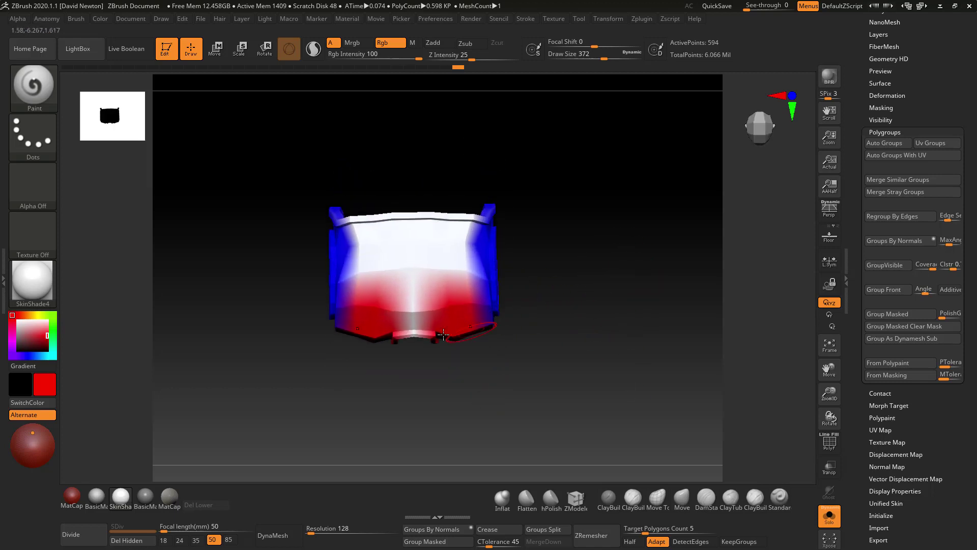
mouse_move(437, 336)
mouse_down()
mouse_move(411, 328)
mouse_move(421, 242)
mouse_move(453, 216)
mouse_move(470, 293)
mouse_move(463, 205)
mouse_up()
drag(642, 341, 595, 336)
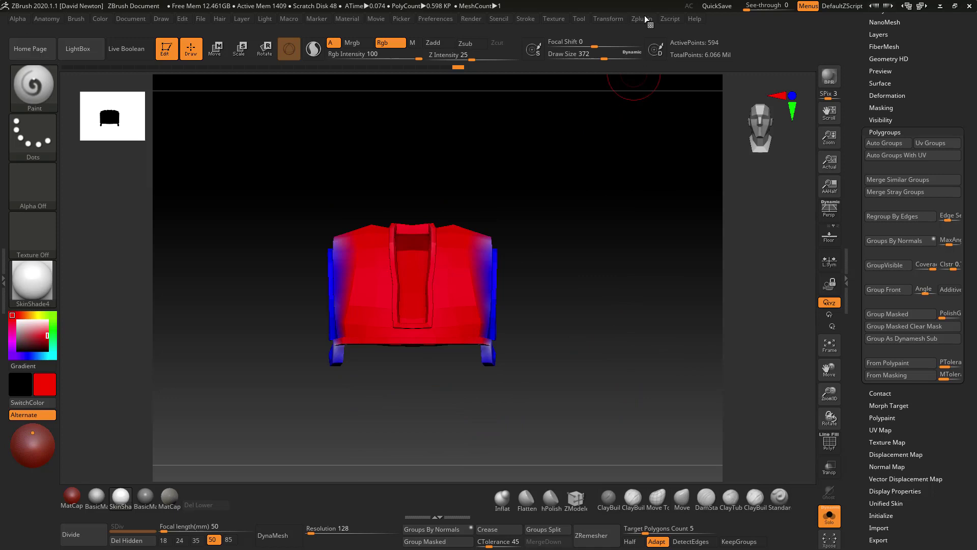
Check the painted areas around the garment and unwrap its UVs with Symmetry, Polygroups and Enable Control Painting on.
click(642, 19)
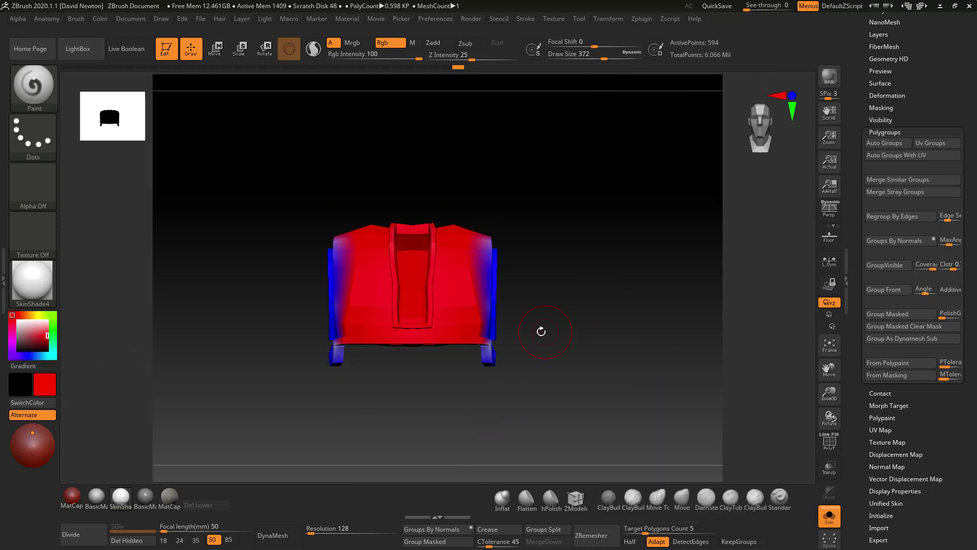
drag(501, 301, 475, 262)
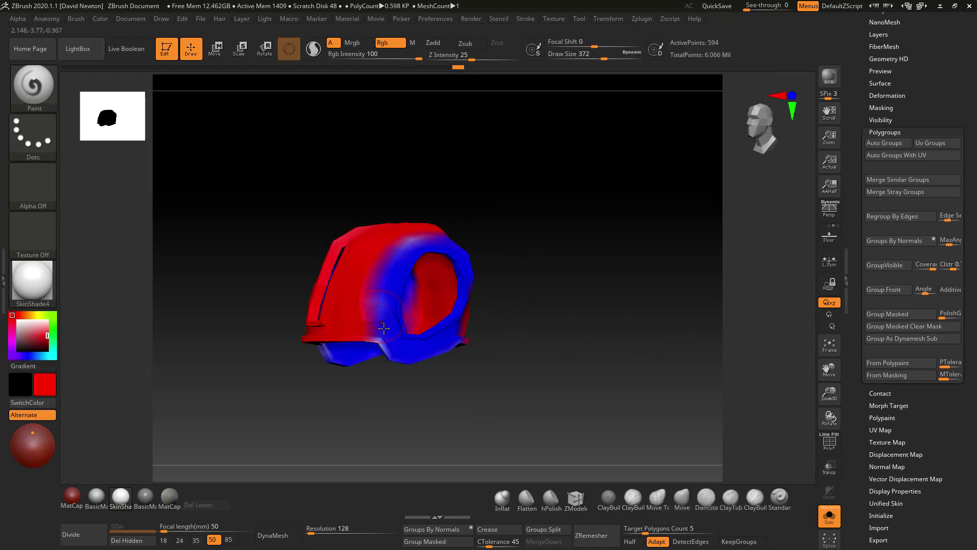
drag(550, 375, 603, 379)
drag(569, 286, 616, 403)
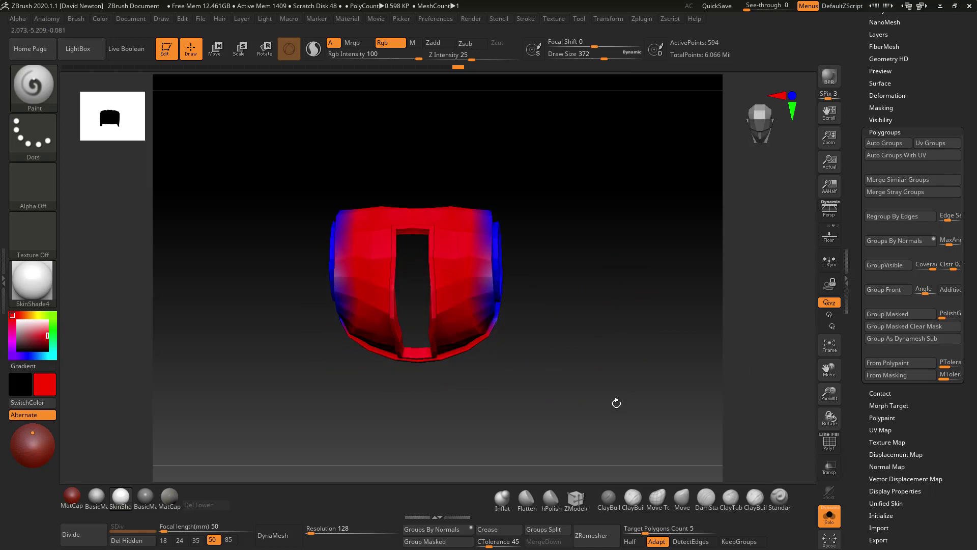
drag(705, 331, 702, 246)
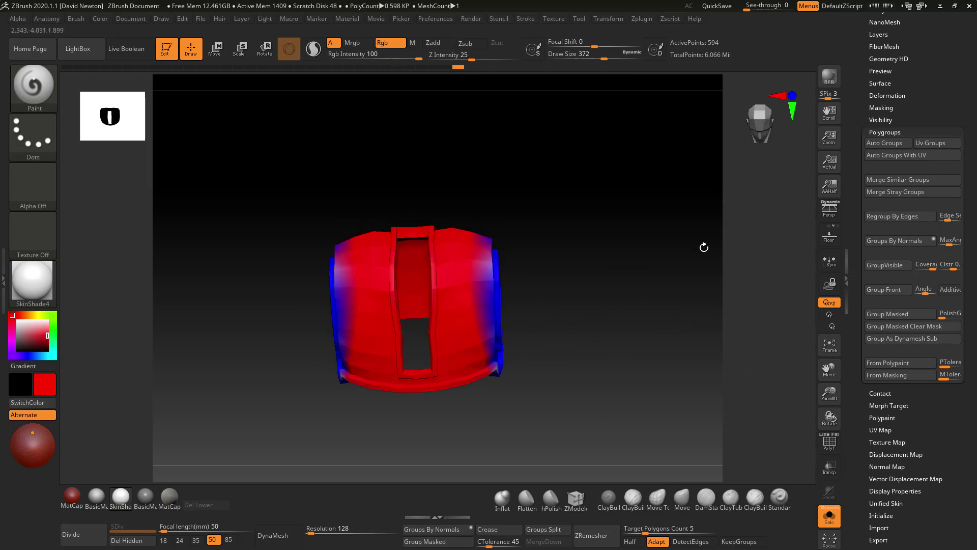
click(641, 19)
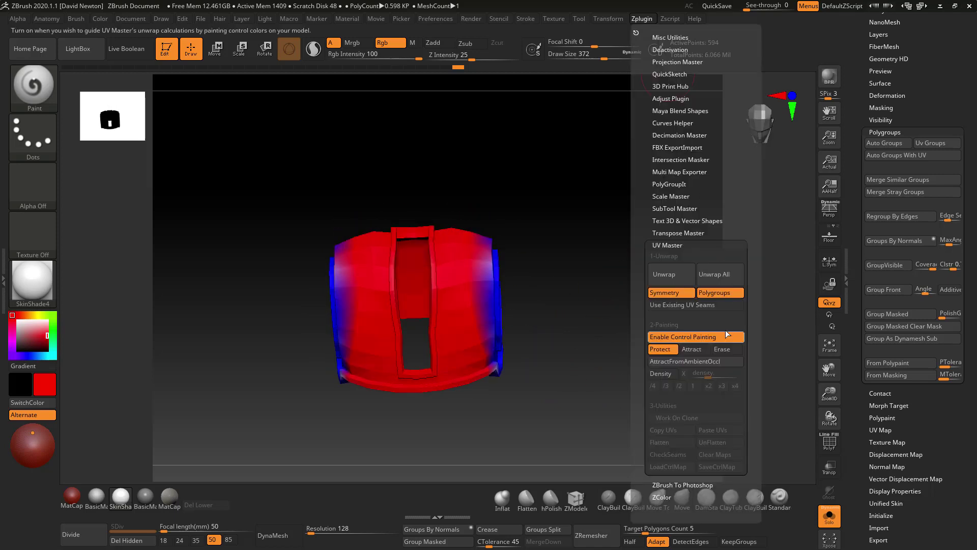
click(672, 275)
Flatten the newly unwrapped garment to examine the layout of its UV islands, and unflatten it back to 3D.
click(641, 19)
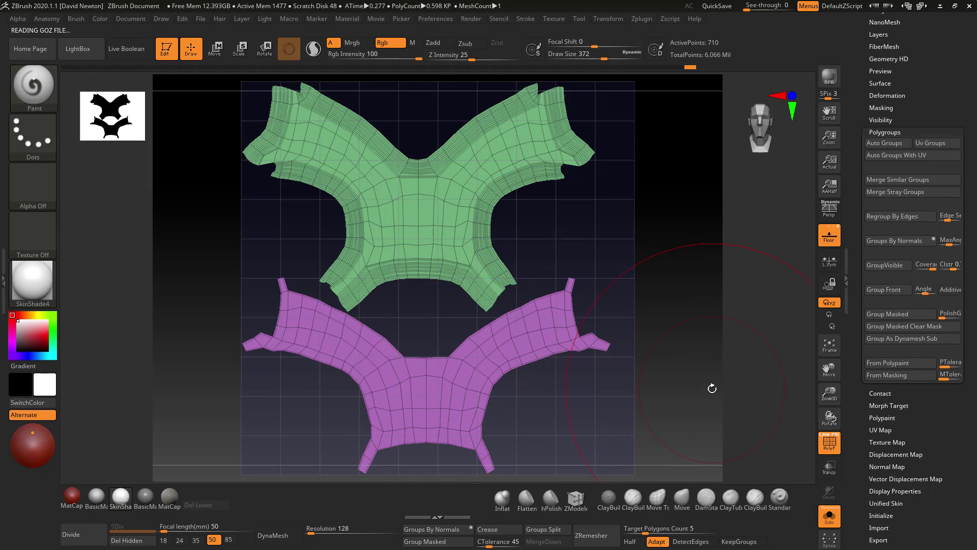
drag(711, 388, 678, 48)
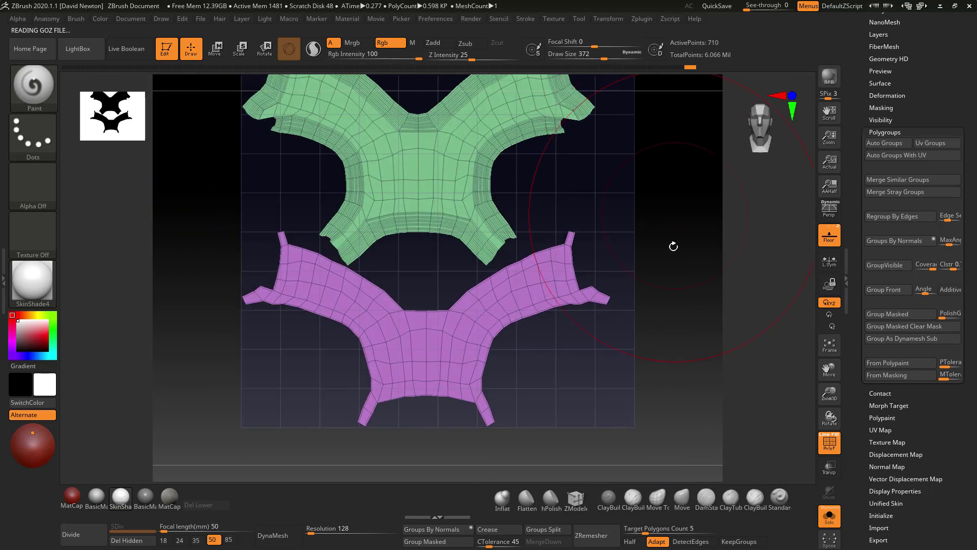
alt+drag(674, 246, 666, 247)
alt+drag(667, 172, 652, 341)
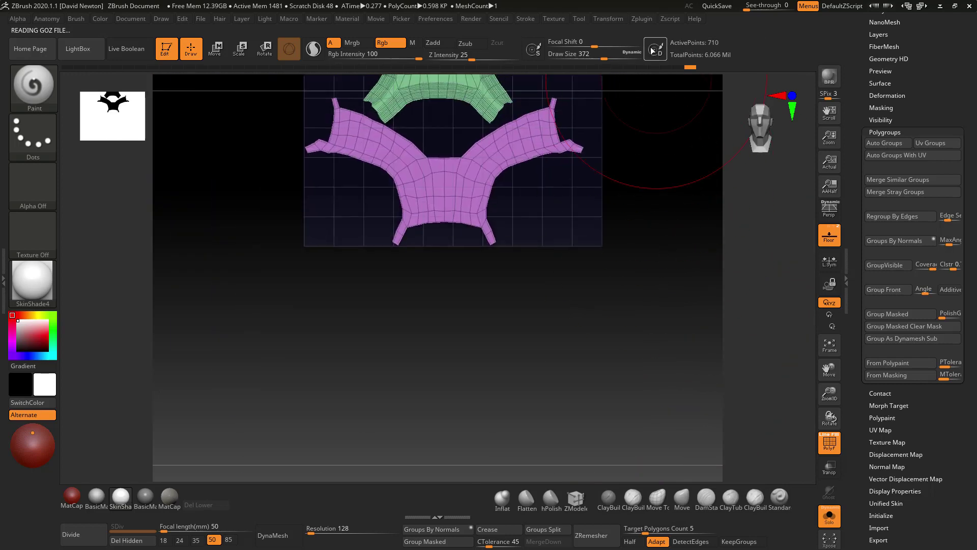
click(643, 21)
click(718, 441)
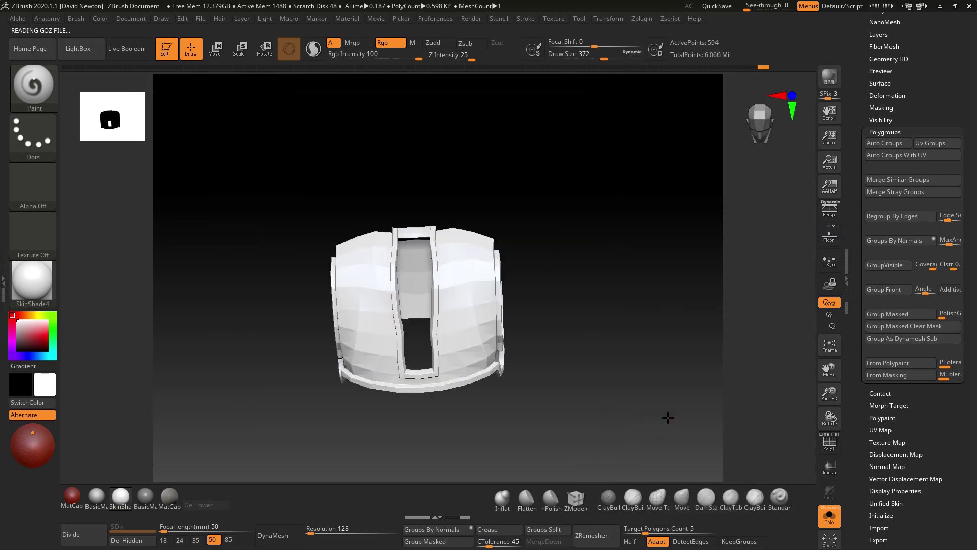
Subdivide the garment up to subdivision level 5 and set its material to BasicMaterial2.
drag(602, 449, 639, 418)
key(ctrl)
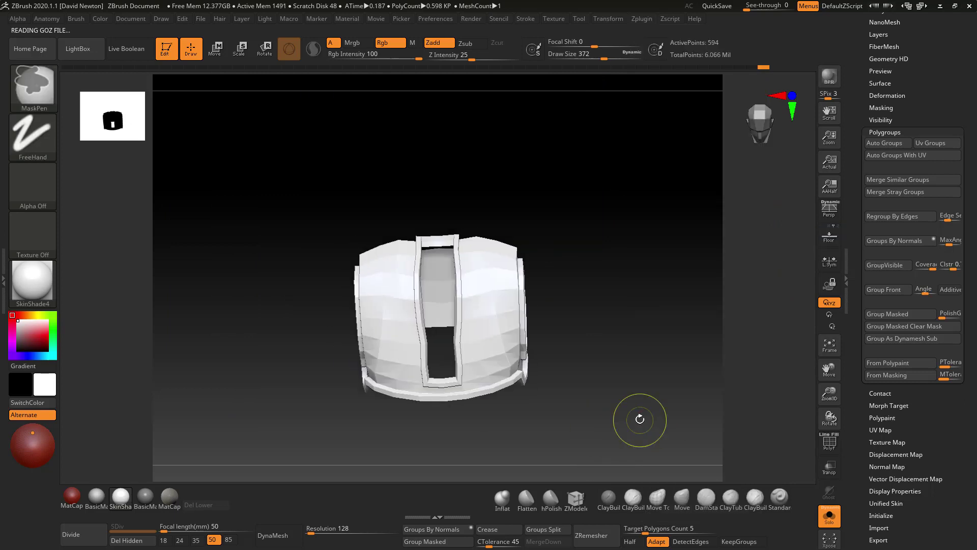
key(ctrl+d)
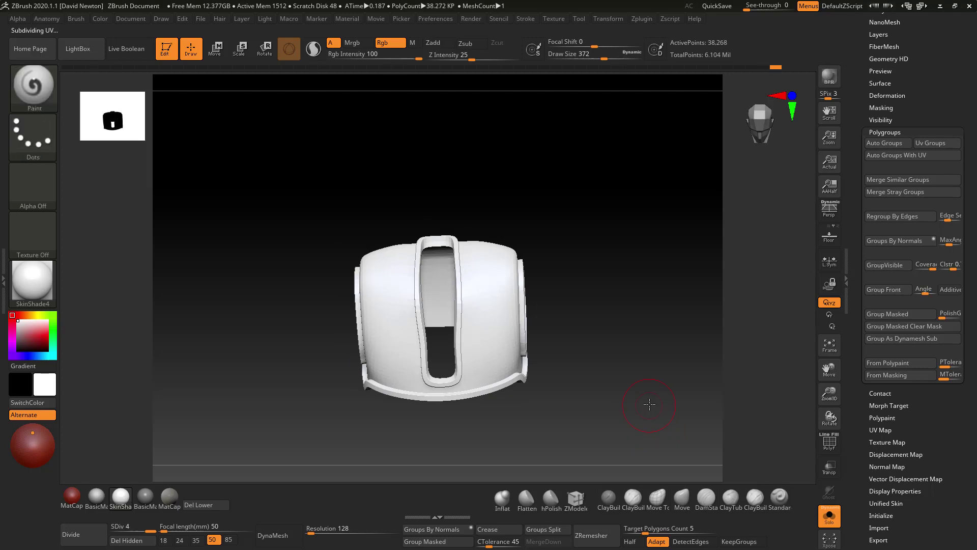
drag(642, 407, 655, 395)
key(ctrl)
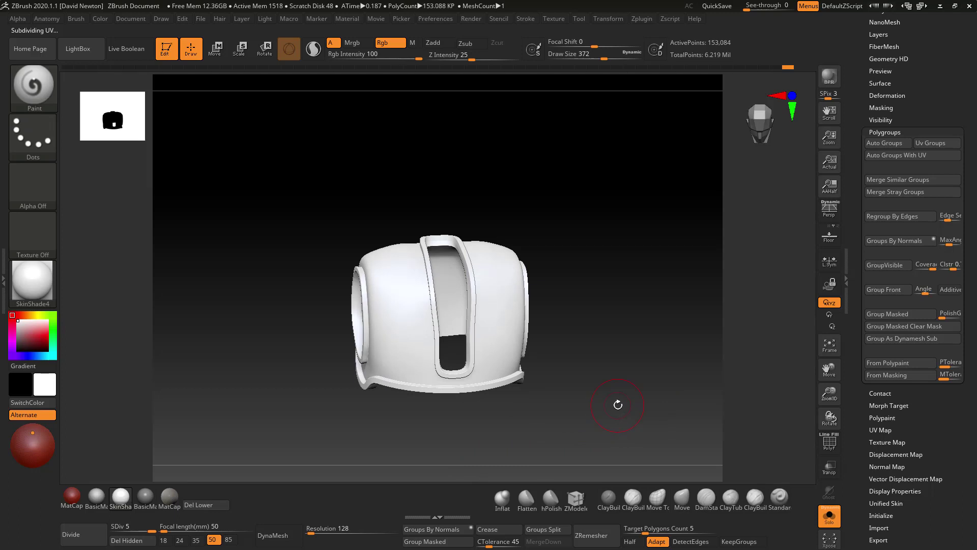
click(151, 498)
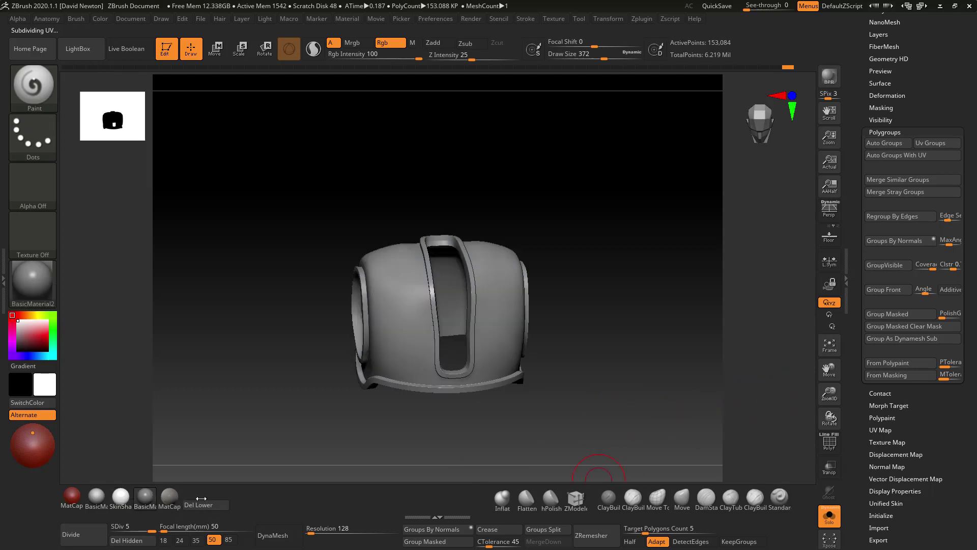
alt+drag(696, 378, 676, 374)
Turn off Solo mode and make all of the character's subtools visible around the garment.
drag(938, 63, 936, 165)
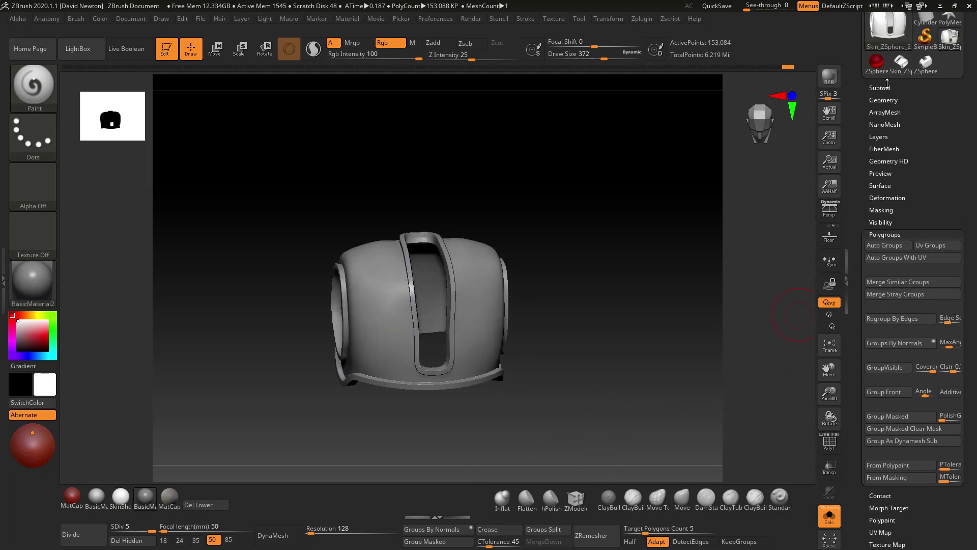
click(887, 89)
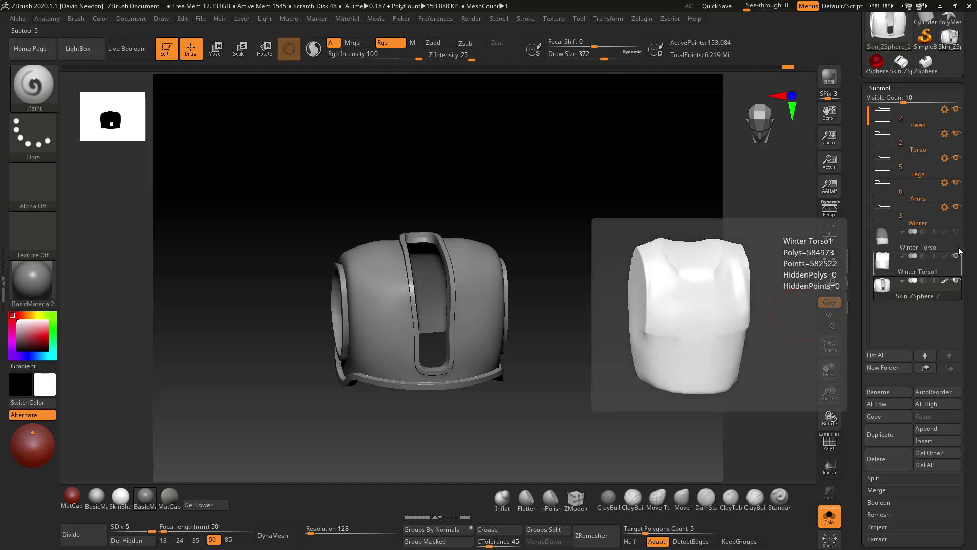
mouse_move(954, 266)
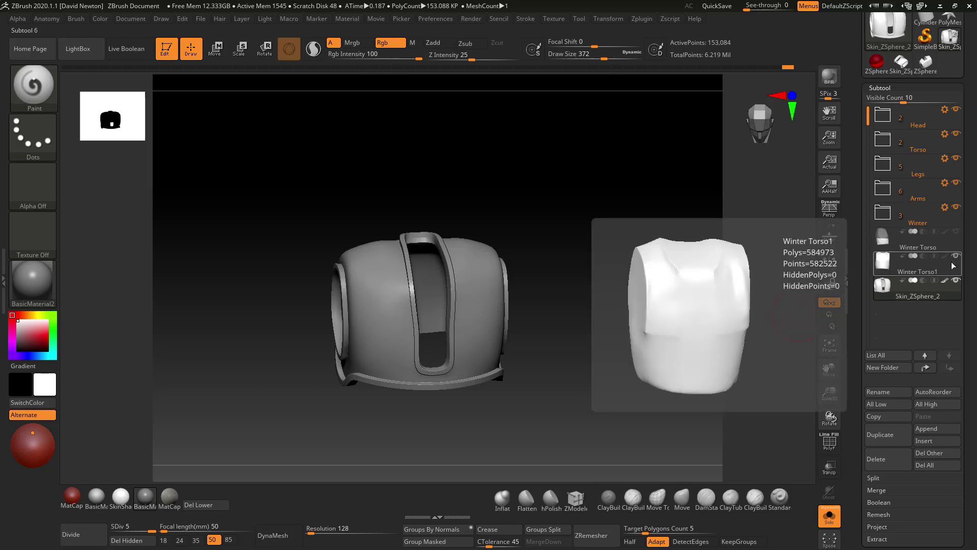
click(829, 515)
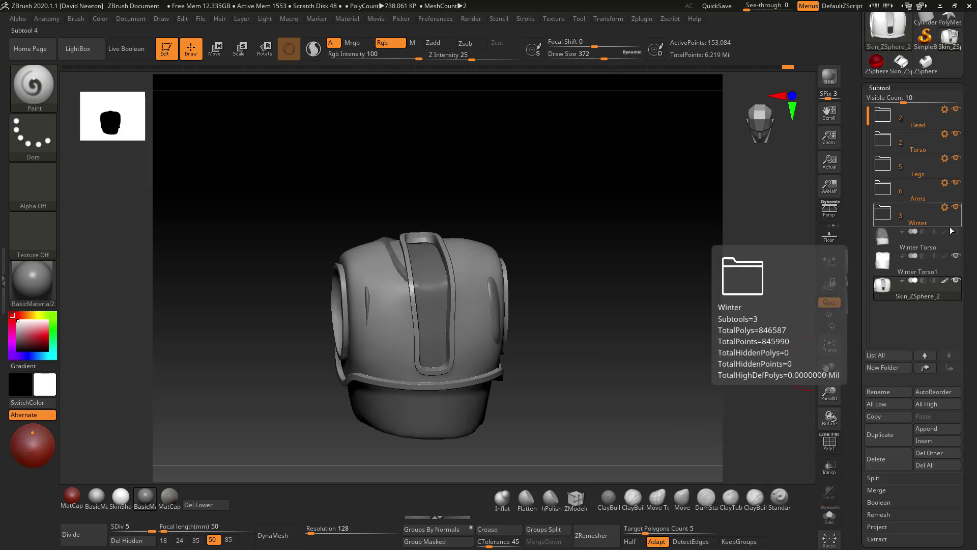
click(957, 232)
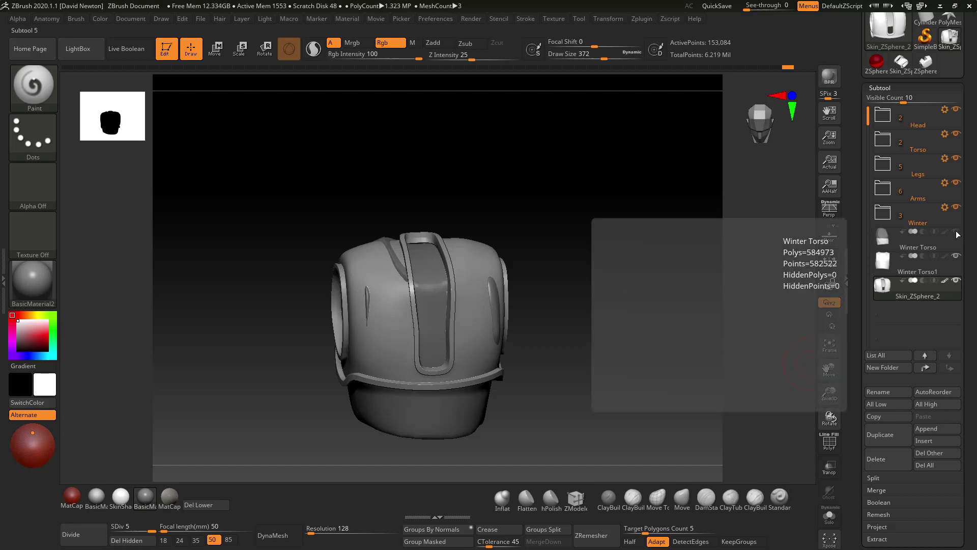
click(904, 219)
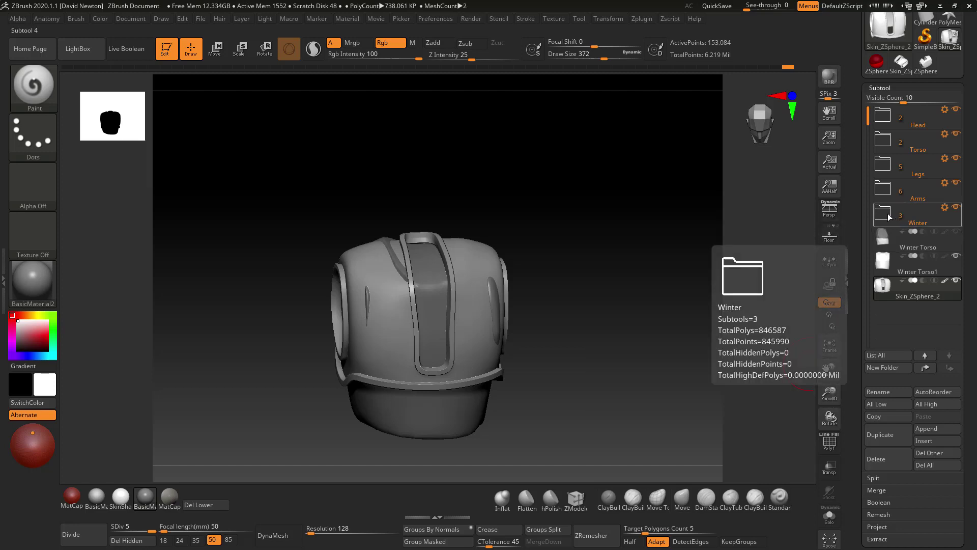
click(886, 118)
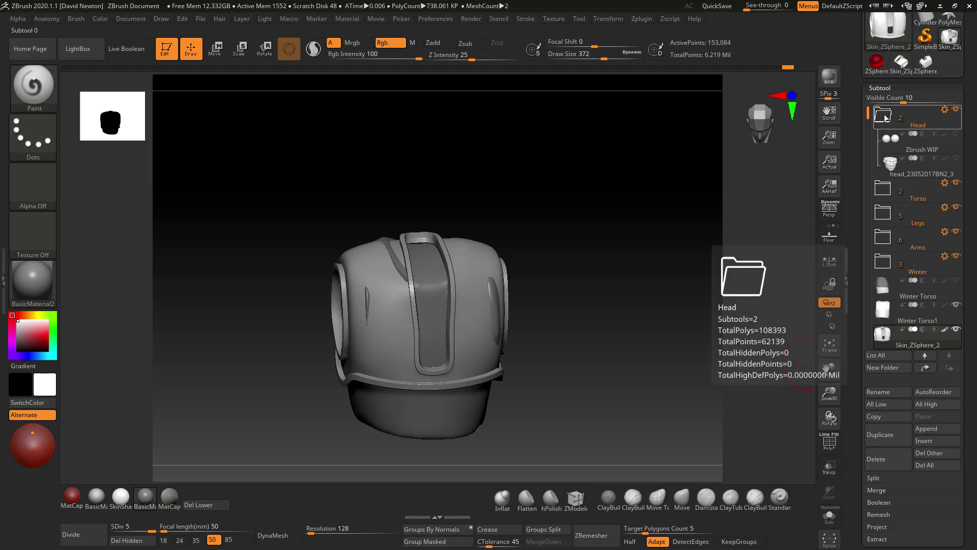
click(886, 118)
click(916, 289)
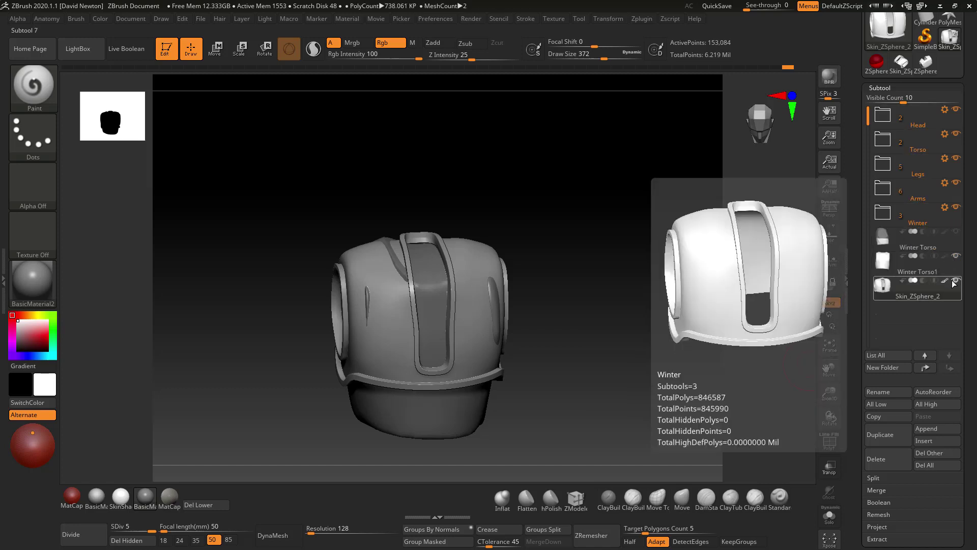
key(shift)
shift+click(957, 280)
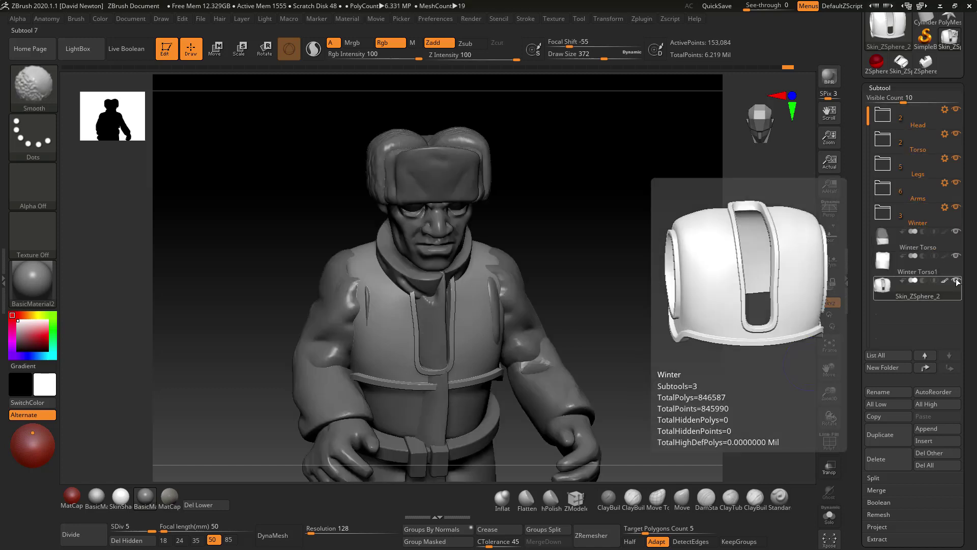
Hide the Winter Torso subtool and leave Winter Torso1 visible beneath the garment.
click(948, 260)
click(957, 257)
click(959, 243)
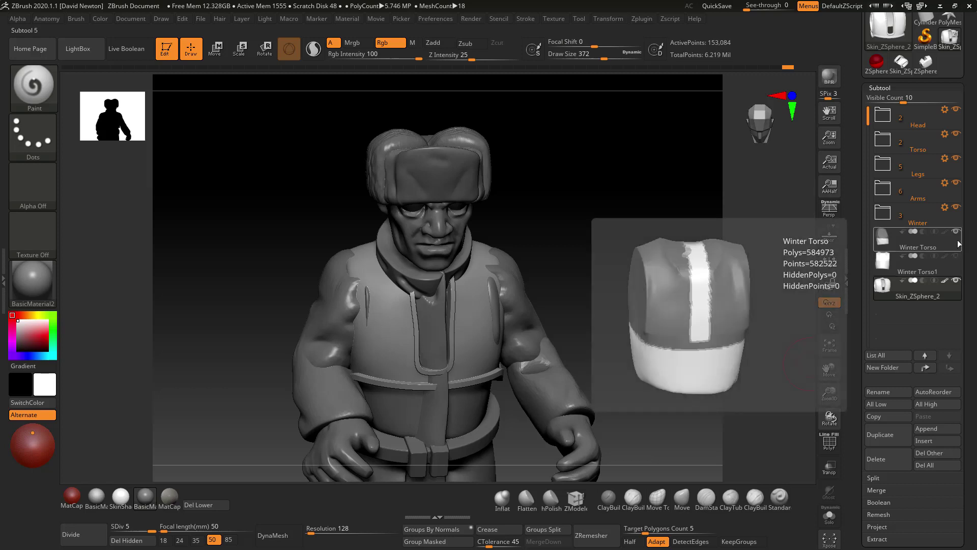
click(957, 232)
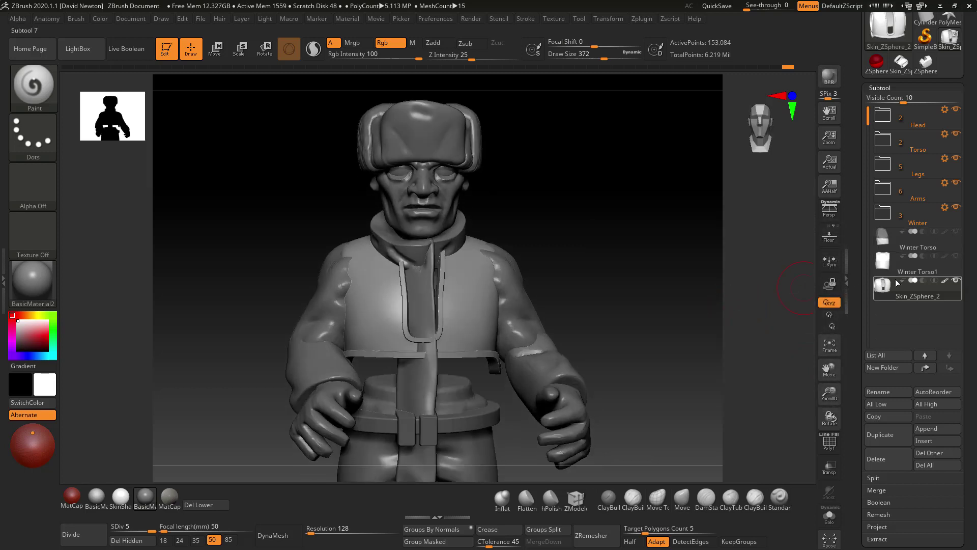
click(943, 262)
click(956, 256)
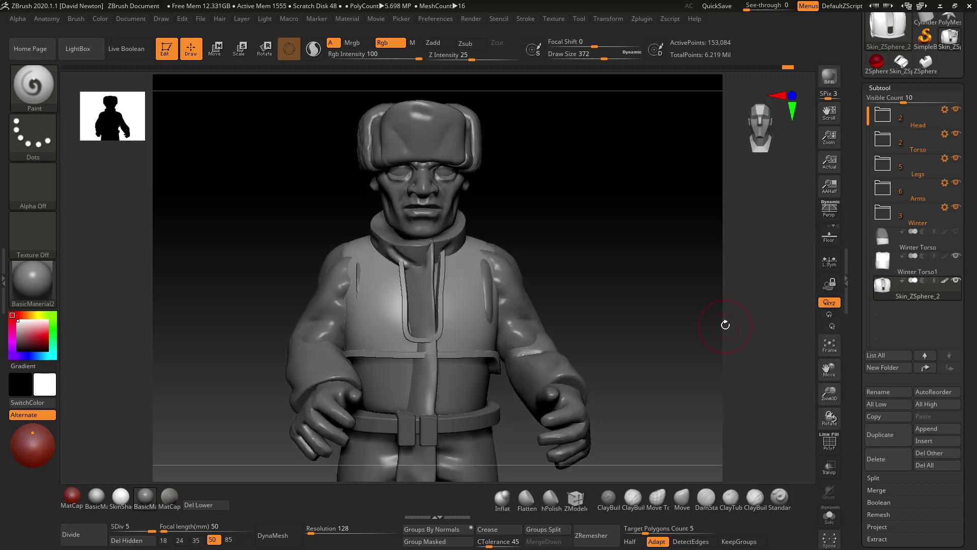
drag(725, 324, 698, 280)
click(956, 279)
With the Move brush at draw size 743, pull the garment's shoulders and upper armhole edges outward to cover the torso beneath.
key(space)
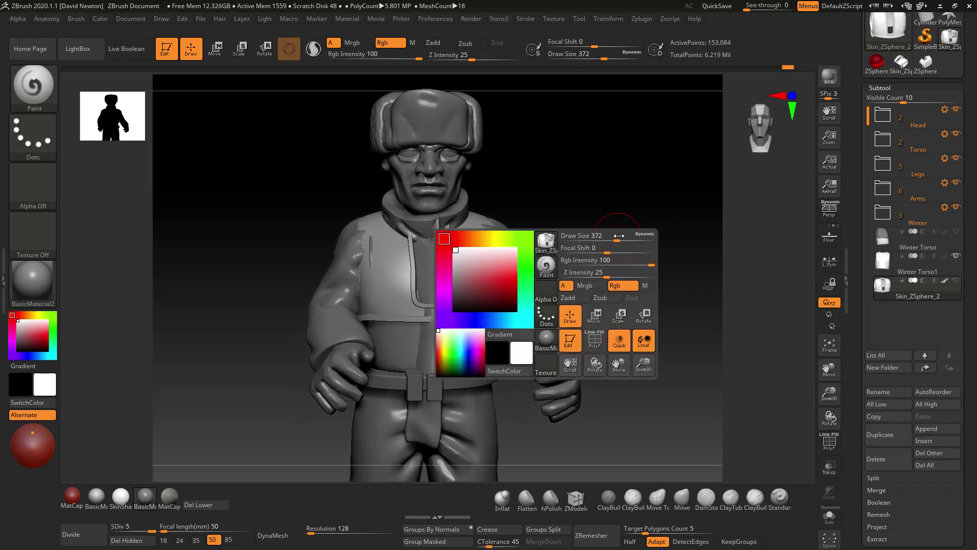
drag(619, 236, 632, 236)
key(space)
drag(484, 251, 497, 252)
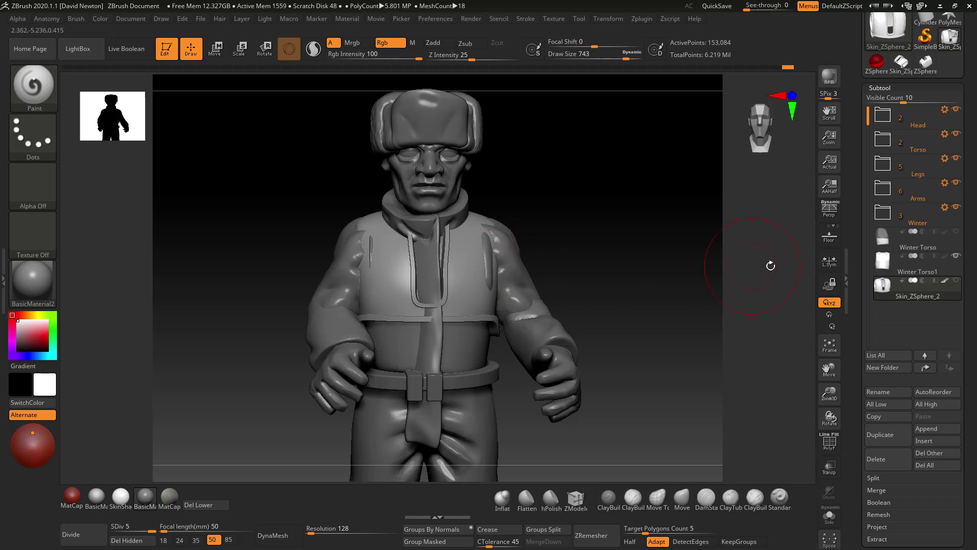
click(682, 499)
drag(493, 252, 492, 263)
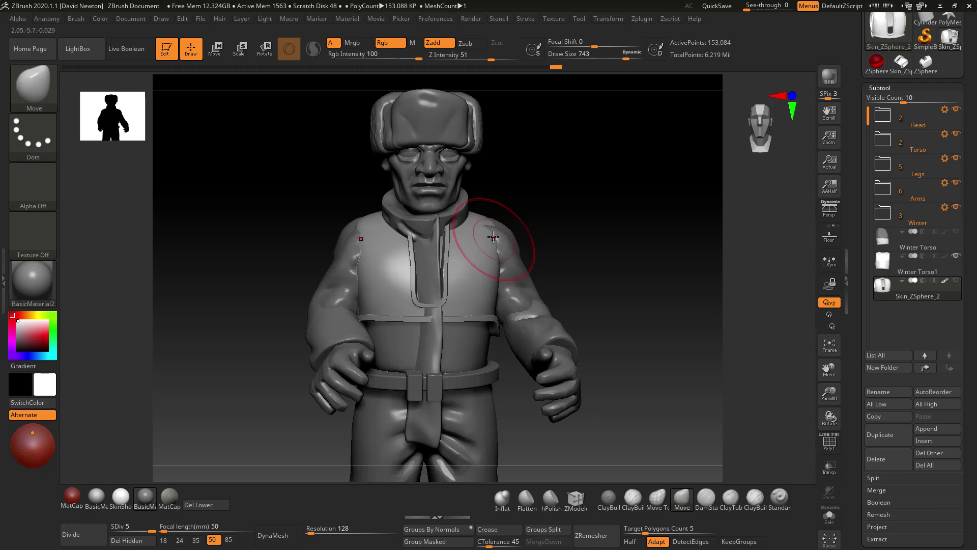
drag(487, 229, 489, 225)
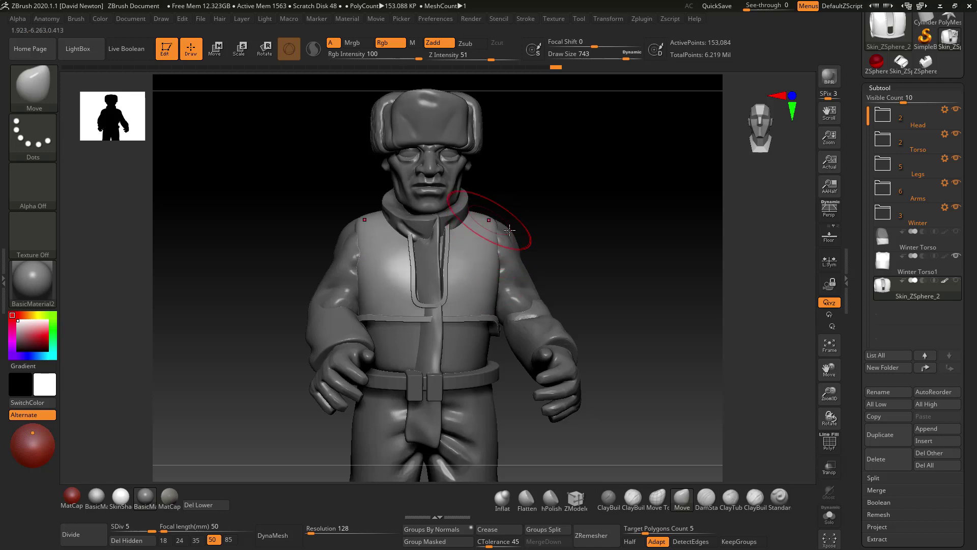
drag(621, 298, 636, 304)
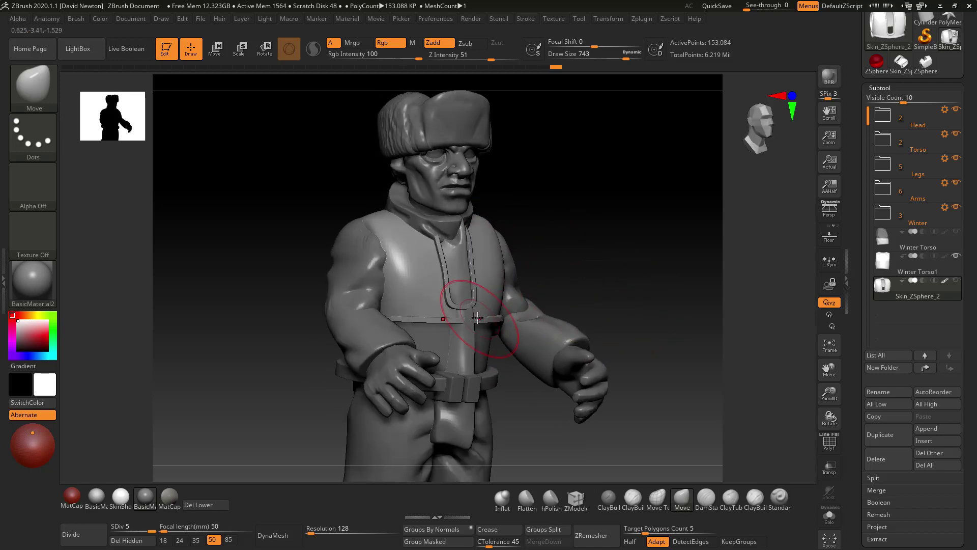
Pull the garment's lower front opening, upper back and rear armhole area outward with the Move brush to cover the torso beneath.
drag(467, 315, 475, 312)
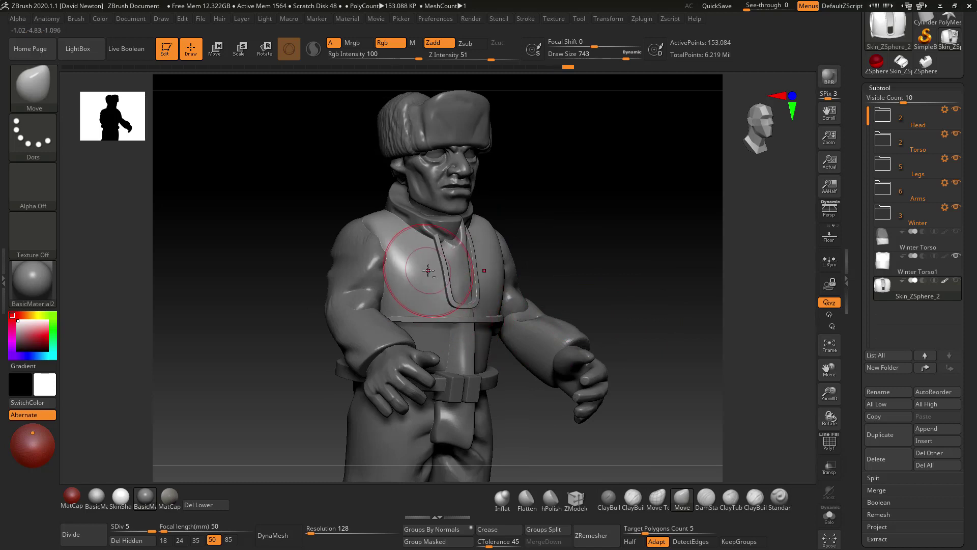
drag(606, 264, 612, 263)
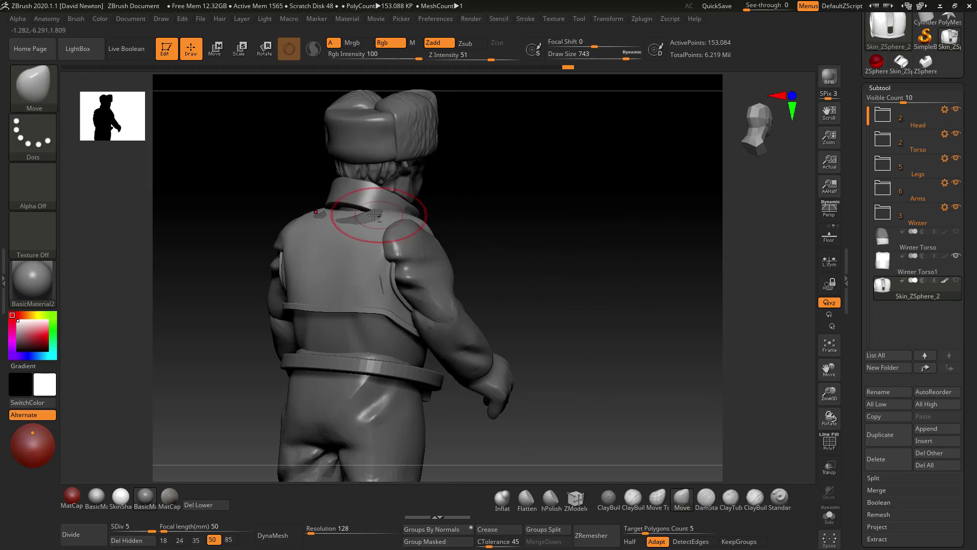
drag(381, 221, 371, 213)
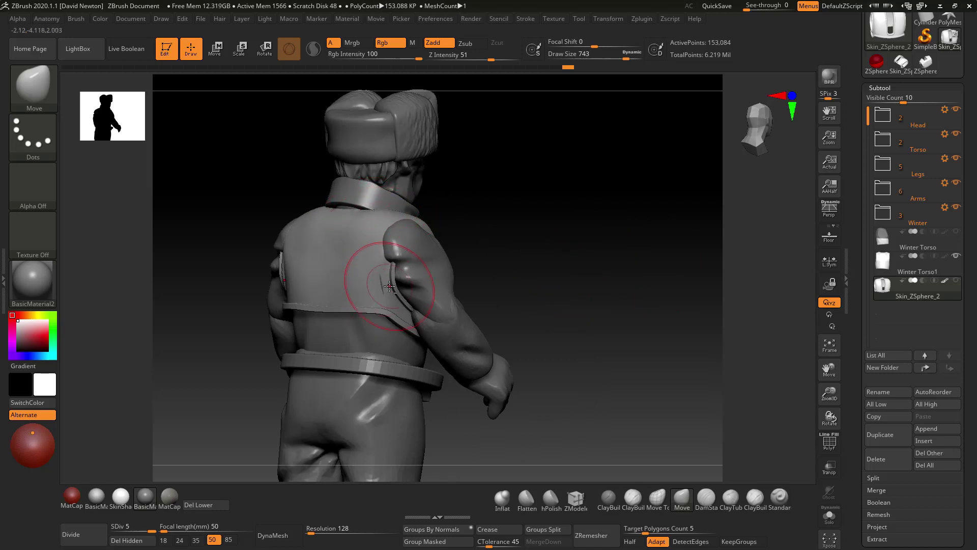
alt+drag(387, 283, 387, 287)
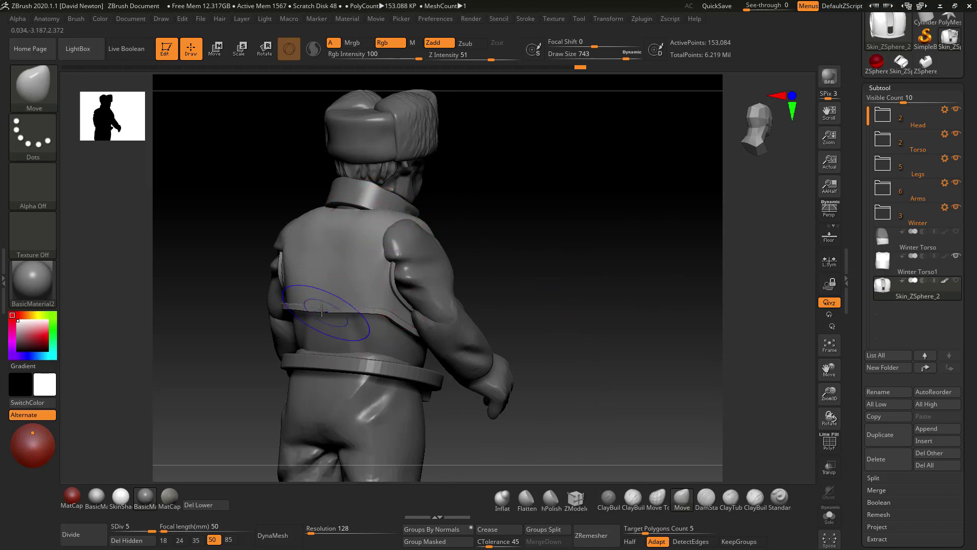
Smooth the garment's lower back edge, rear armhole rim and upper back.
shift+drag(322, 308, 403, 326)
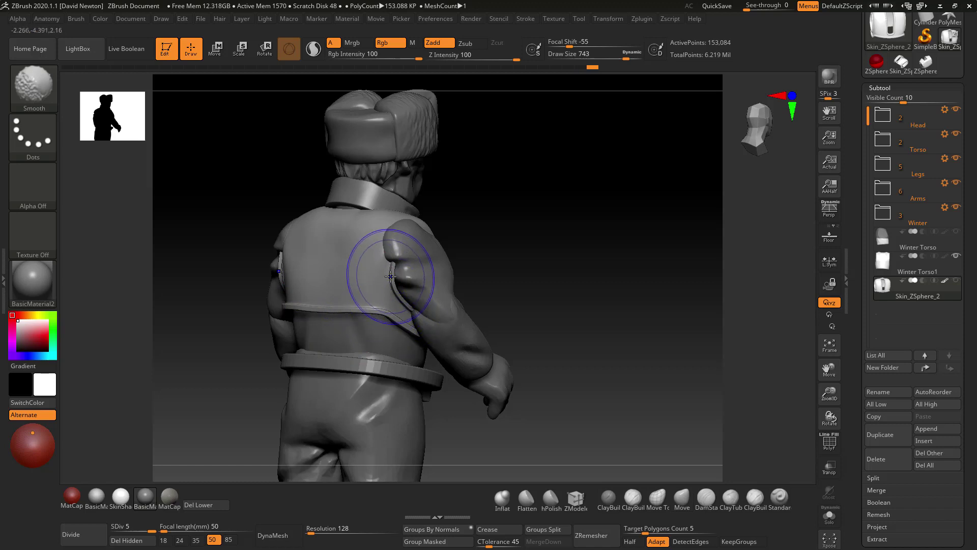
shift+drag(389, 288, 409, 313)
mouse_move(360, 222)
shift+mouse_down()
mouse_move(395, 220)
mouse_move(376, 227)
shift+mouse_up()
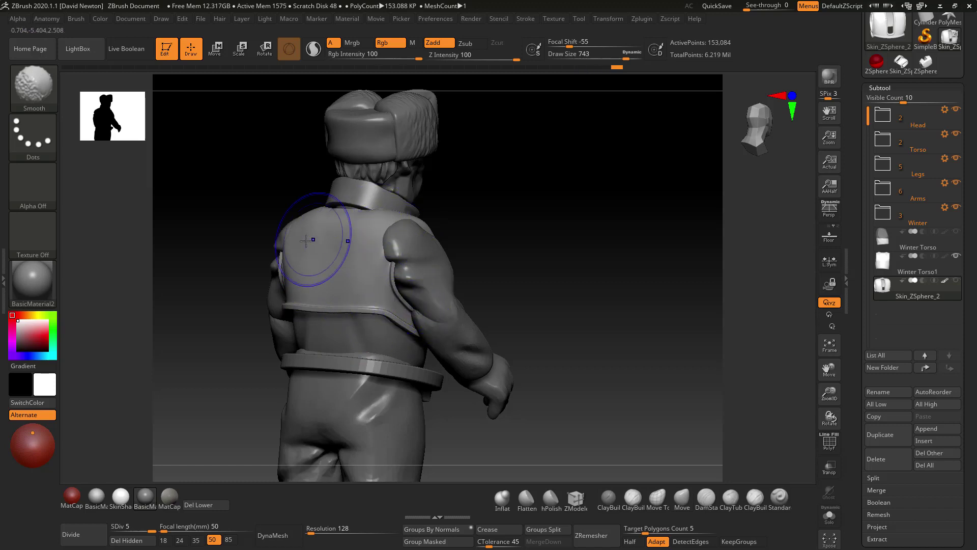
Isolate the garment in Solo mode and smooth its surface around the front opening.
click(830, 517)
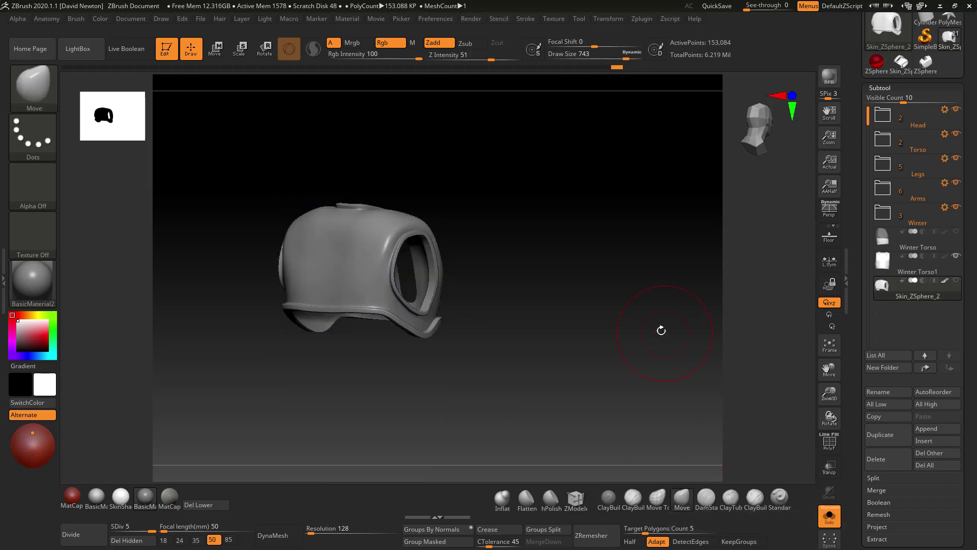
mouse_move(660, 332)
mouse_down()
mouse_move(436, 251)
mouse_move(397, 282)
mouse_move(393, 310)
mouse_move(423, 323)
mouse_up()
drag(521, 322, 498, 332)
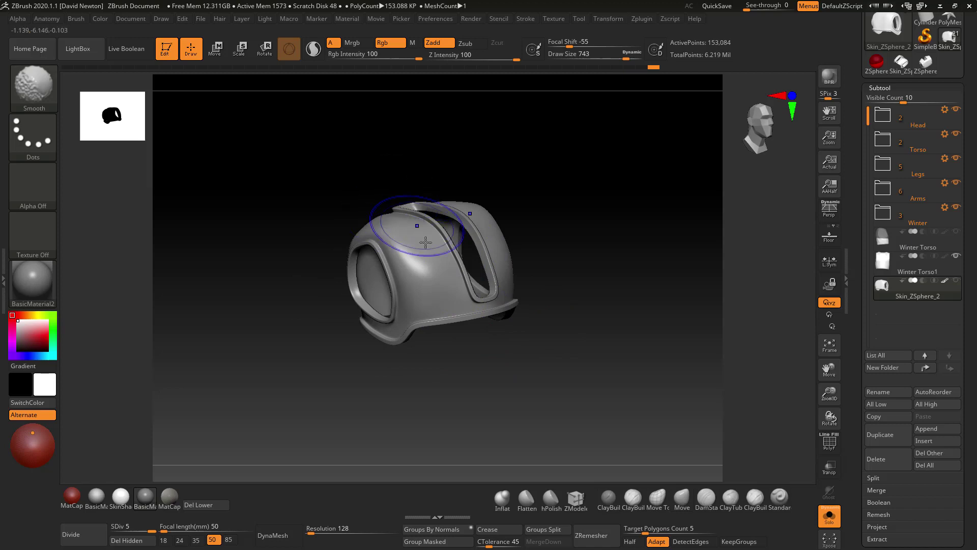
drag(558, 325, 595, 360)
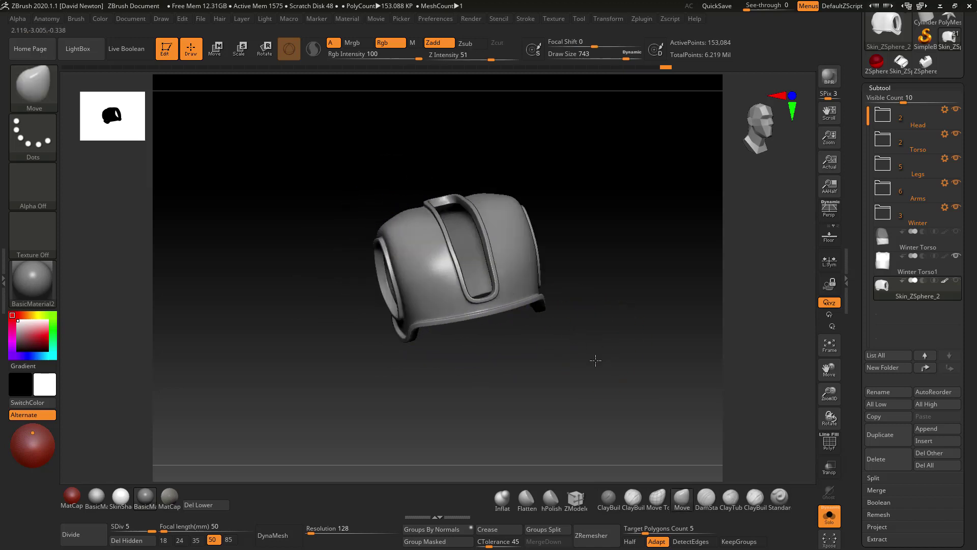
shift+drag(473, 292, 453, 305)
Adjust the side edge of the garment's front opening using the Move brush at draw size 492.
mouse_move(663, 364)
mouse_down()
mouse_move(633, 370)
mouse_move(581, 341)
mouse_up()
key(space)
drag(452, 300, 456, 301)
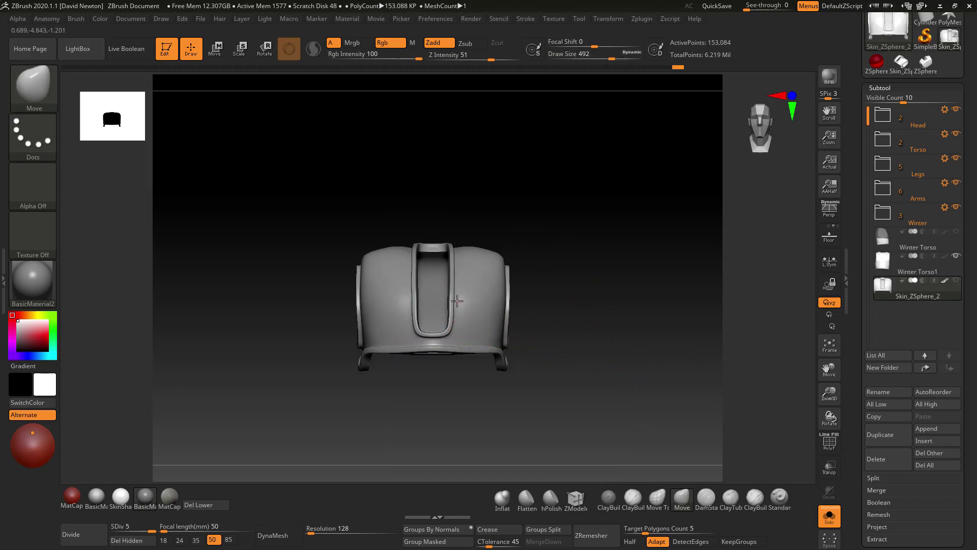
drag(624, 346, 690, 375)
scroll(966, 488, down, 5)
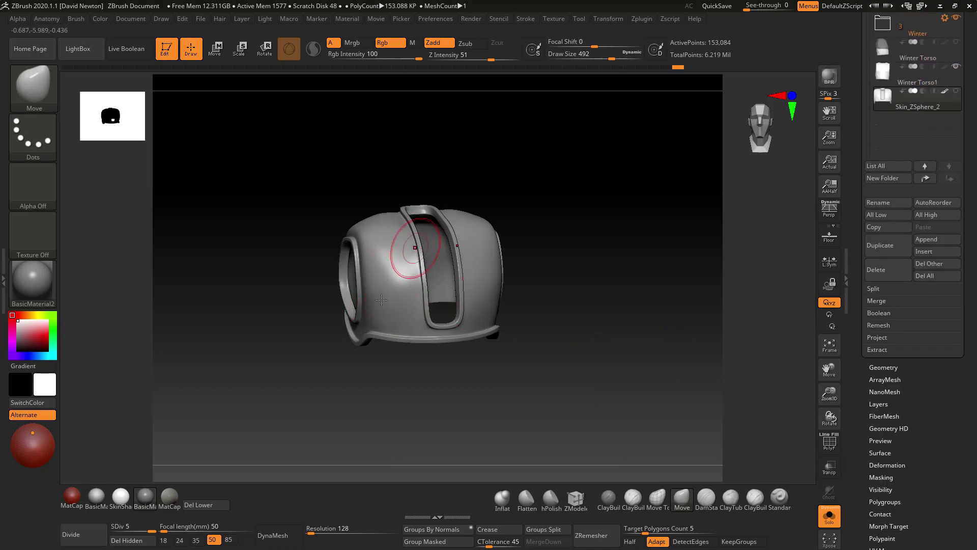
shift+drag(608, 401, 621, 343)
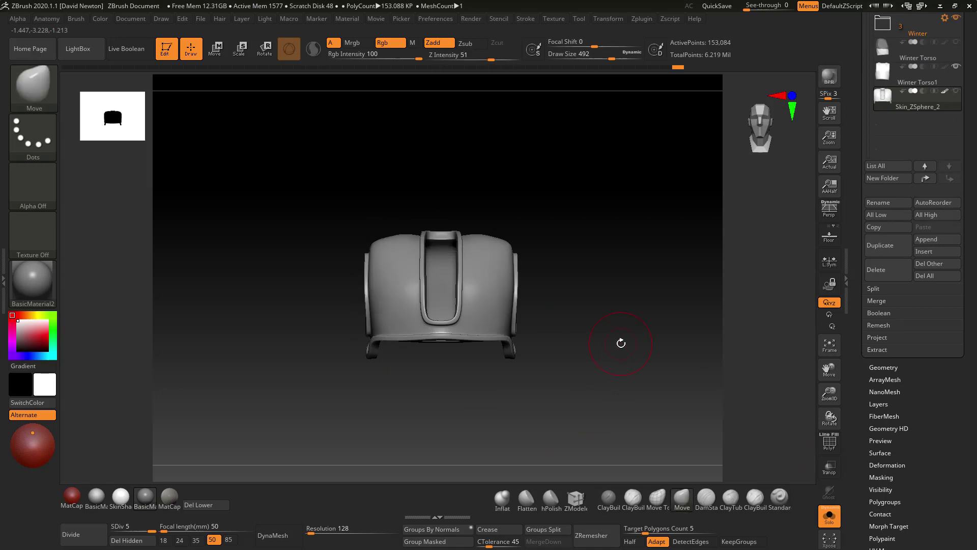
Inspect the isolated garment's wireframe at subdivision level 1.
drag(146, 529, 112, 528)
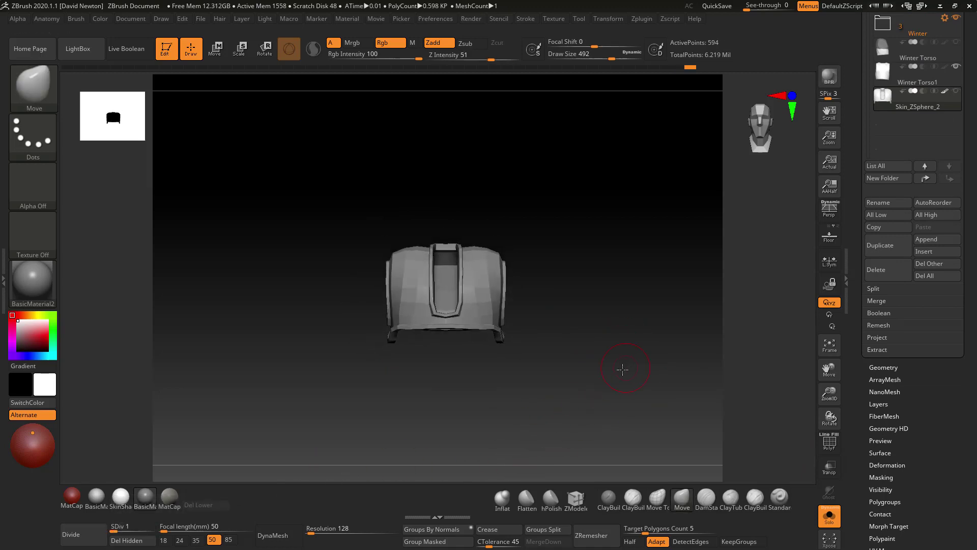
alt+drag(592, 325, 636, 302)
click(839, 451)
click(839, 451)
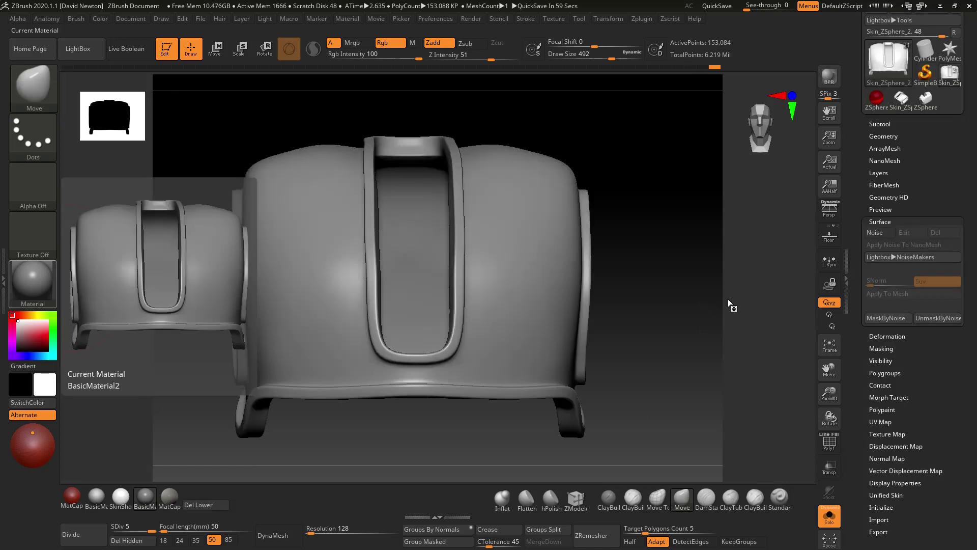
Open NoiseMaker for the garment's surface noise and choose the Snakeskin pattern as its NoisePlug.
drag(728, 300, 765, 305)
click(883, 237)
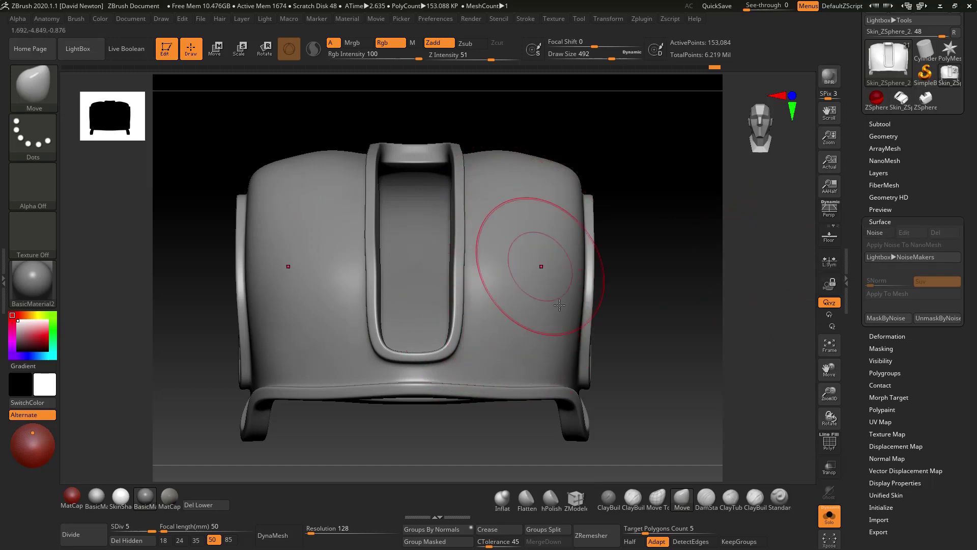
click(876, 233)
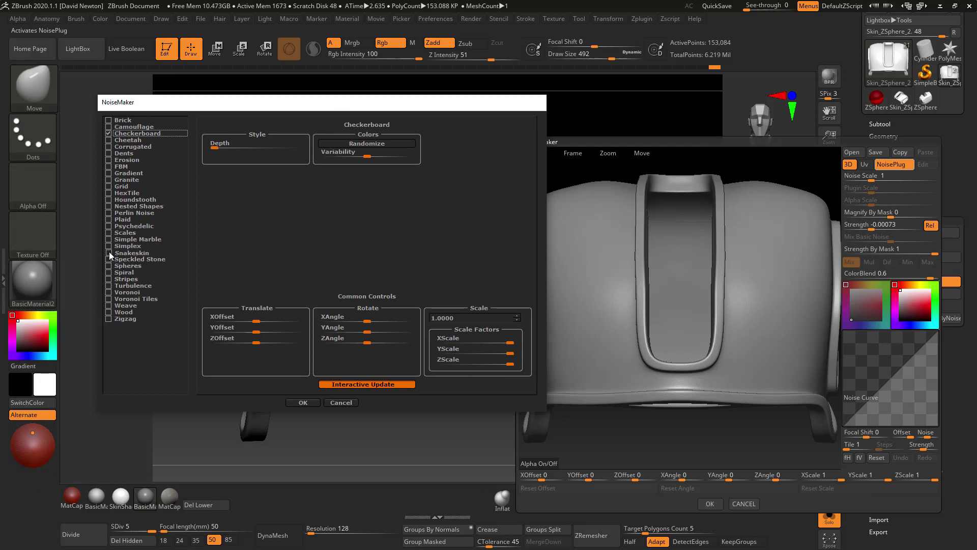
click(109, 252)
click(298, 402)
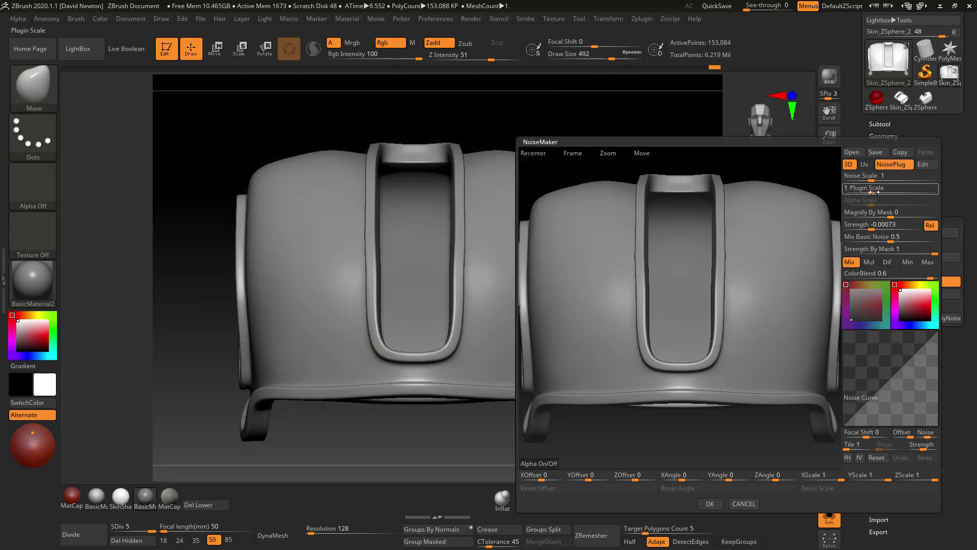
Set the Snakeskin noise to plugin scale 0.0919, strength -0.1594 and Mix Basic Noise 0.
drag(870, 191, 857, 192)
drag(864, 227, 854, 228)
drag(861, 191, 861, 191)
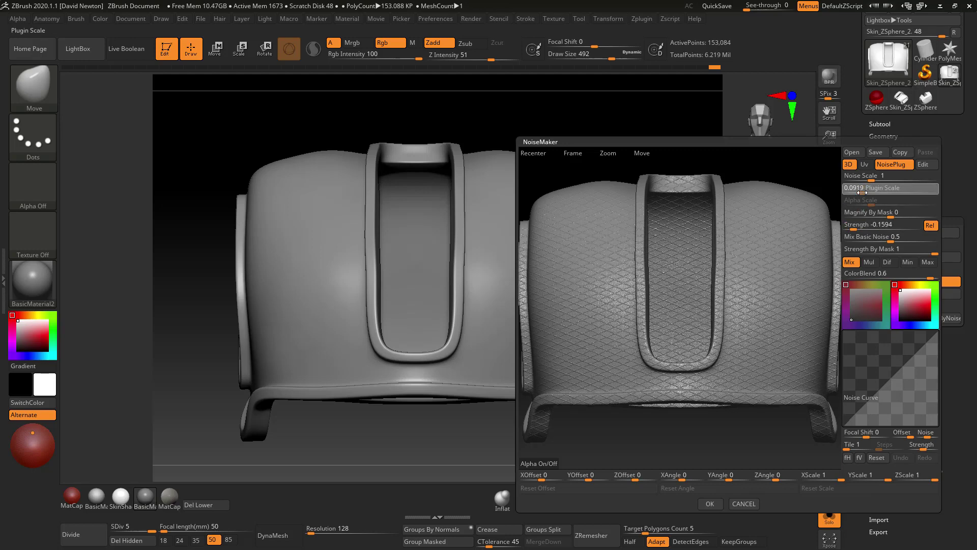
click(861, 191)
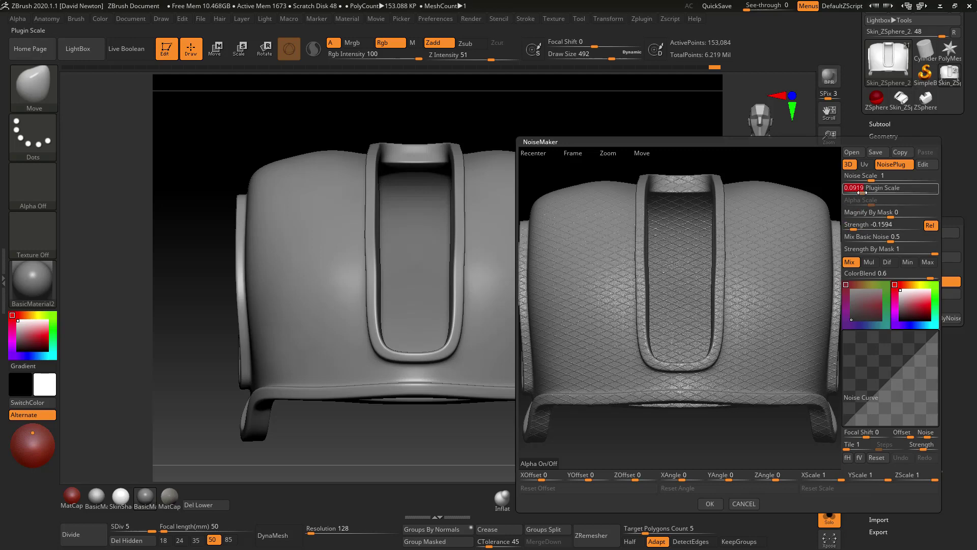
click(849, 237)
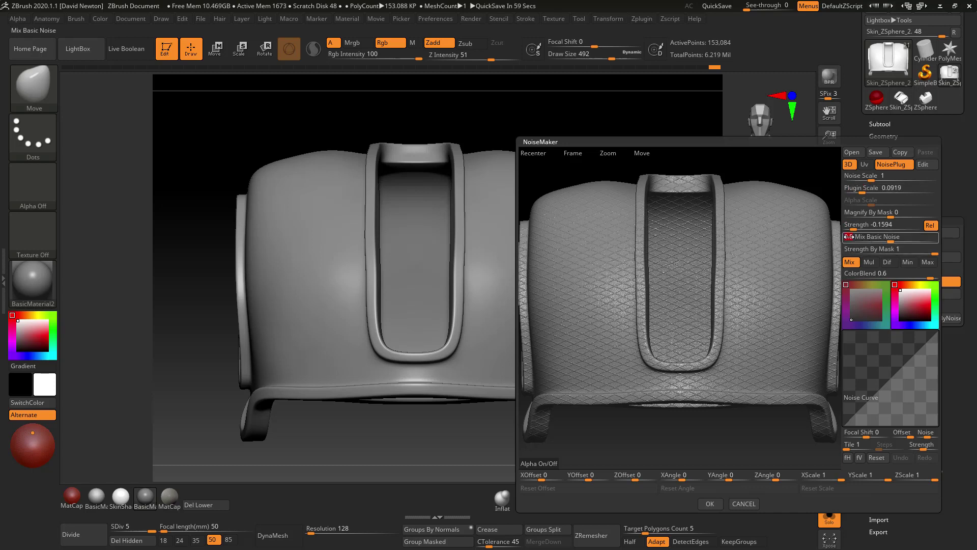
drag(848, 237, 829, 237)
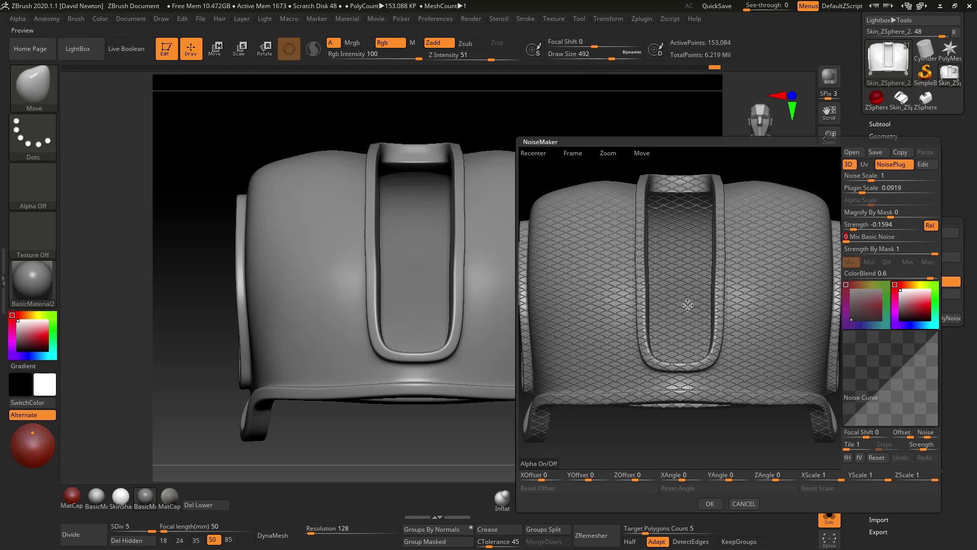
Disable the NoisePlug, use the noise in 3D mode and reduce its strength to -0.0162.
click(893, 166)
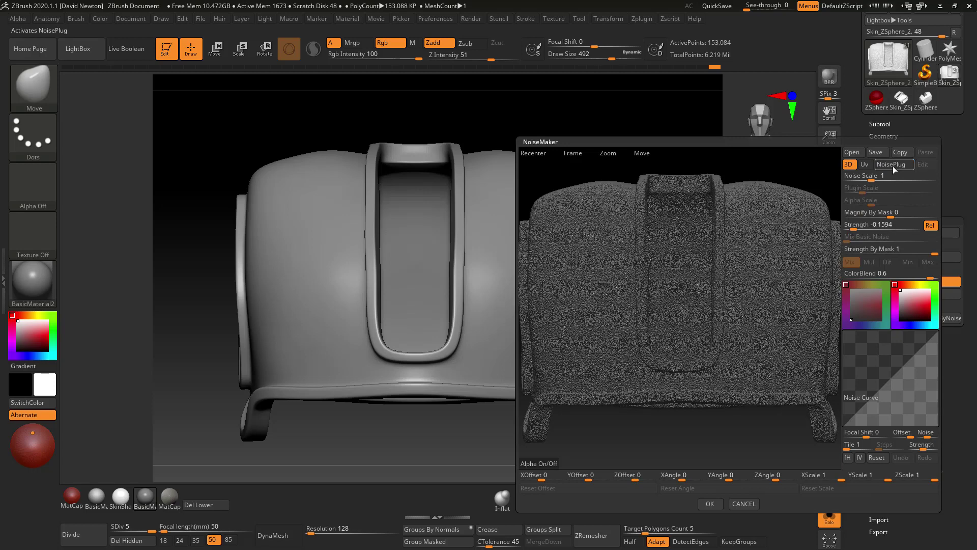
click(864, 166)
click(849, 164)
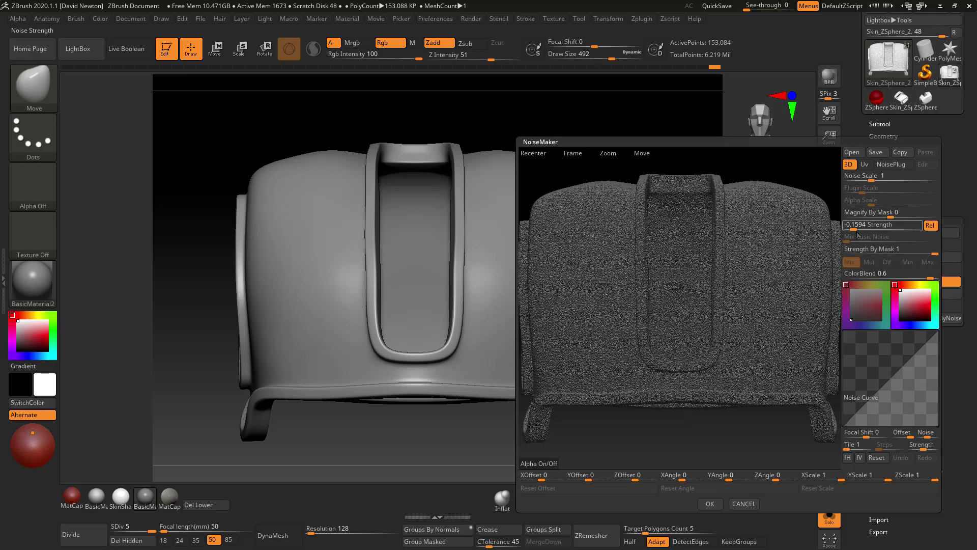
drag(854, 229, 863, 228)
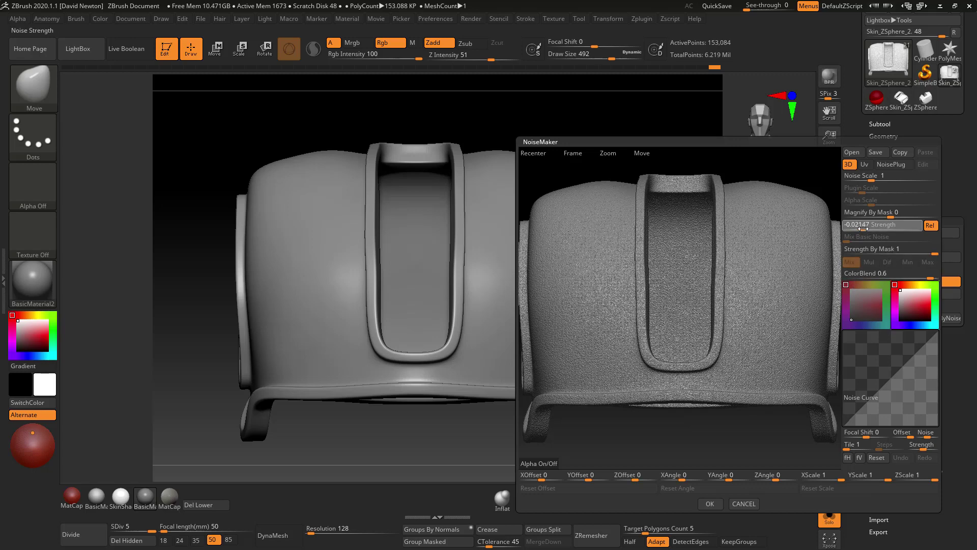
Load grid.psd from the Desktop as the alpha for the surface noise.
click(543, 463)
click(533, 218)
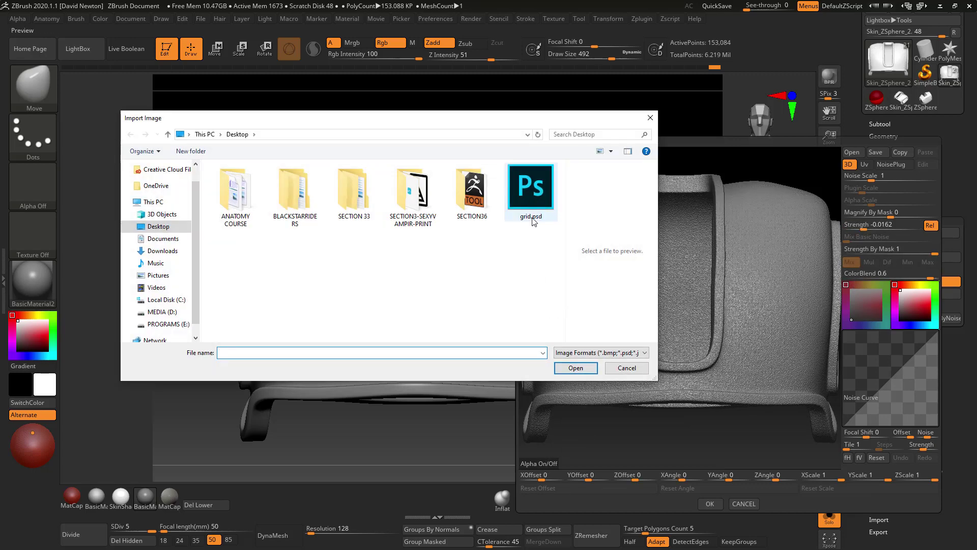
click(575, 368)
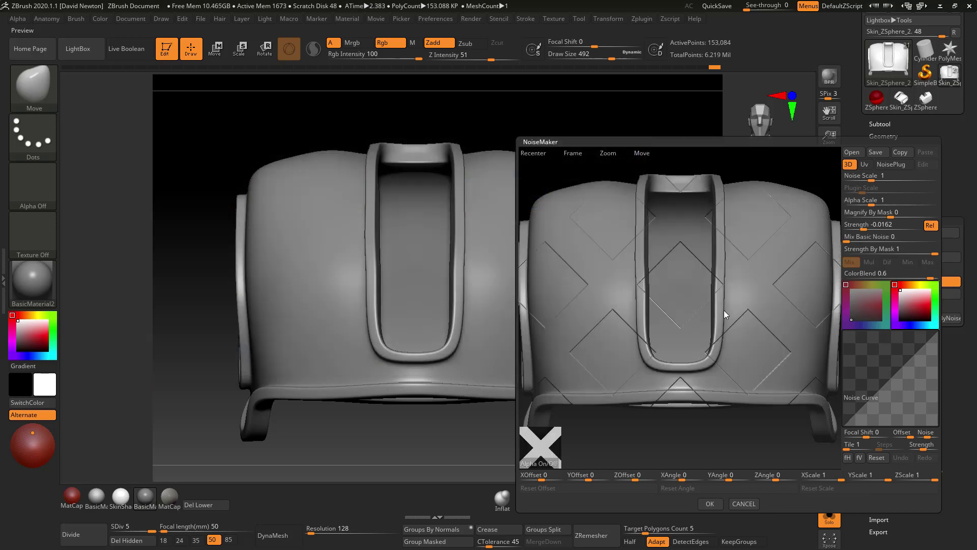
Set the noise's alpha scale to 0.14585, accept it and view the pattern on the garment from the side.
click(851, 201)
text(0.166)
key(Return)
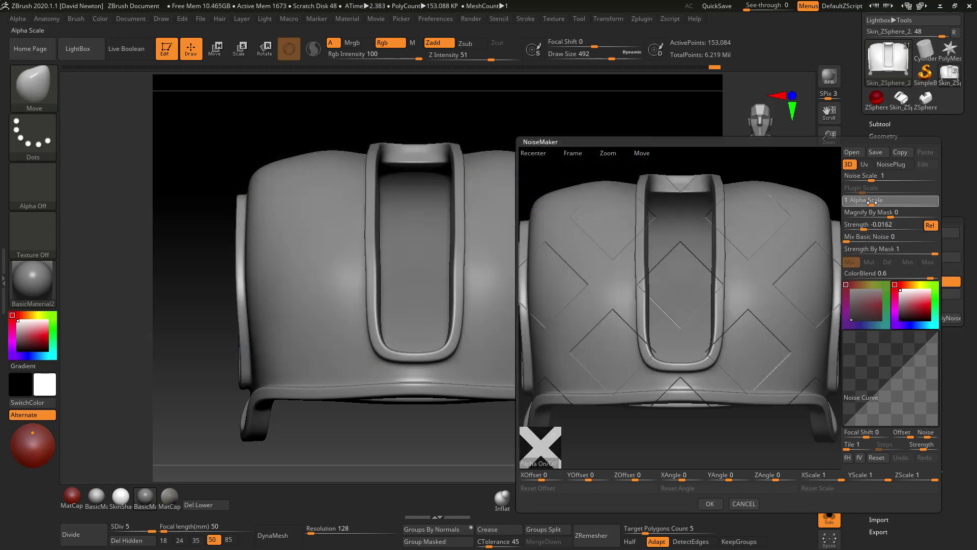
drag(861, 201, 859, 200)
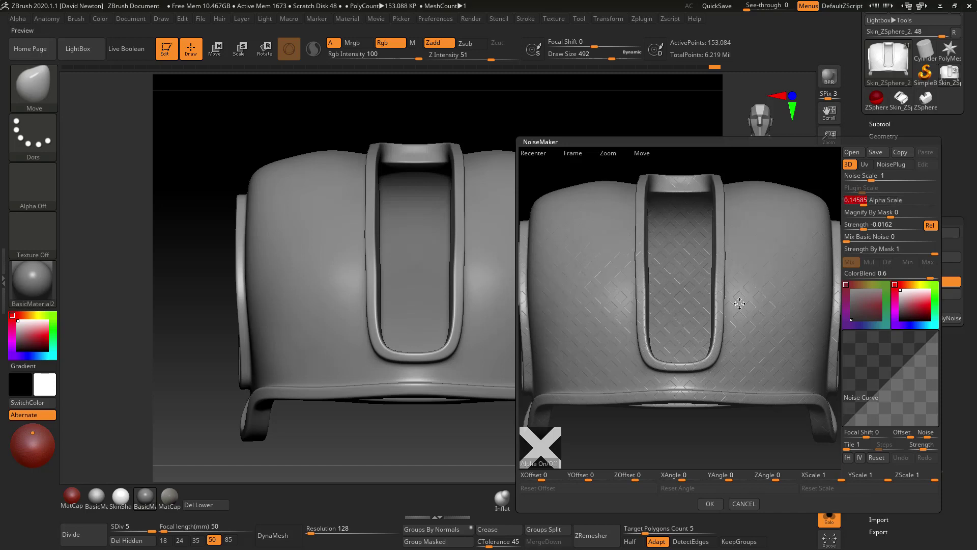
click(709, 503)
drag(701, 338, 756, 295)
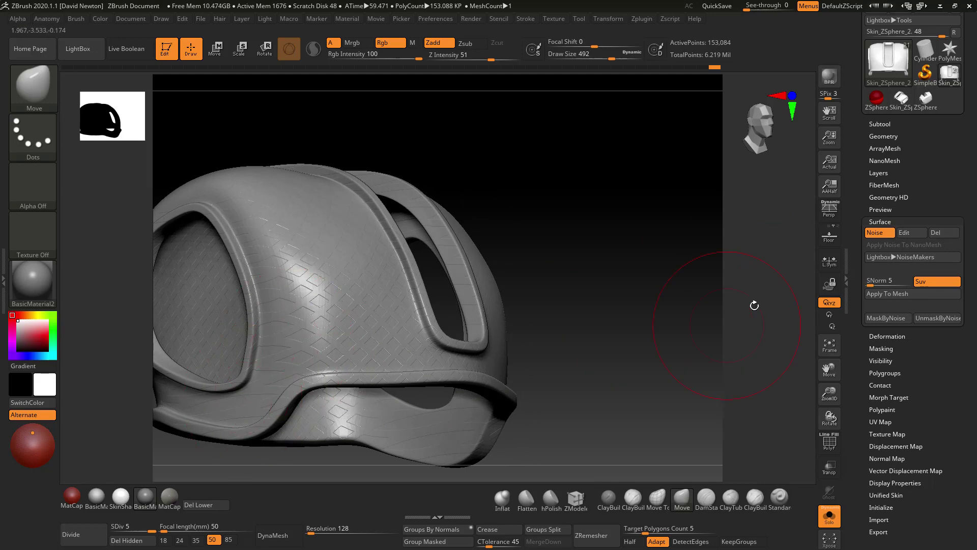
Edit the surface noise to use UV mode with strength -0.1594 and alpha scale 0.01027, and accept it.
click(904, 232)
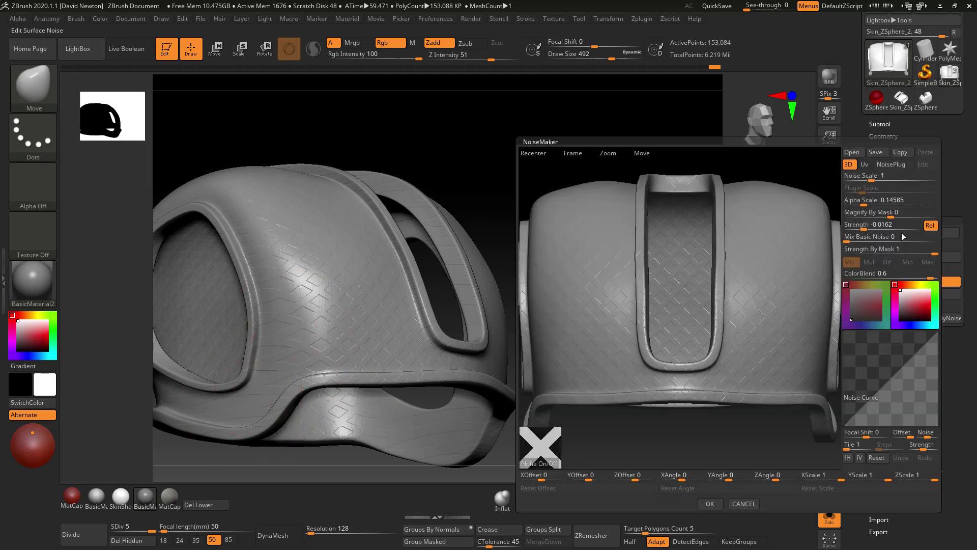
click(864, 164)
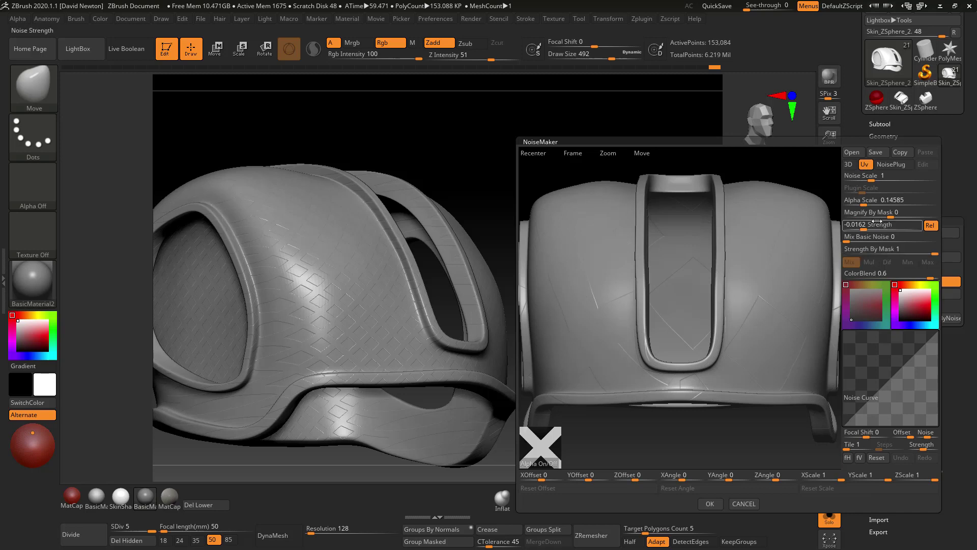
click(862, 200)
drag(863, 202, 863, 229)
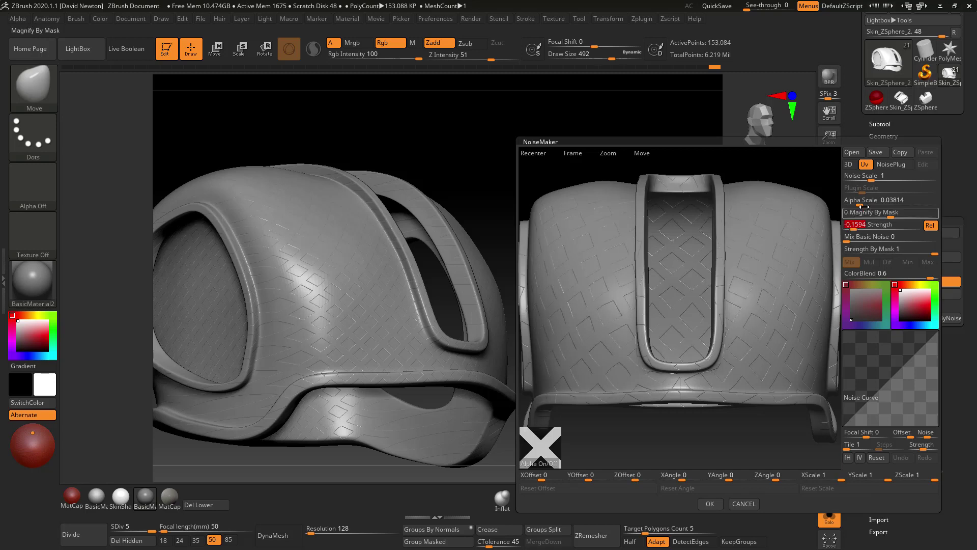
drag(857, 202, 857, 203)
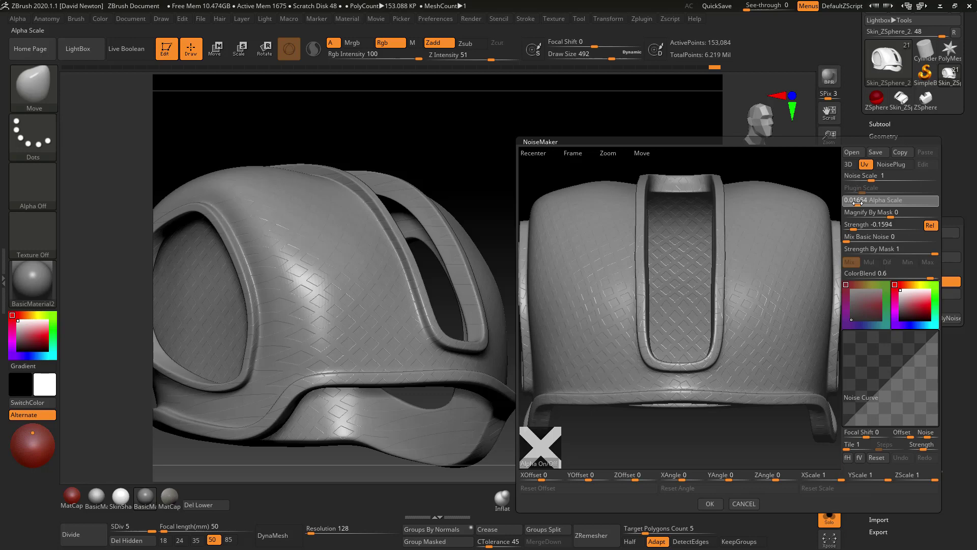
drag(855, 203, 857, 202)
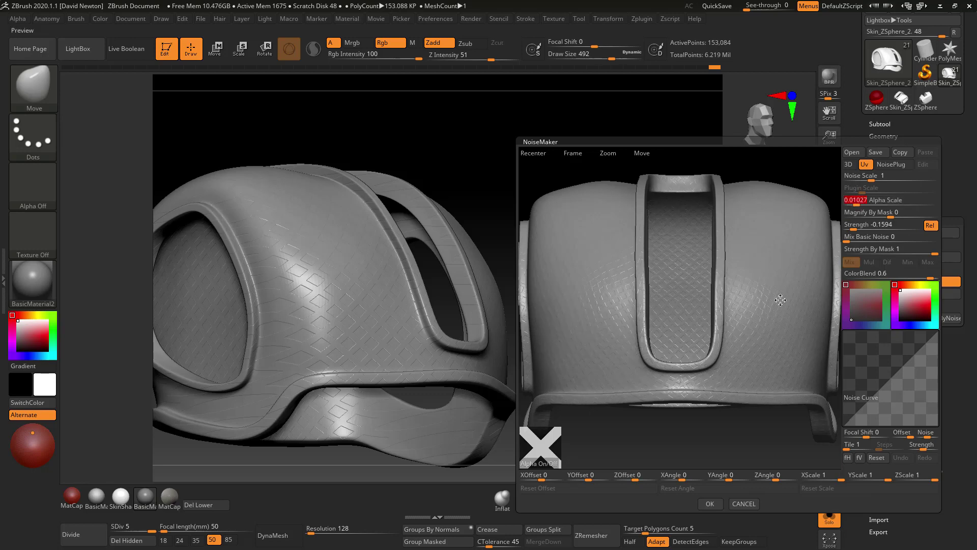
click(713, 504)
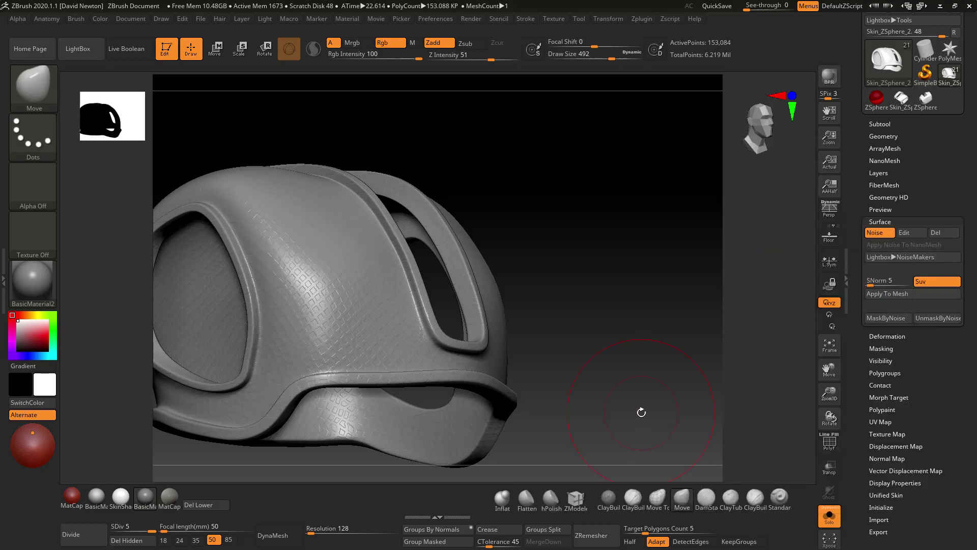
Try masking the garment by its surface noise at the current subdivision level.
drag(621, 373, 704, 331)
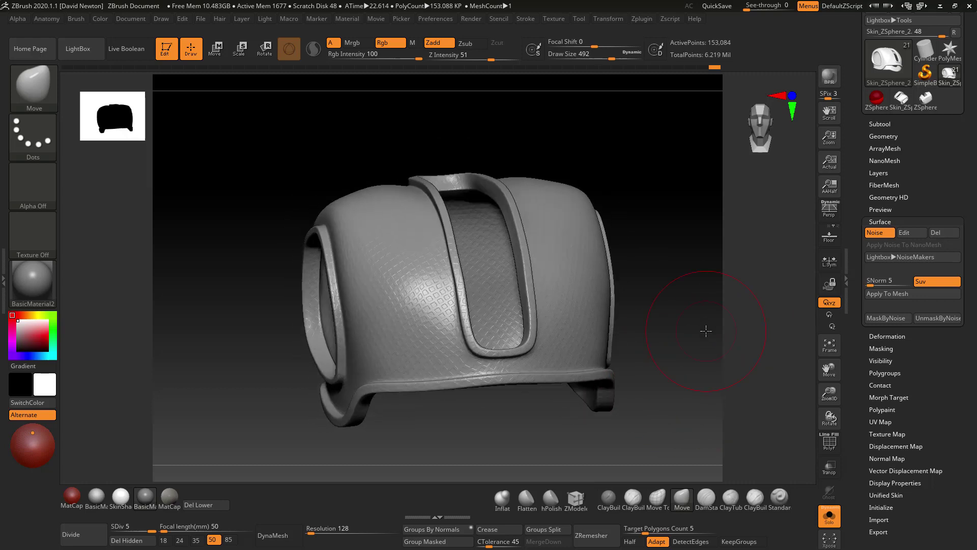
click(883, 319)
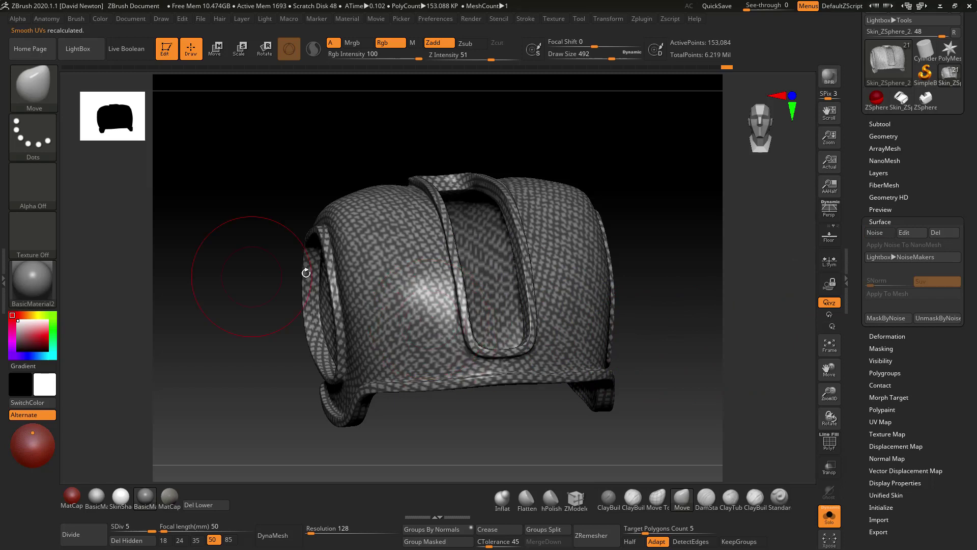
key(ctrl+z)
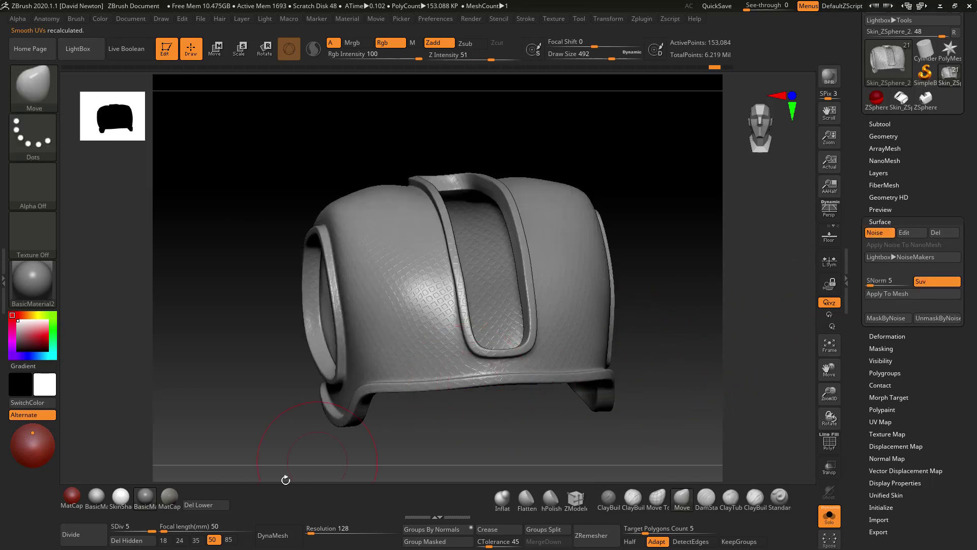
Subdivide the garment twice to level 7 and mask it by its surface noise.
click(87, 538)
click(87, 538)
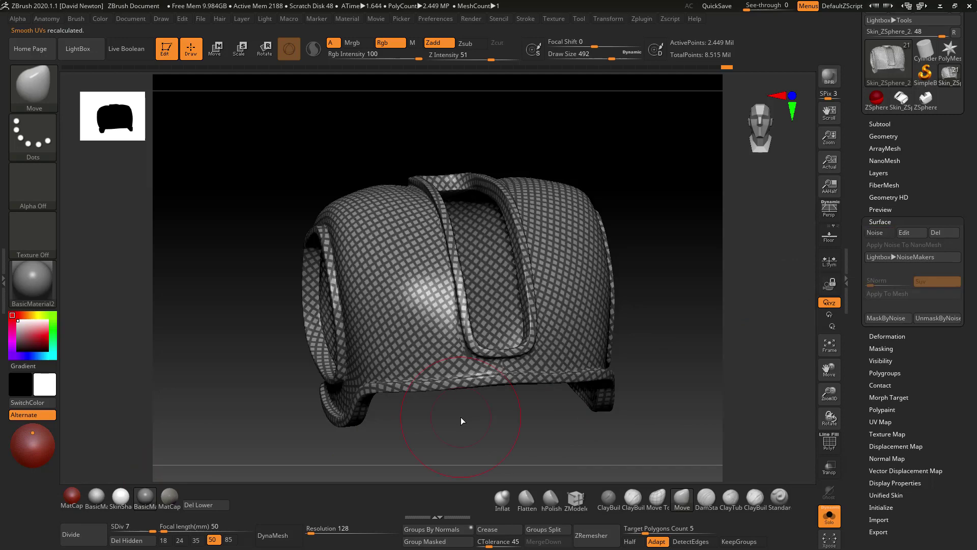
drag(728, 344, 758, 344)
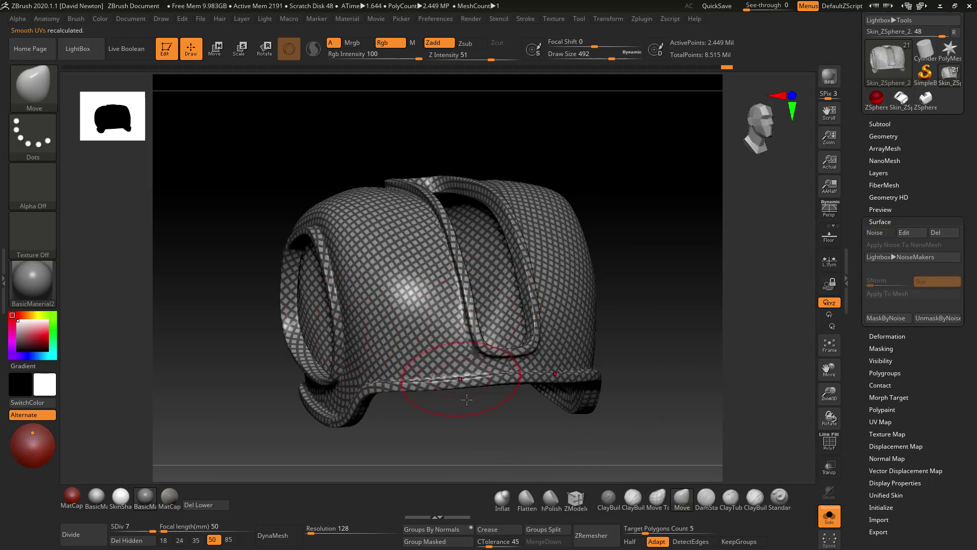
Isolate everything except the outer panels, mask the trim and lining completely, and show the whole garment again.
key(ctrl+shift)
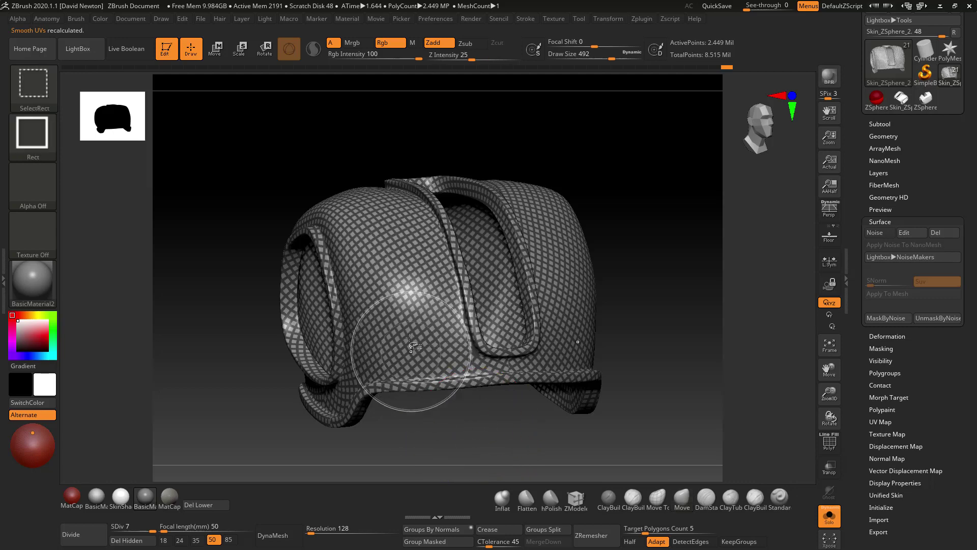
ctrl+shift+click(405, 323)
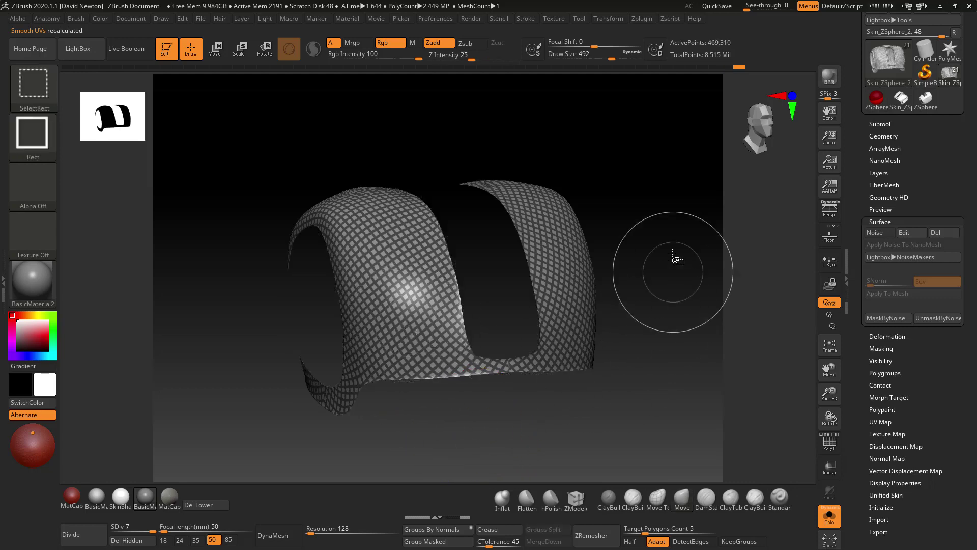
ctrl+shift+drag(656, 214, 684, 285)
mouse_move(671, 131)
ctrl+mouse_down()
mouse_move(483, 377)
mouse_move(230, 474)
ctrl+mouse_up()
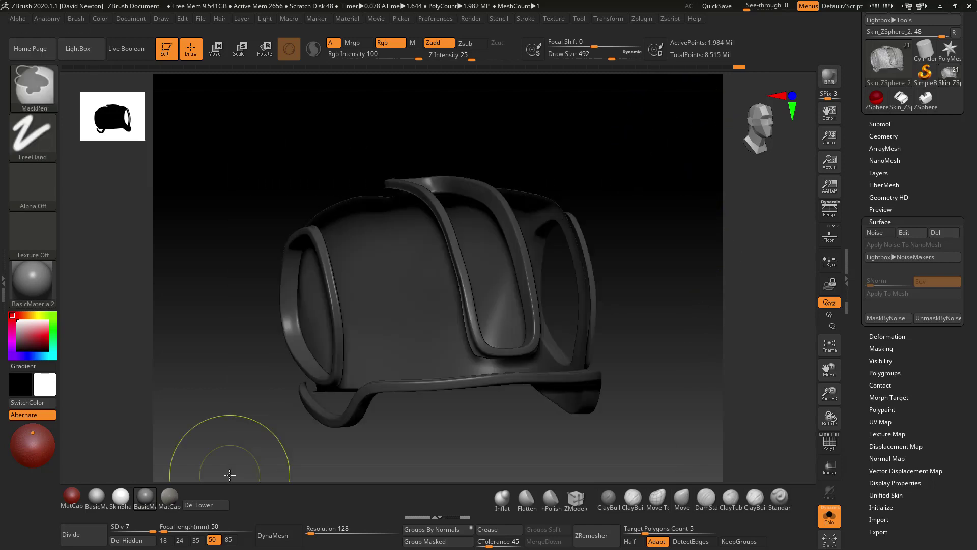
ctrl+shift+click(706, 268)
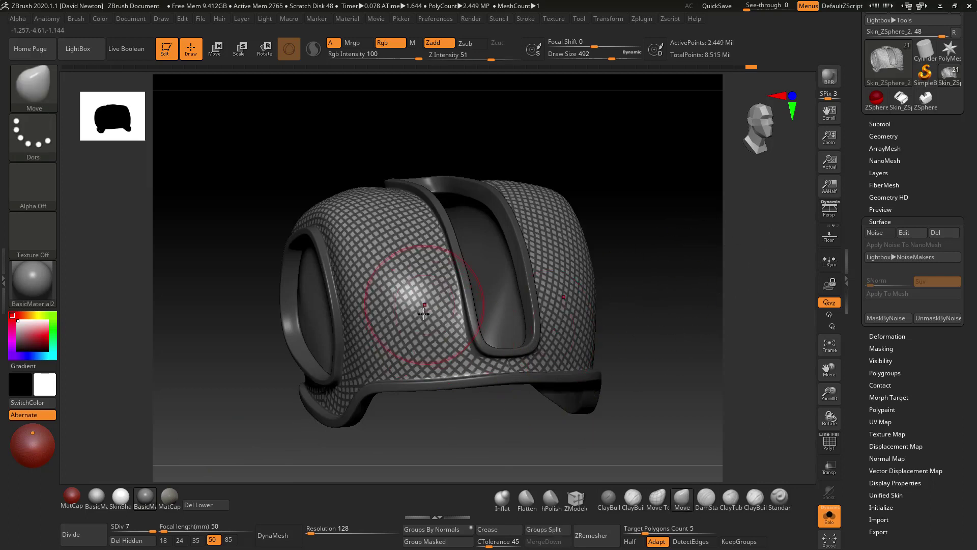
Invert the noise mask and completely mask the trim and lining again with the outer panels hidden, restoring full visibility.
key(ctrl)
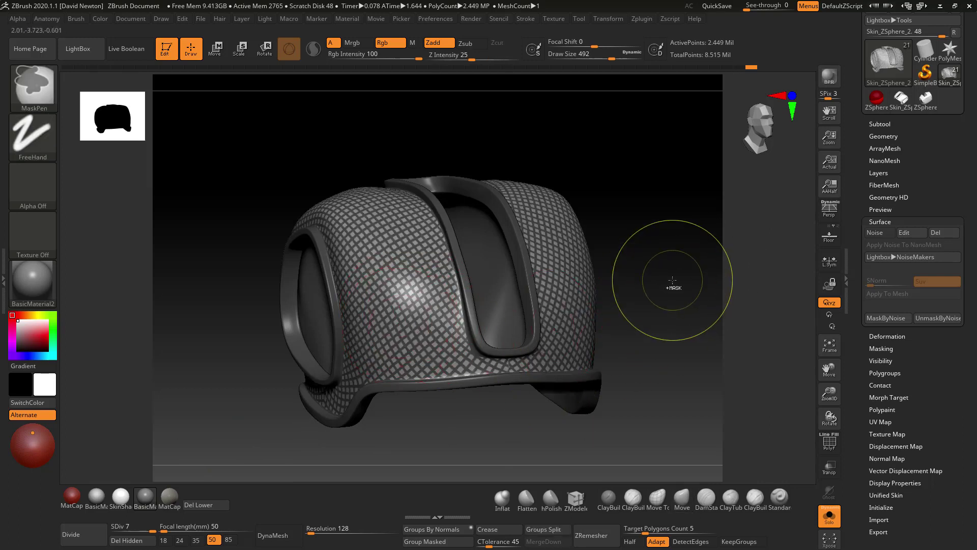
ctrl+click(670, 349)
key(ctrl+shift)
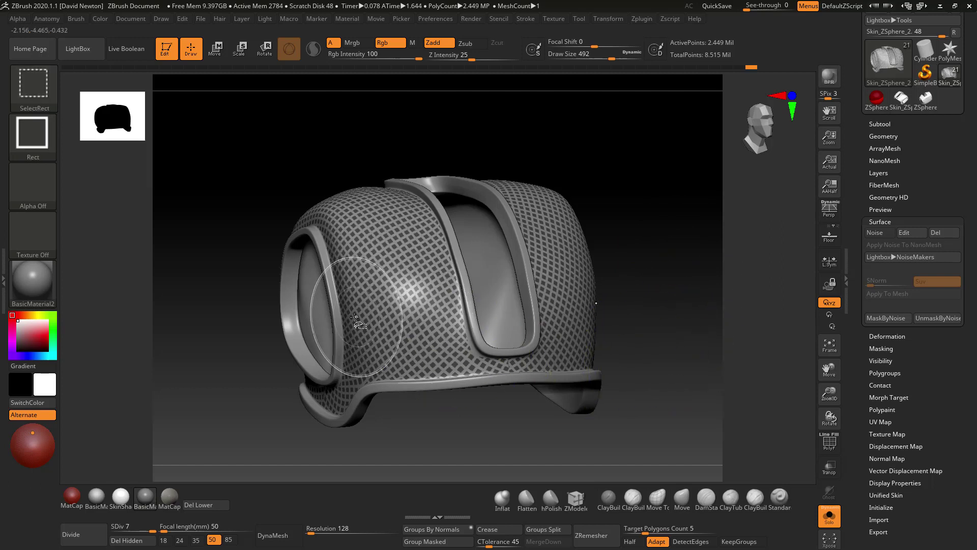
ctrl+shift+click(336, 329)
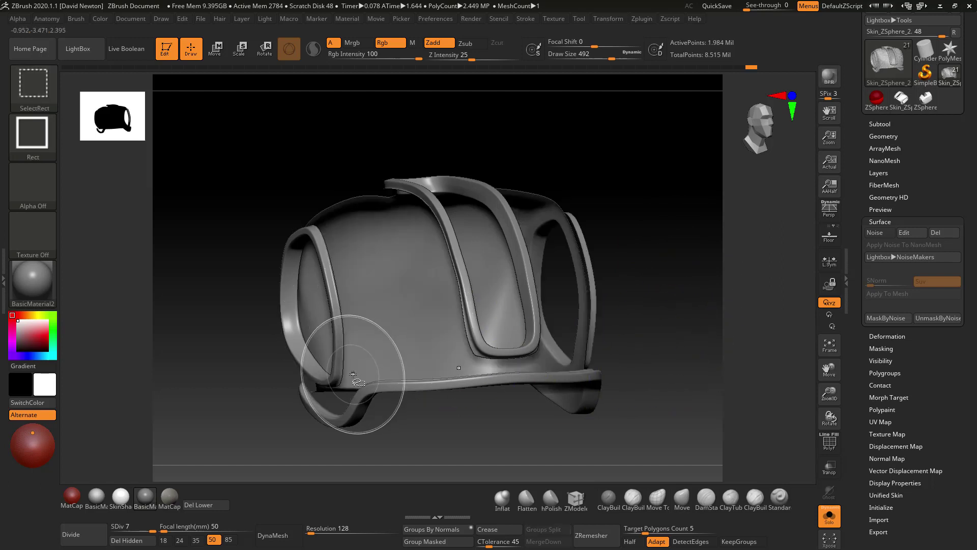
ctrl+drag(219, 163, 698, 463)
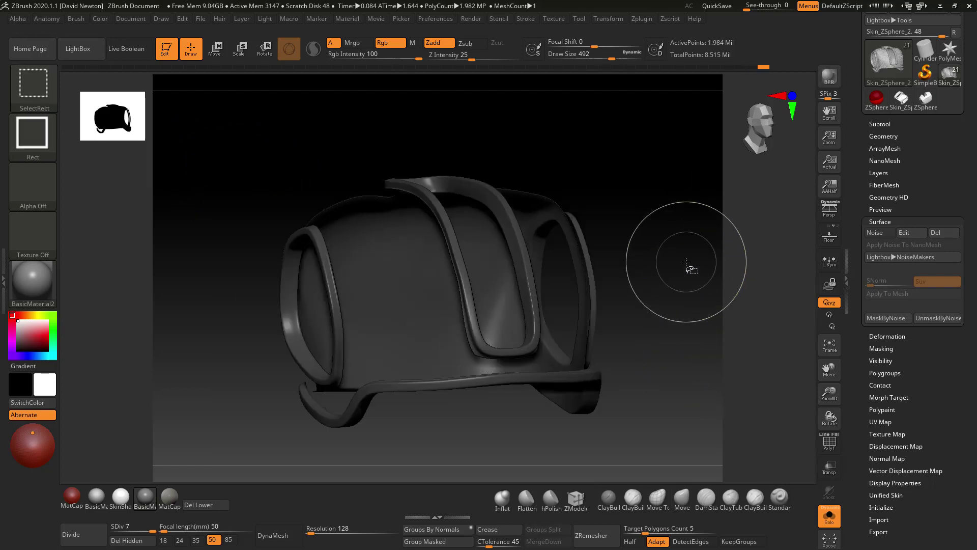
ctrl+shift+click(686, 262)
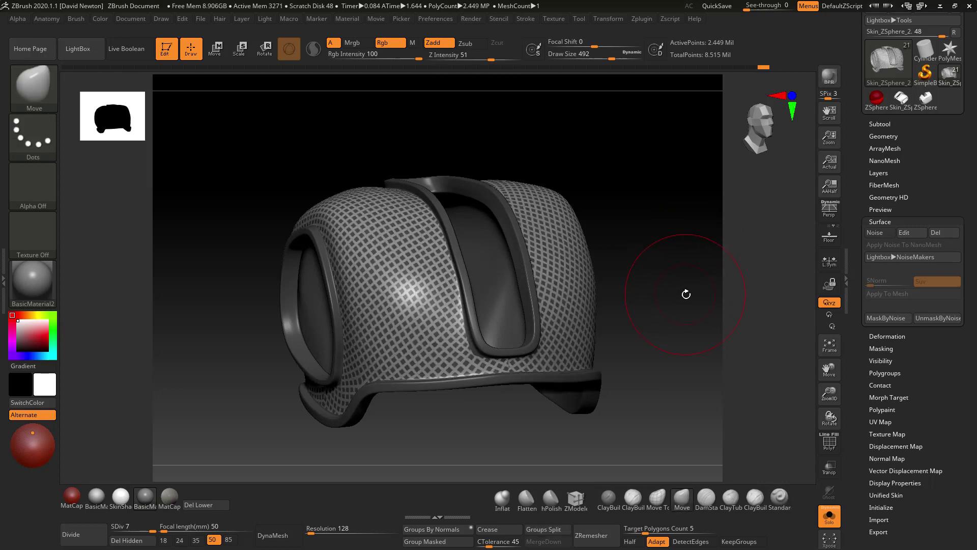
Invert the grid mask back and forth to compare both versions from a closer view.
ctrl+right_drag(687, 293, 689, 237)
ctrl+click(689, 236)
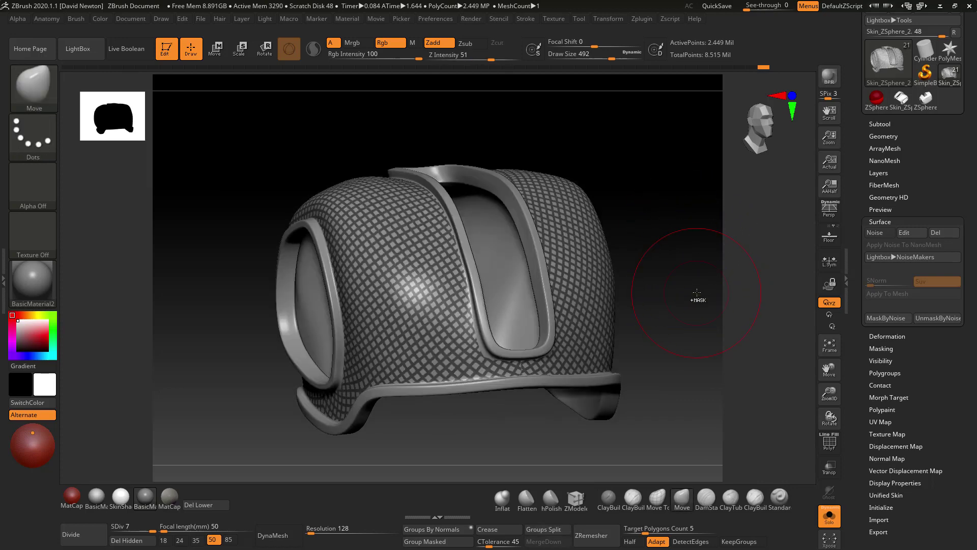
drag(701, 299, 617, 316)
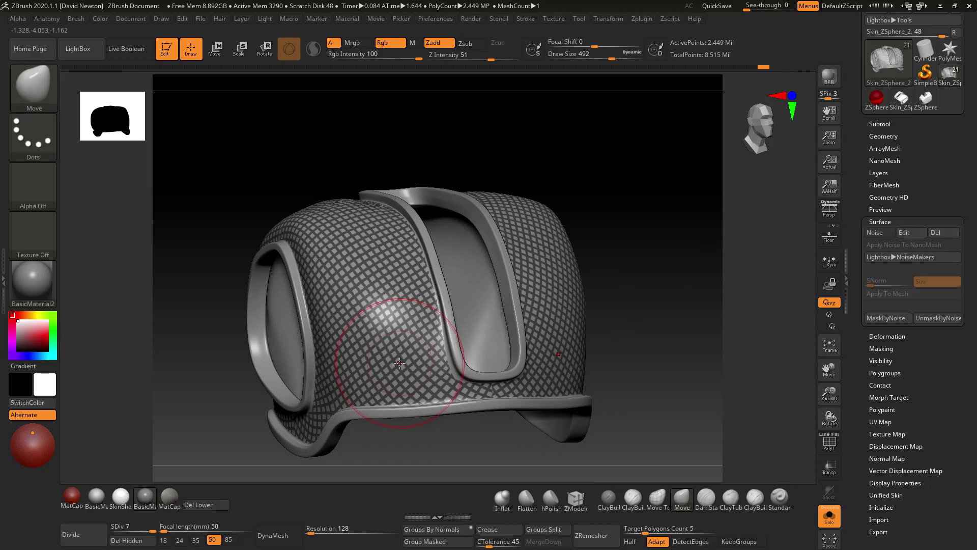
ctrl+click(668, 283)
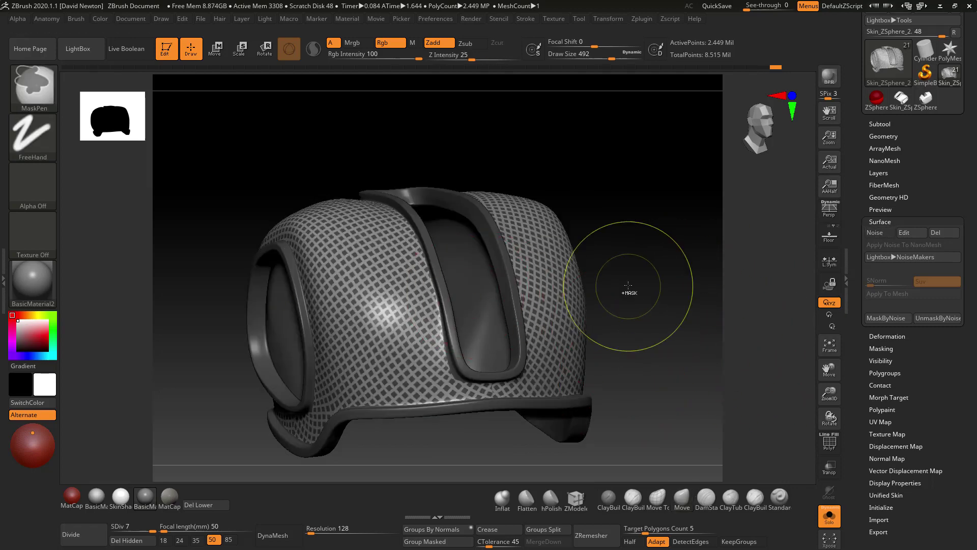
ctrl+click(682, 257)
ctrl+click(679, 262)
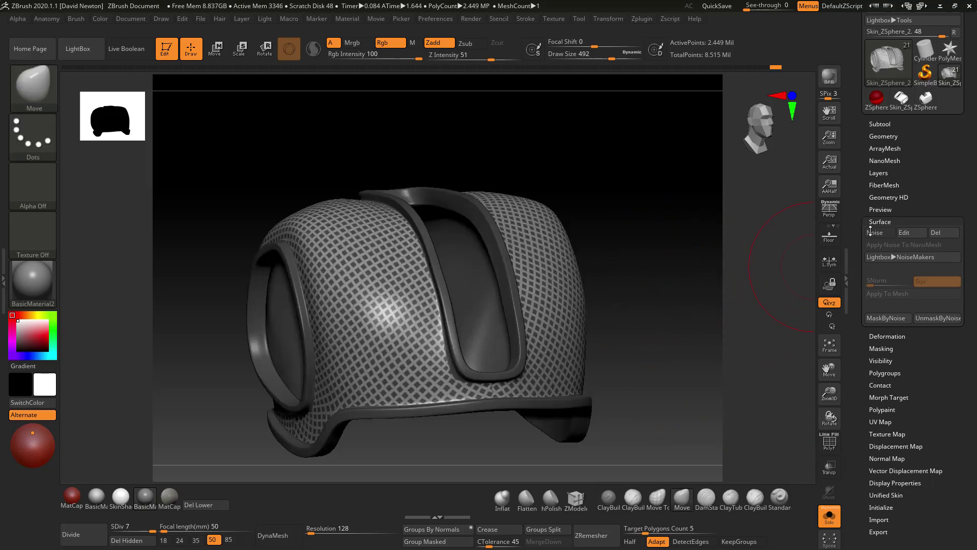
Try the Inflate deformation on the unmasked squares of the garment's outer panels.
click(891, 335)
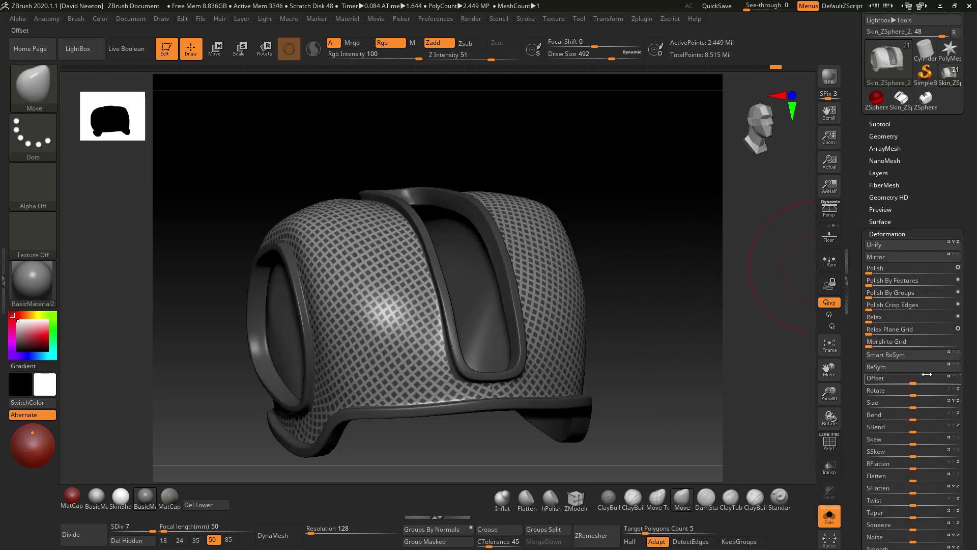
scroll(972, 382, down, 5)
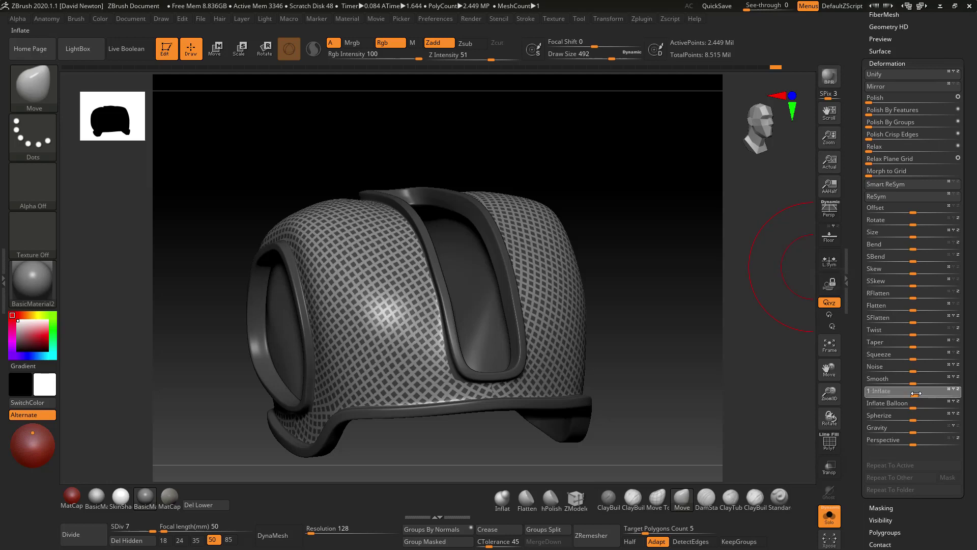
drag(916, 392, 904, 390)
Invert the mask and preview extracting the grid as a new subtool with thickness 0.02.
key(ctrl)
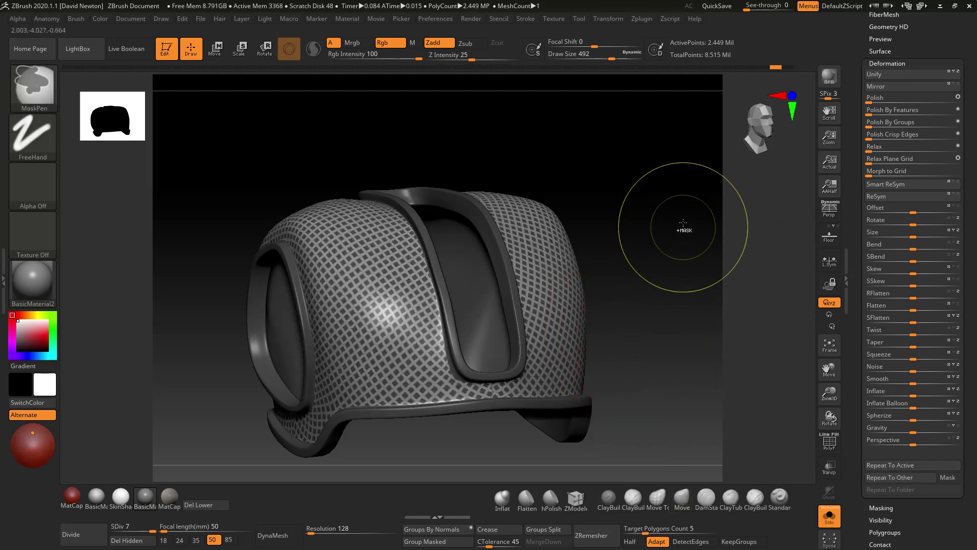
ctrl+click(649, 196)
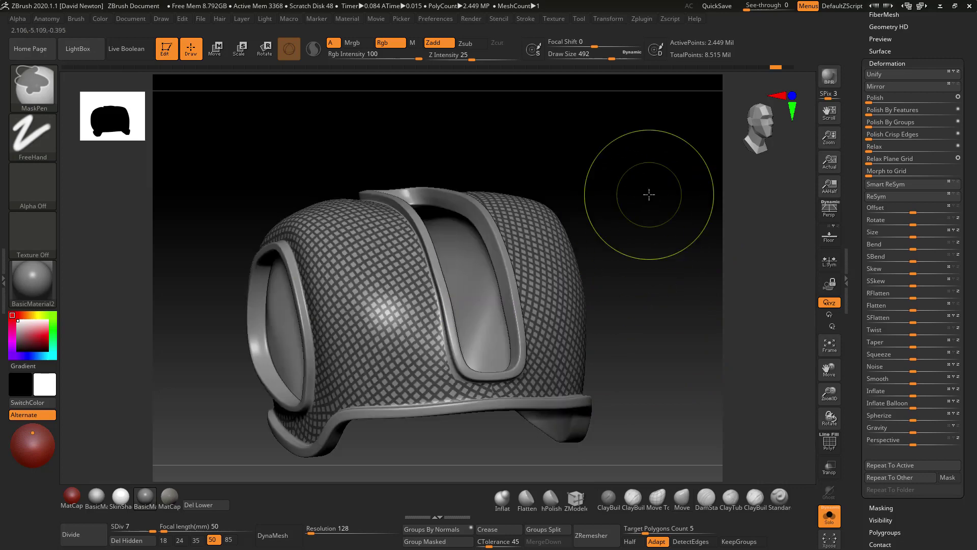
scroll(884, 154, up, 5)
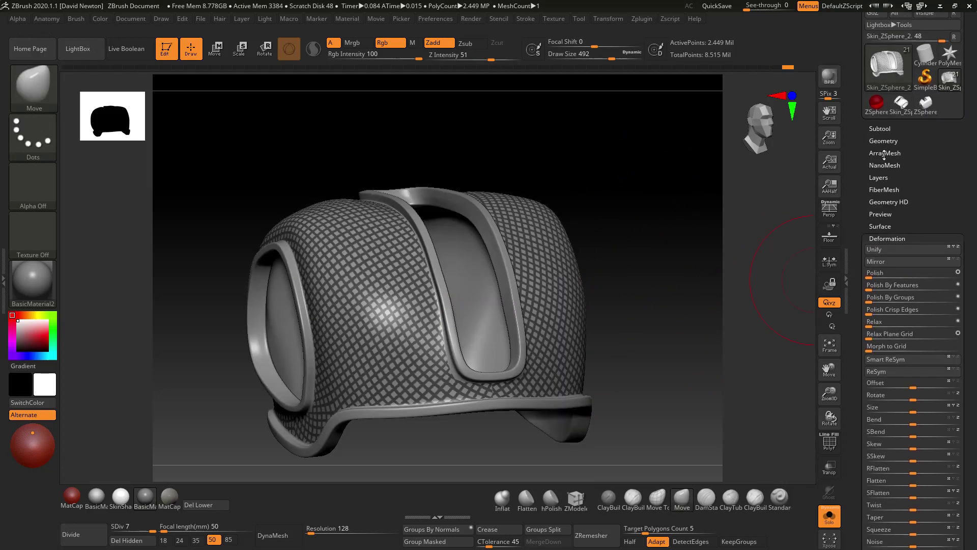
click(879, 128)
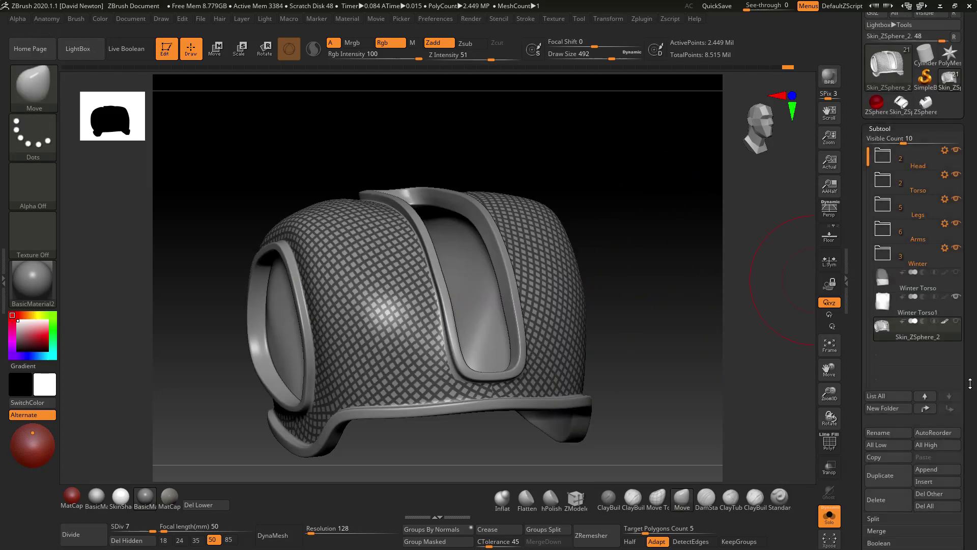
scroll(892, 260, down, 3)
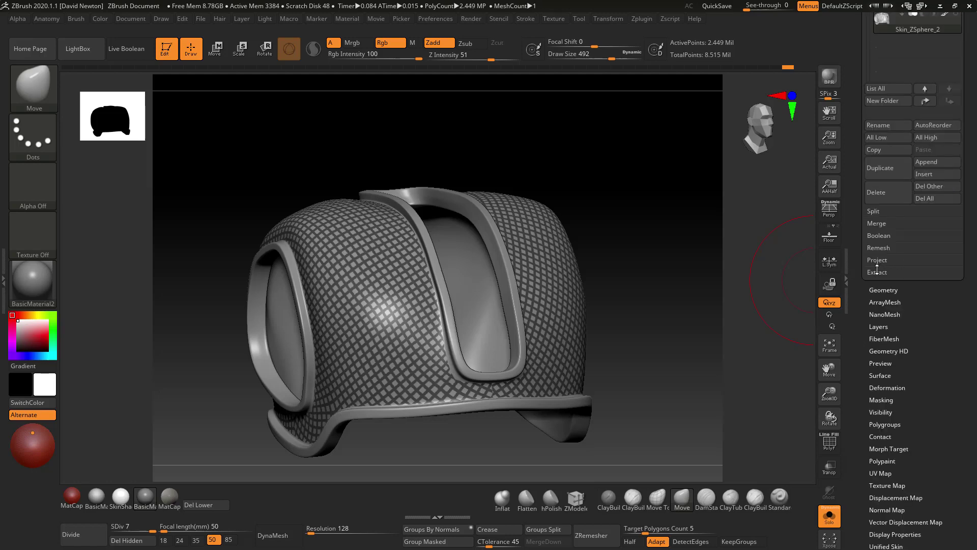
click(876, 271)
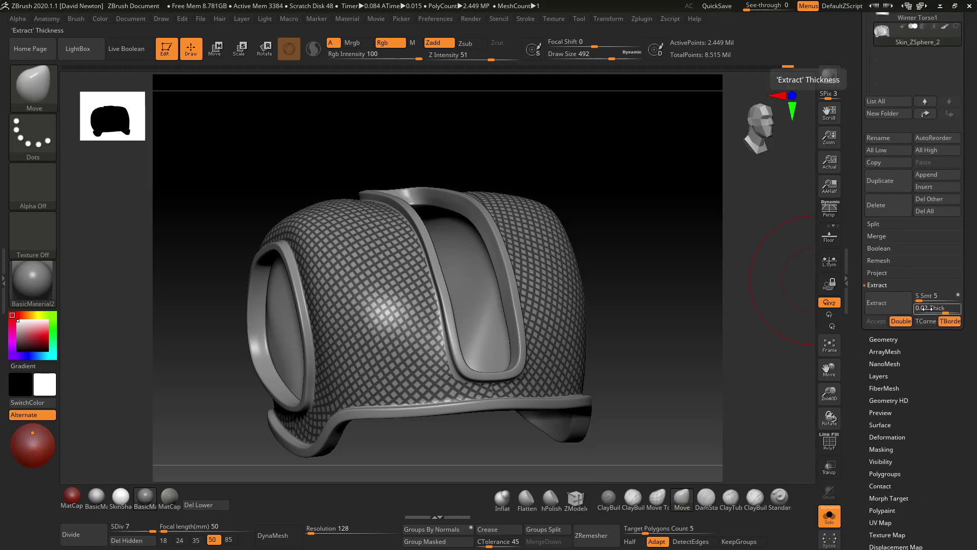
click(885, 305)
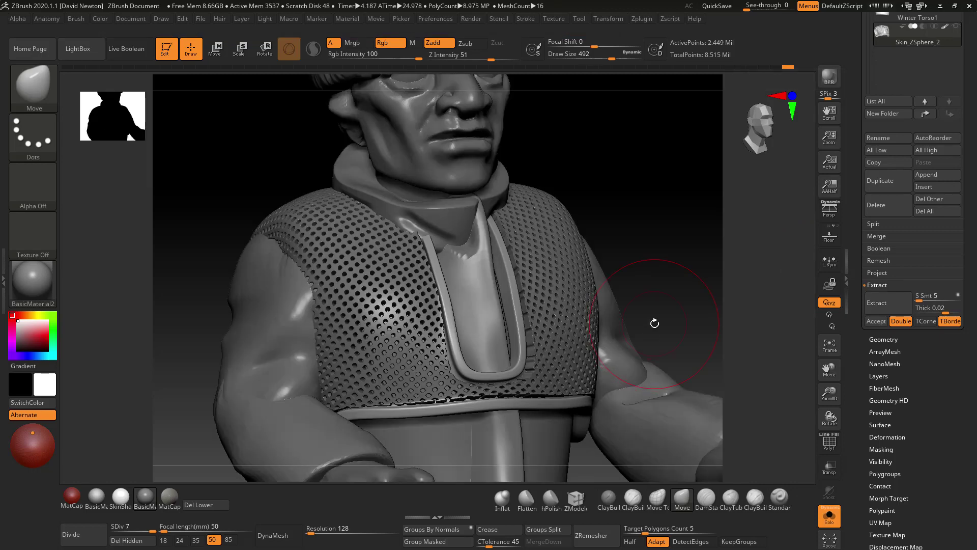
Set the extraction thickness to 0.01 and the surface smoothness to 2.
click(923, 308)
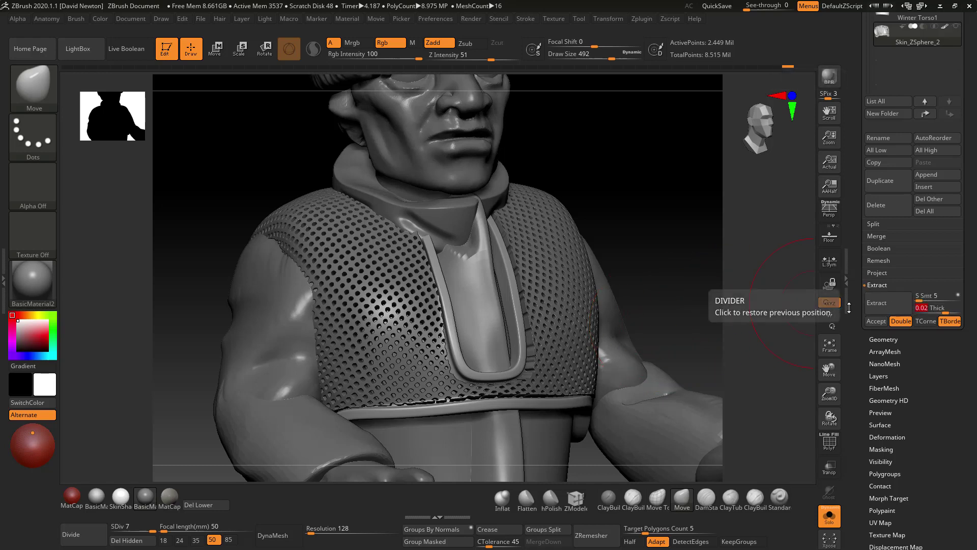
text(0)
key(Return)
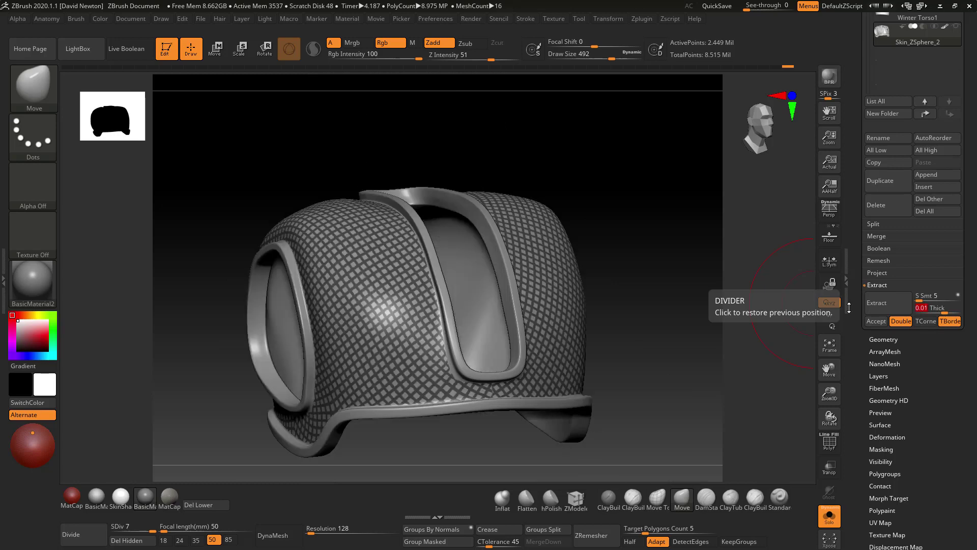
click(918, 301)
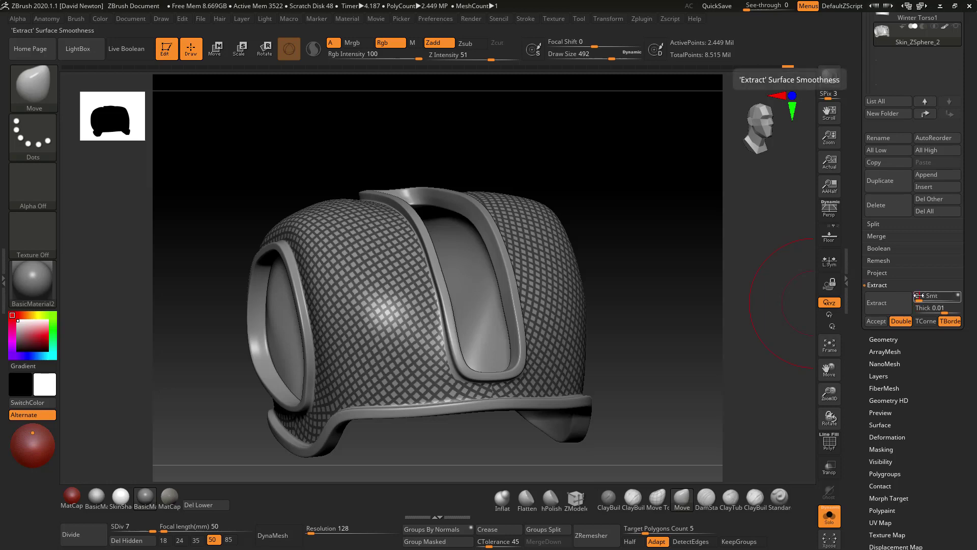
text(2)
key(Return)
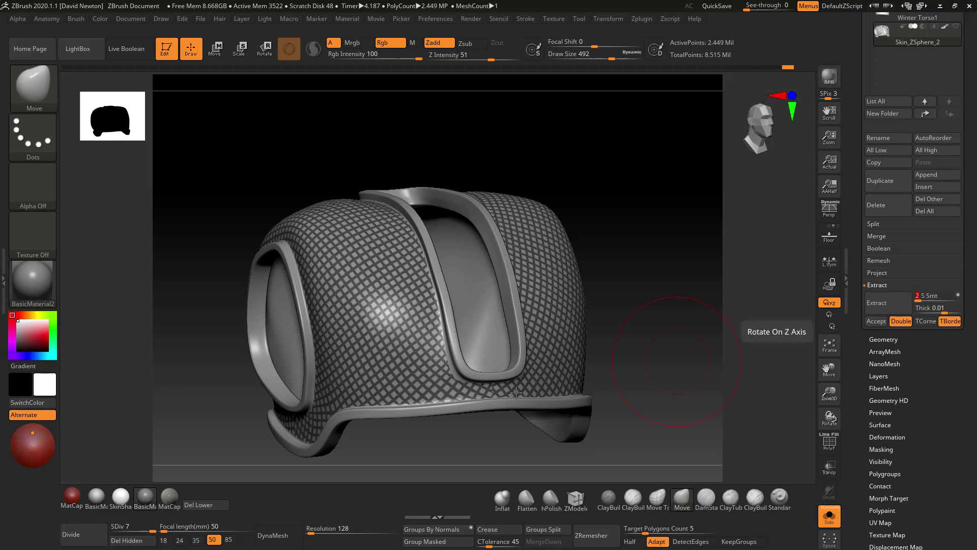
Undo the last mask change and blur the edges of the grid mask on the outer panels.
ctrl+right_drag(652, 329, 712, 454)
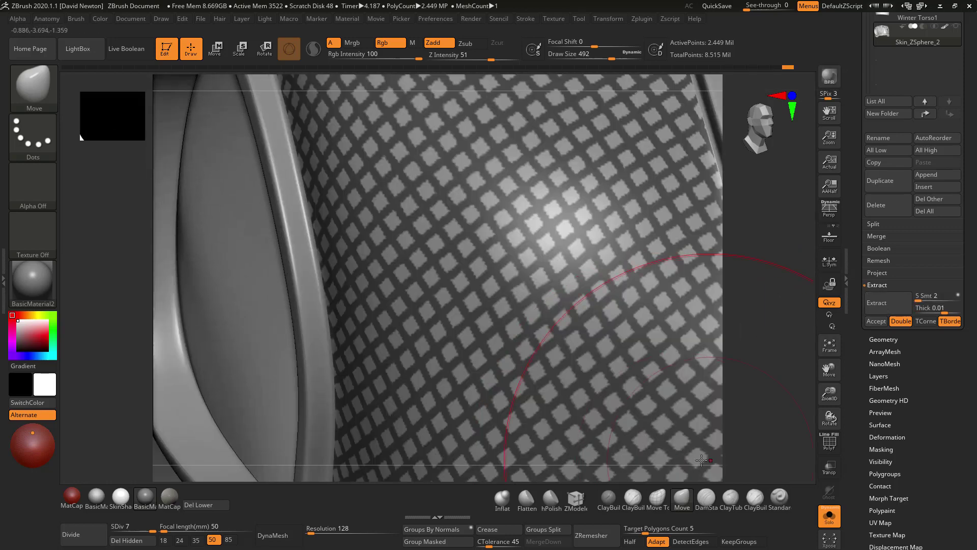
key(ctrl)
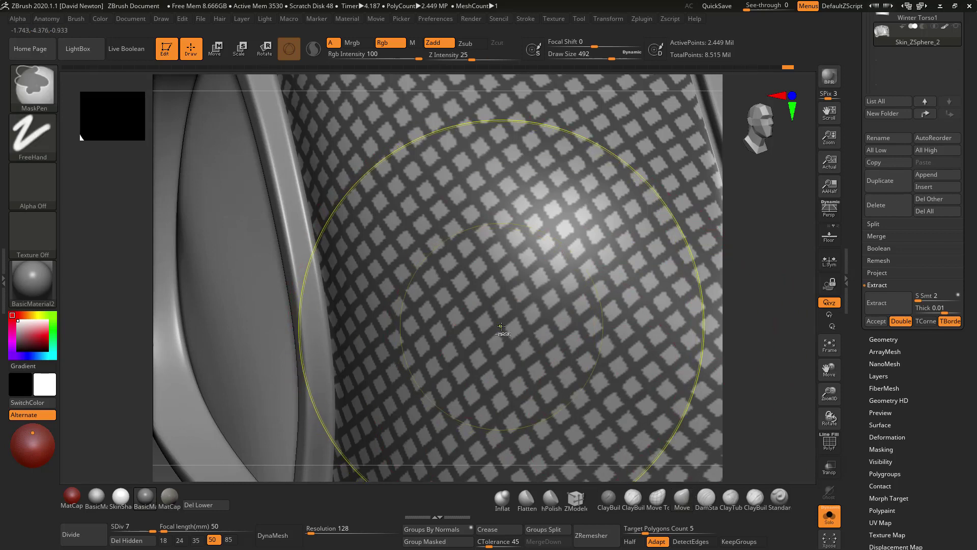
key(ctrl+z)
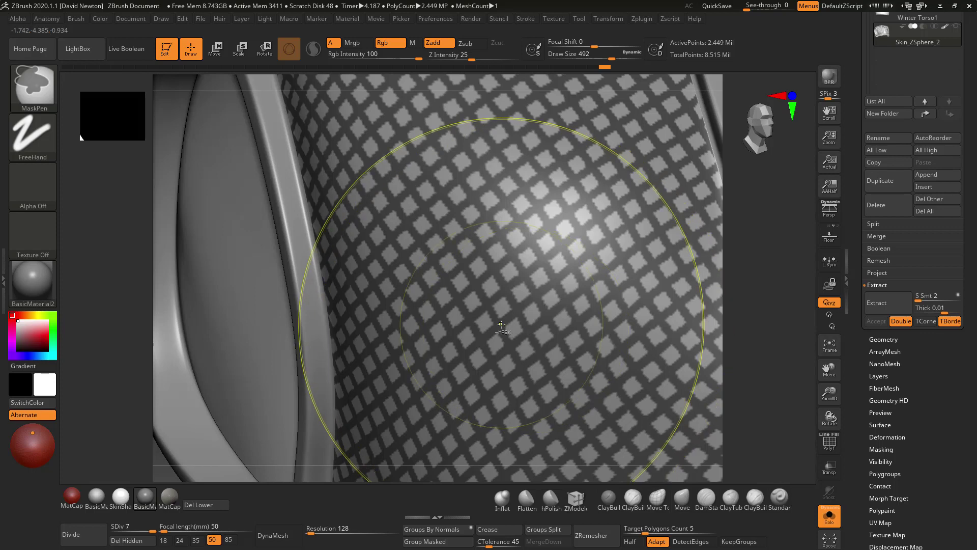
ctrl+click(501, 324)
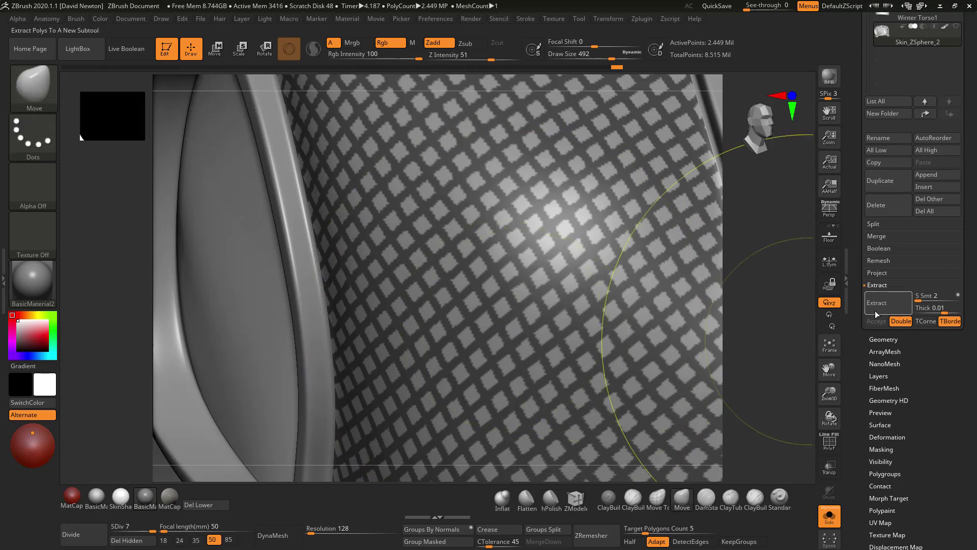
Extract the masked grid as a new subtool with thickness 0.005, accept it, and clear the extracted mesh's mask.
alt+drag(781, 340, 765, 329)
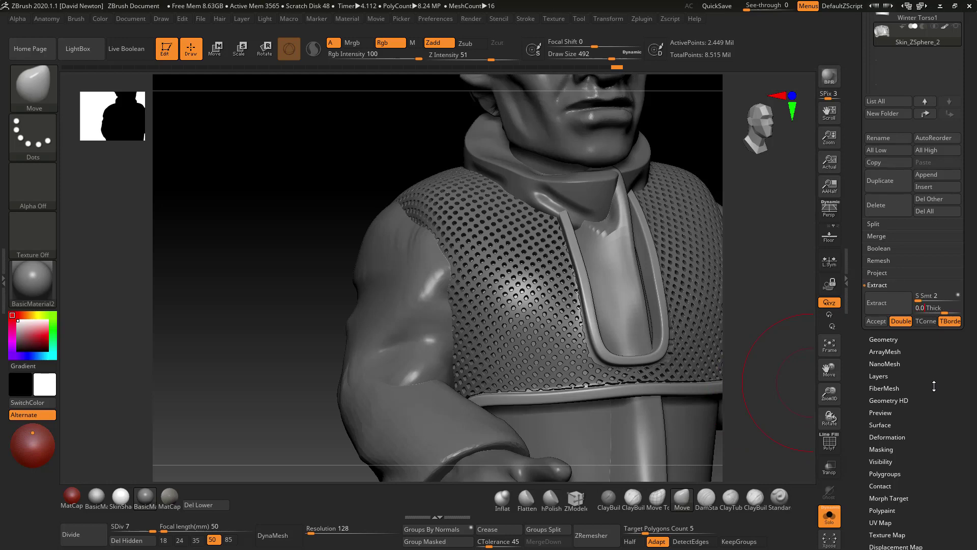
key(Return)
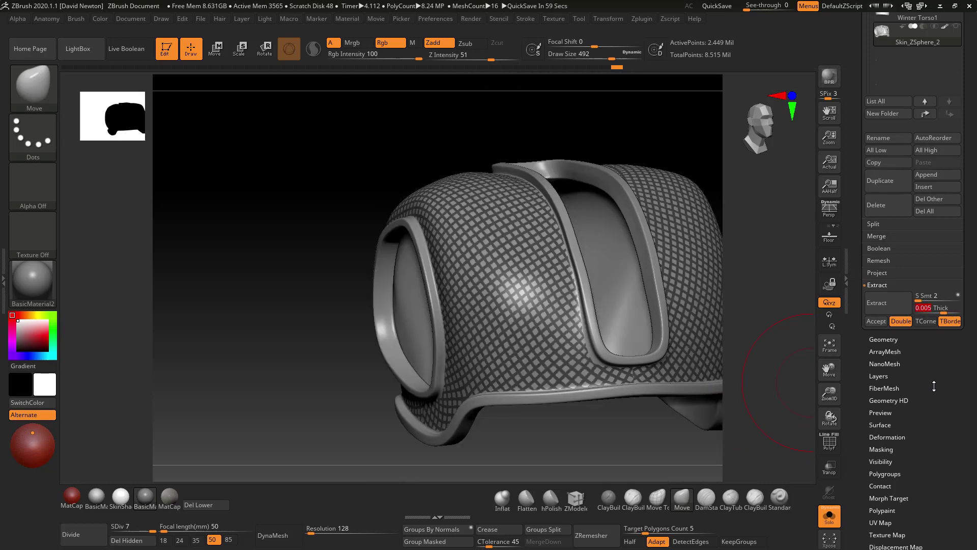
click(881, 307)
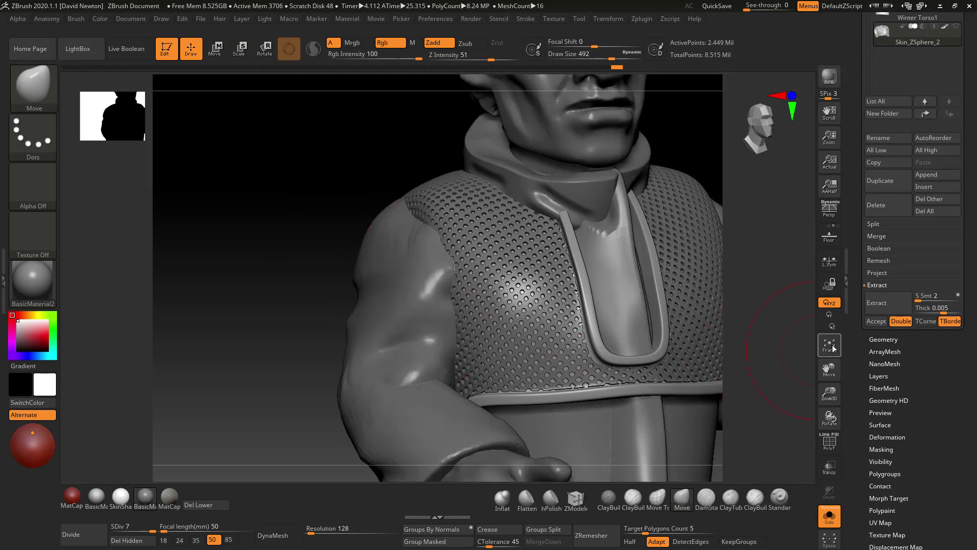
click(875, 321)
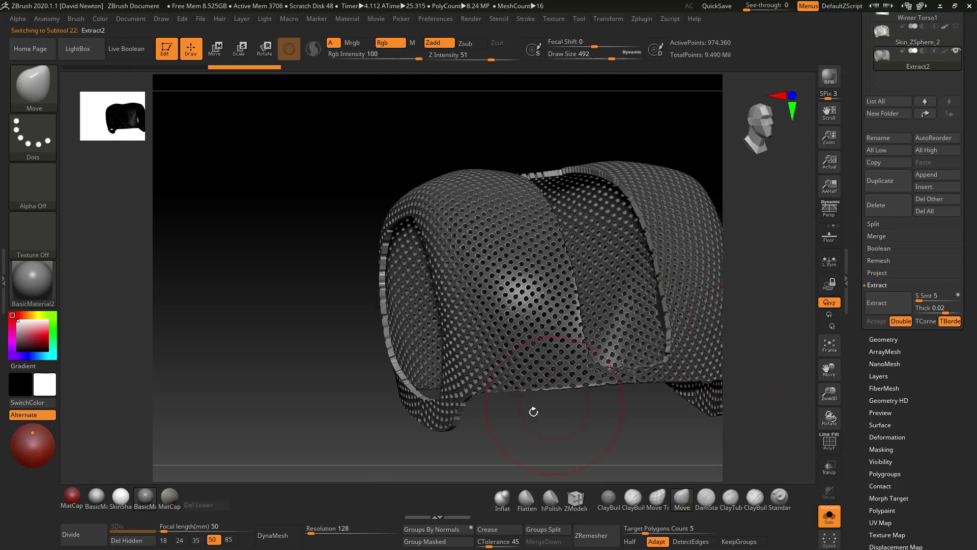
ctrl+drag(311, 345, 330, 412)
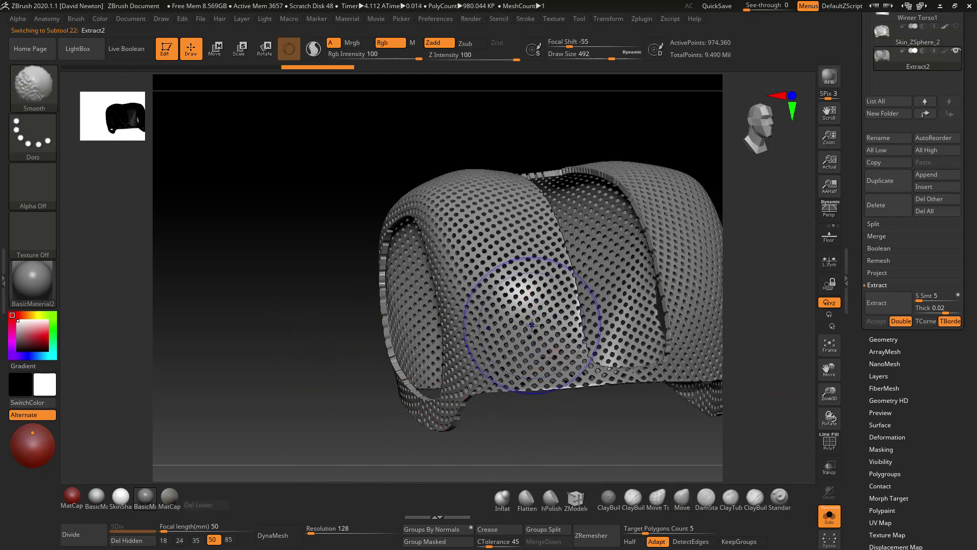
Try smoothing the front of the extracted grid mesh with the Smooth brush, then undo the stroke.
mouse_move(531, 326)
shift+mouse_down()
mouse_move(488, 254)
mouse_move(426, 203)
mouse_move(473, 381)
mouse_move(600, 367)
mouse_move(594, 270)
shift+mouse_up()
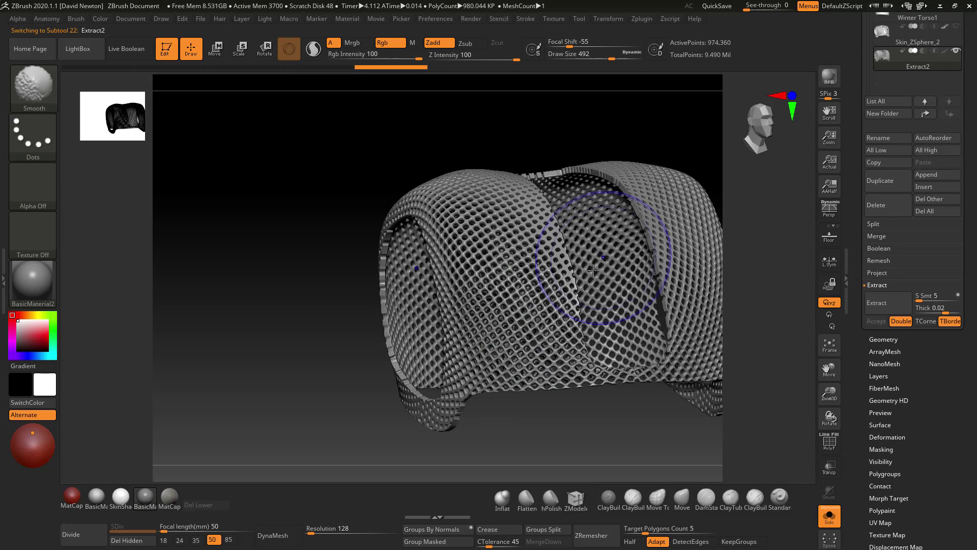
key(ctrl+z)
alt+drag(635, 441, 534, 423)
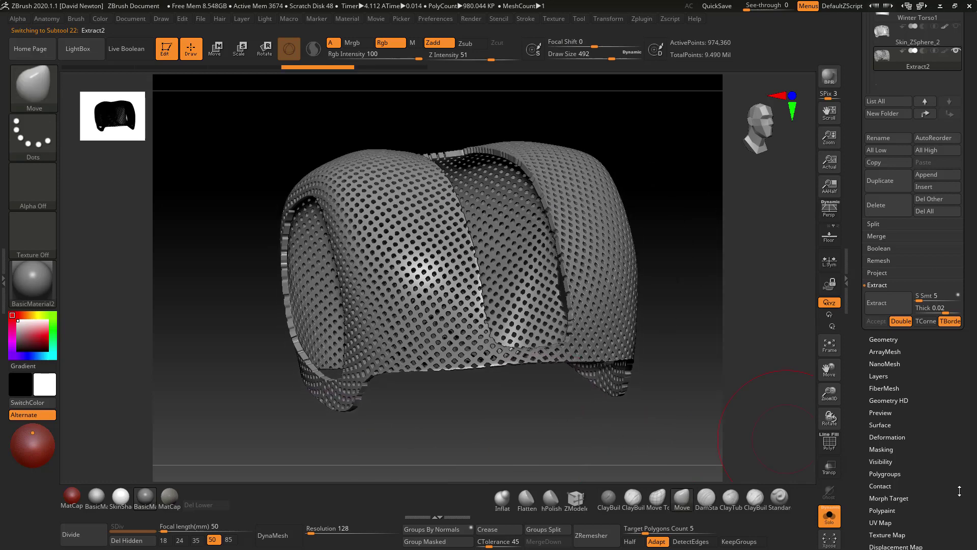
Apply the Smooth deformation at 100 to the whole extracted grid mesh.
drag(959, 491, 924, 307)
click(897, 253)
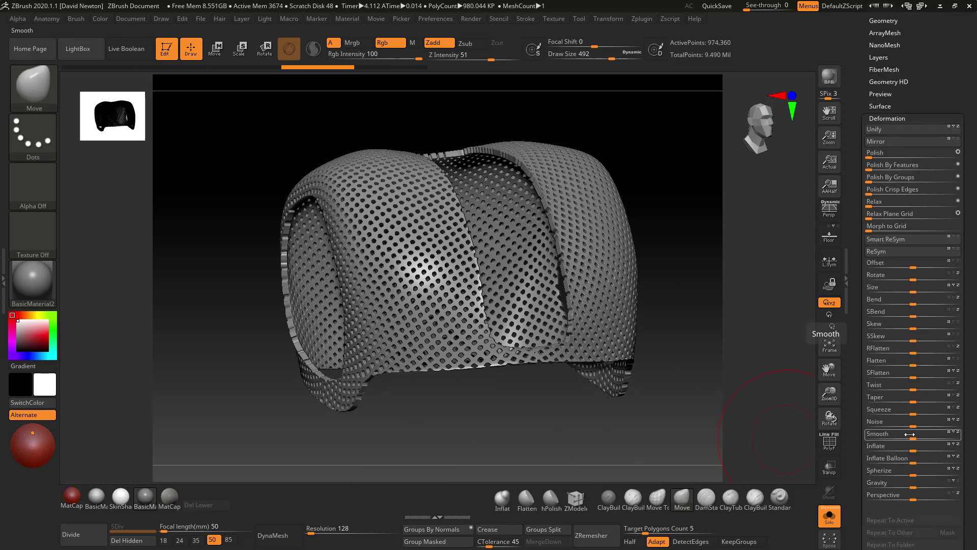
click(911, 437)
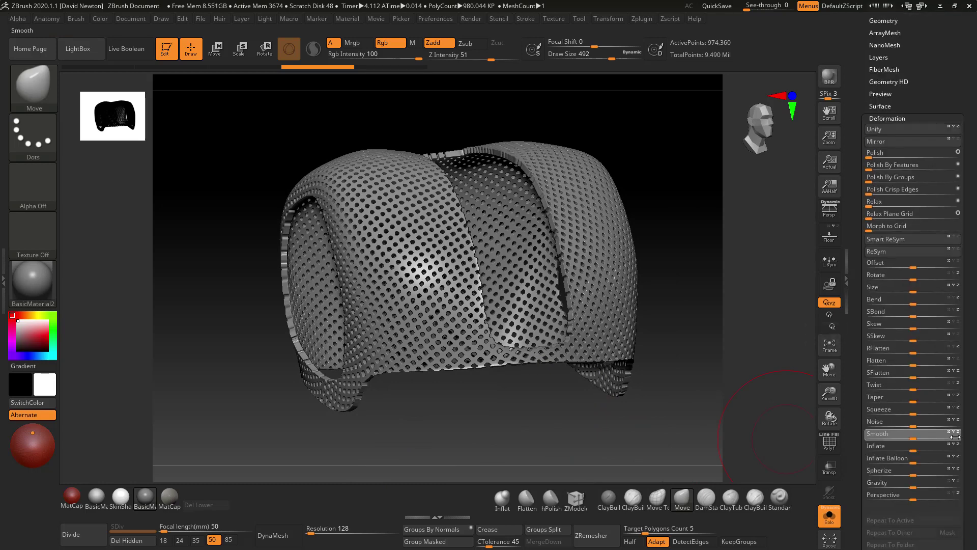
click(912, 438)
drag(912, 438, 962, 437)
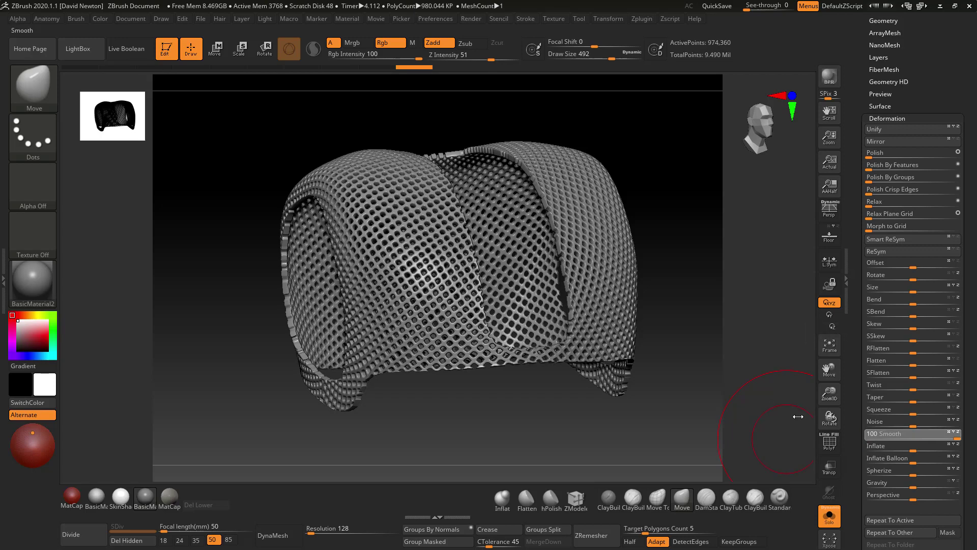
Make the original Skin_ZSphere_2 garment the active subtool and add a new layer to it.
drag(930, 69, 933, 122)
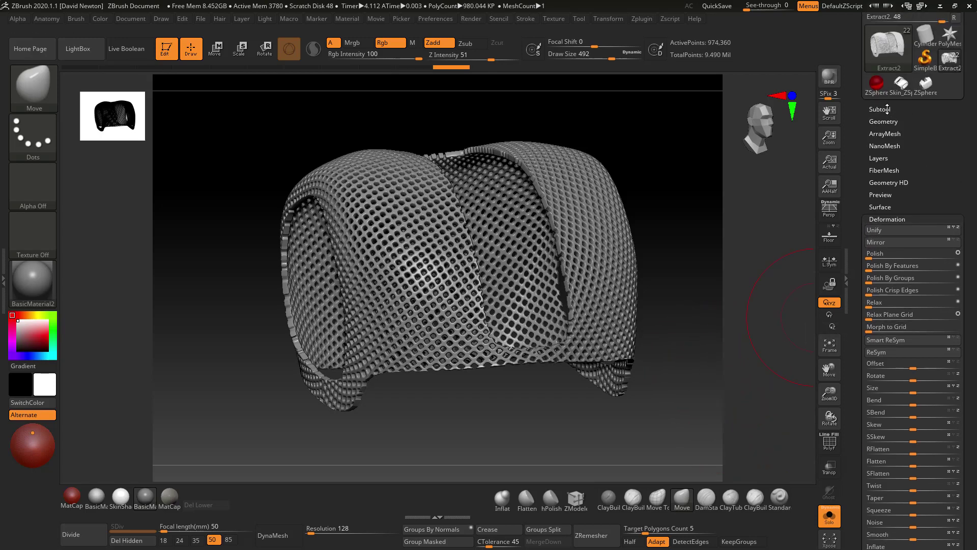
click(887, 108)
click(884, 314)
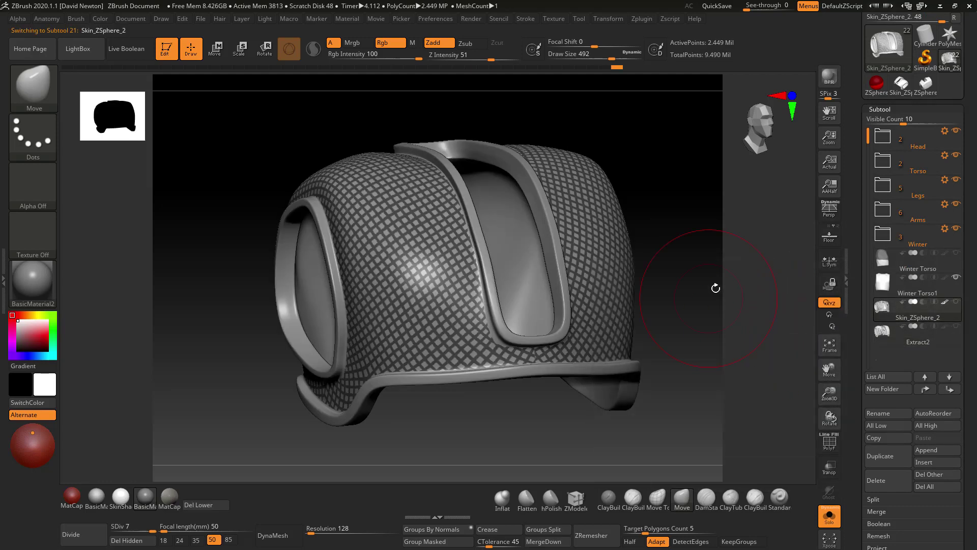
drag(716, 288, 694, 306)
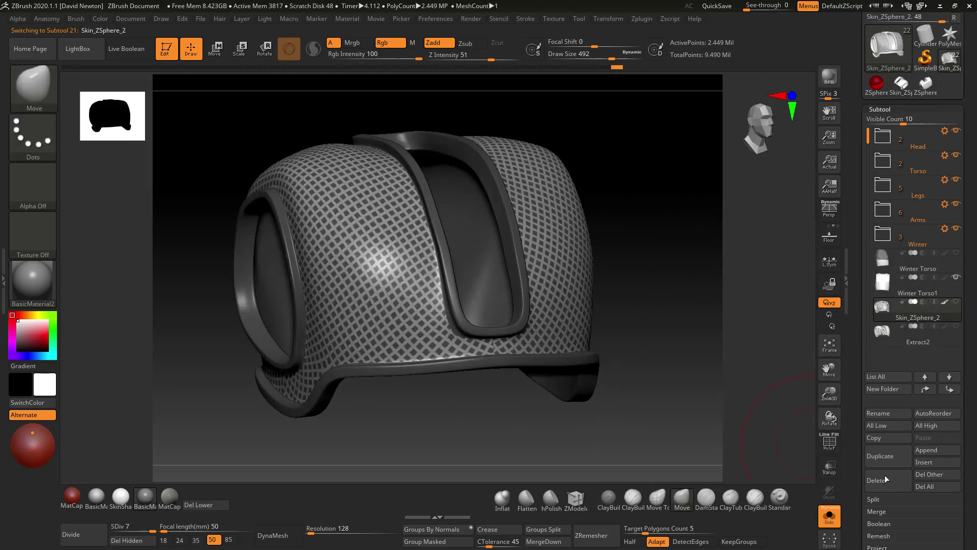
drag(971, 452, 976, 385)
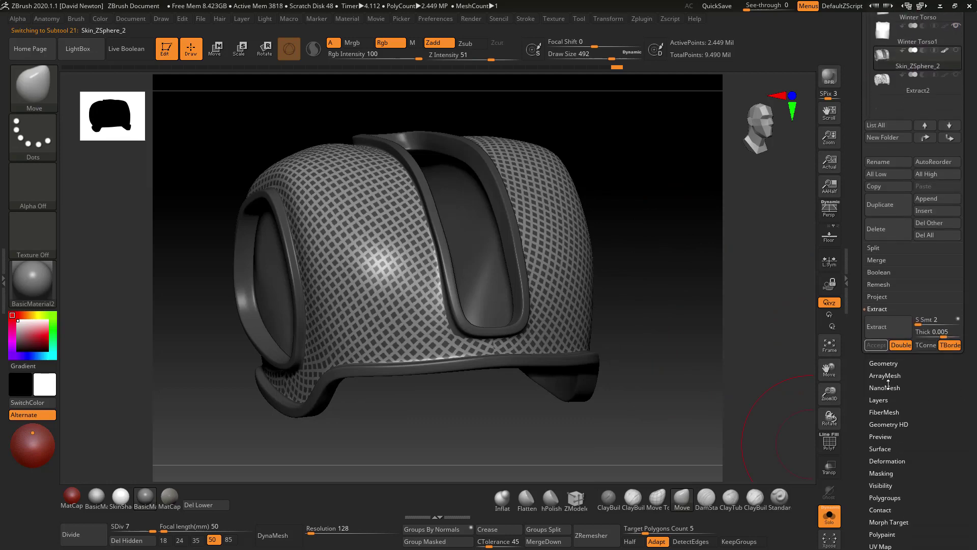
click(880, 399)
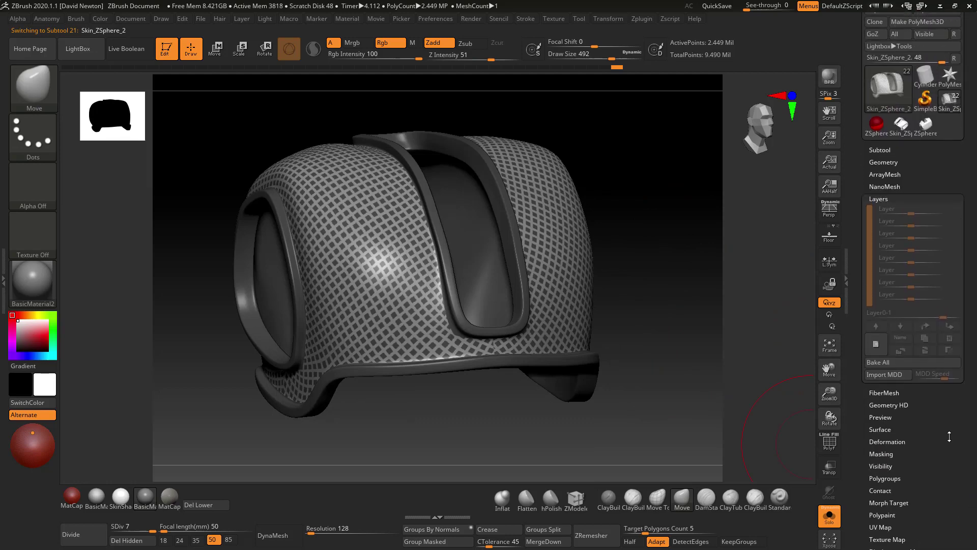
click(874, 346)
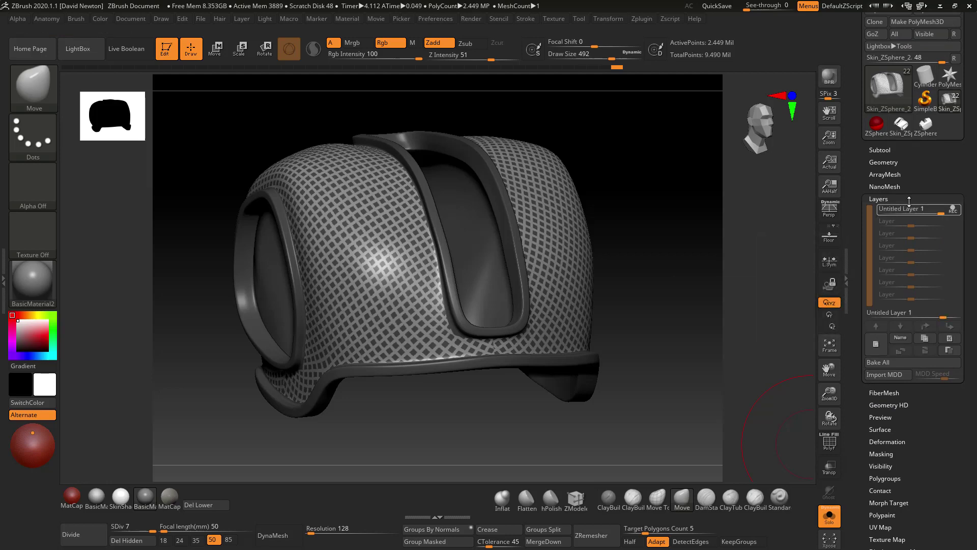
Apply an Inflate deformation of 4 to the unmasked parts of the garment's outer panels and clear the mask.
click(948, 443)
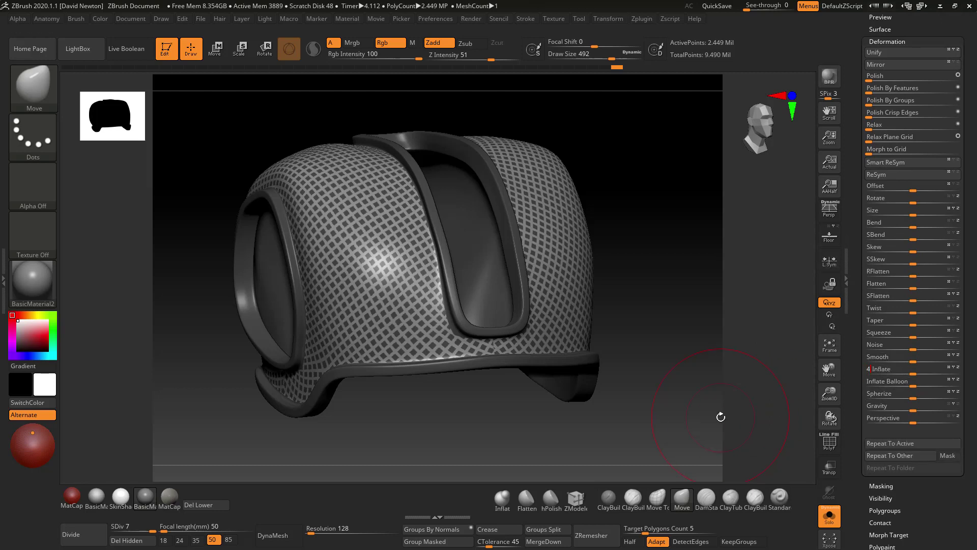
key(Return)
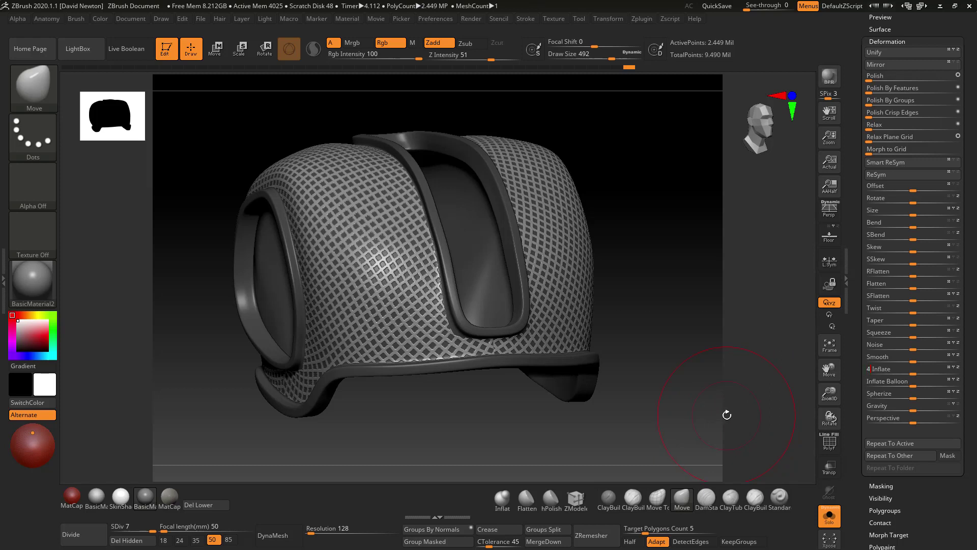
key(Return)
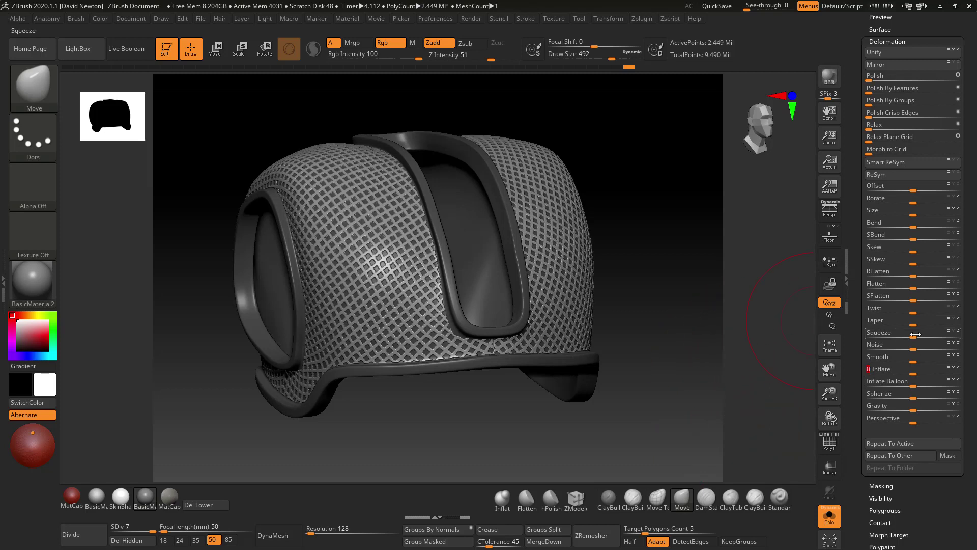
key(ctrl)
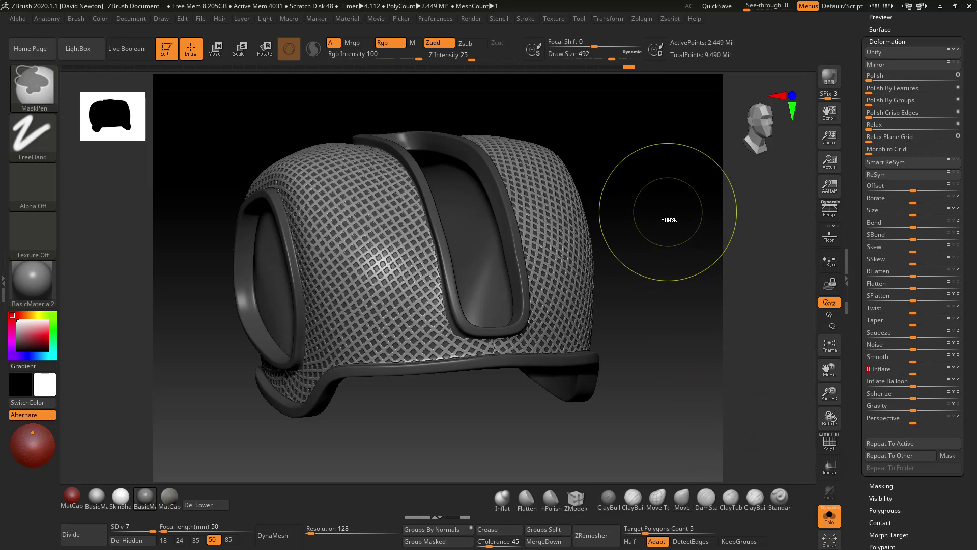
ctrl+drag(668, 211, 694, 277)
Stop recording on the garment's layer, try negative and positive intensities, and set the layer intensity to 1.59455.
drag(974, 373, 976, 391)
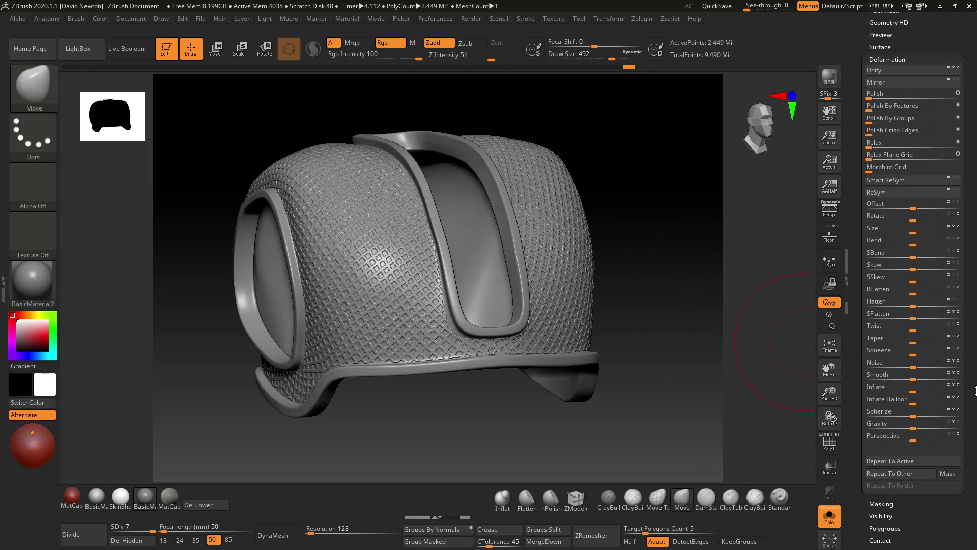
scroll(976, 391, up, 5)
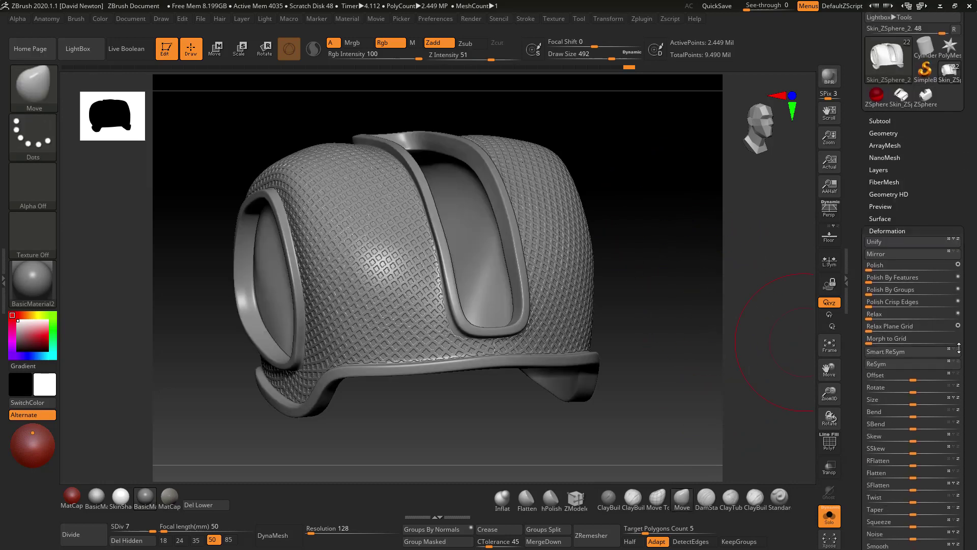
click(878, 170)
click(875, 314)
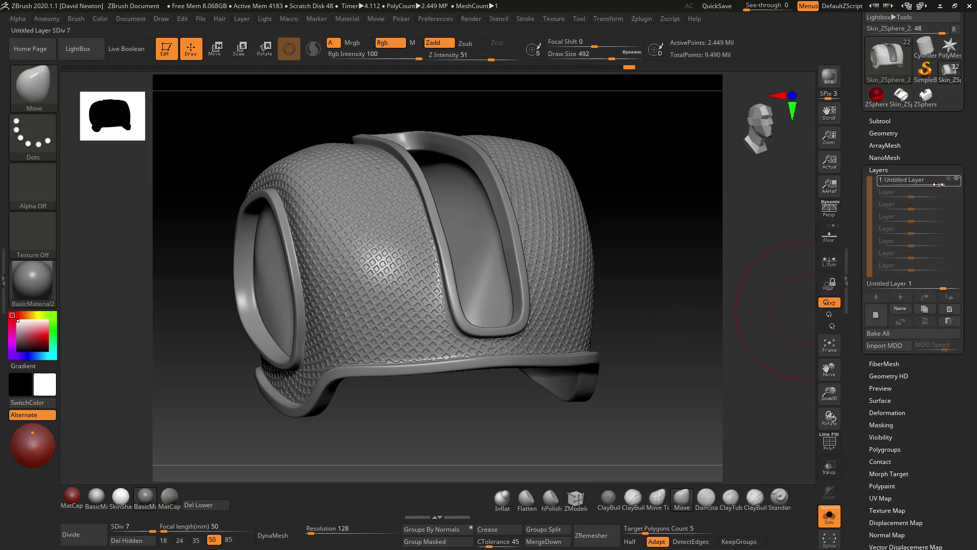
drag(938, 183, 931, 183)
drag(911, 185, 887, 183)
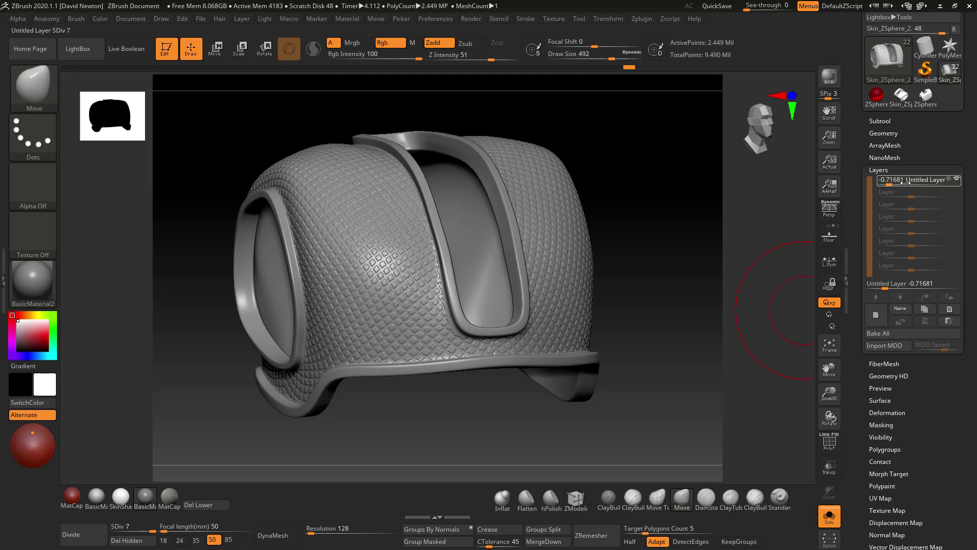
drag(923, 184, 933, 185)
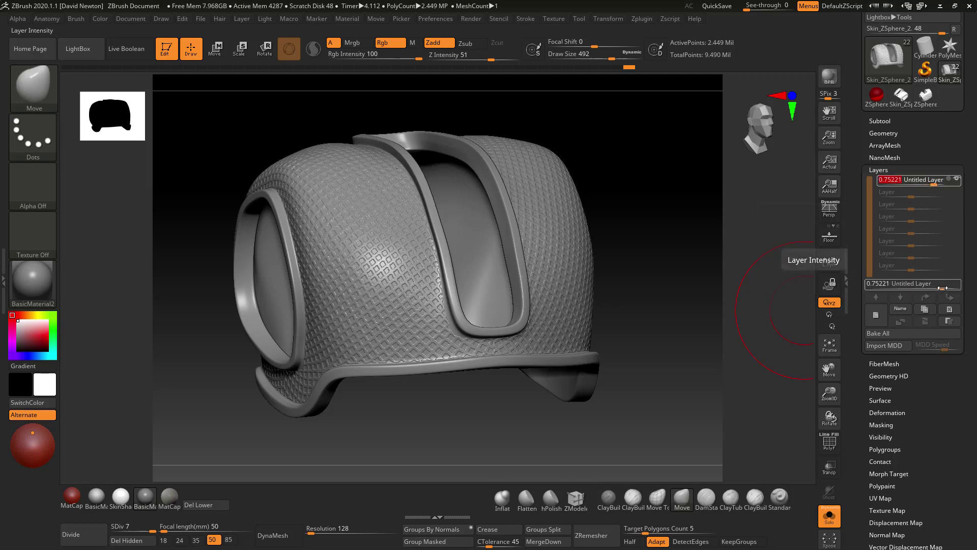
drag(945, 288, 947, 288)
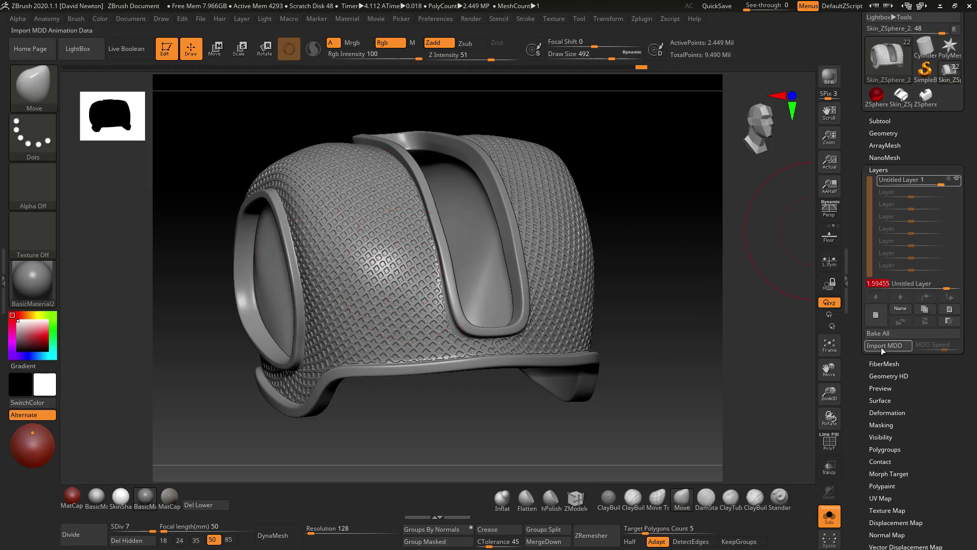
Rename the Skin_ZSphere_2 subtool as layerson.
click(887, 121)
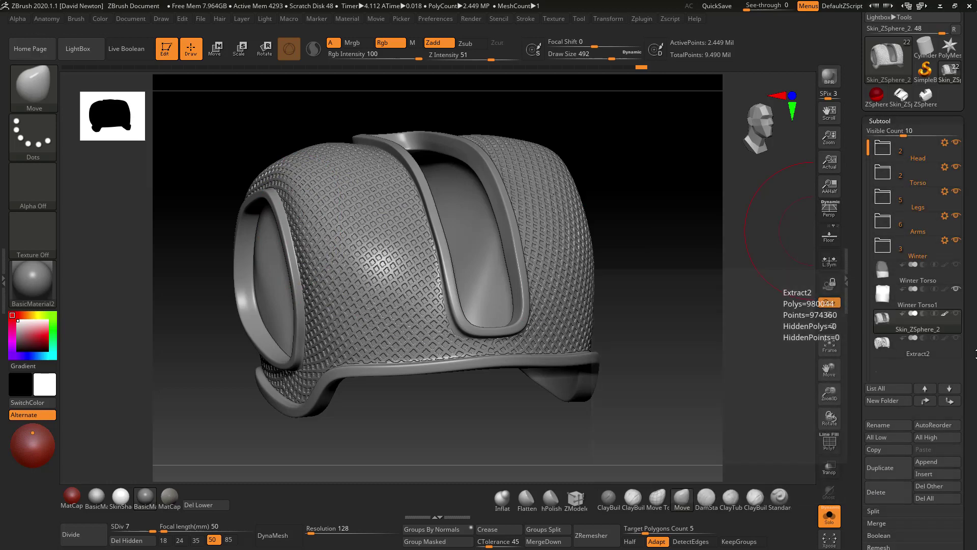
drag(973, 399, 975, 297)
scroll(976, 298, down, 1)
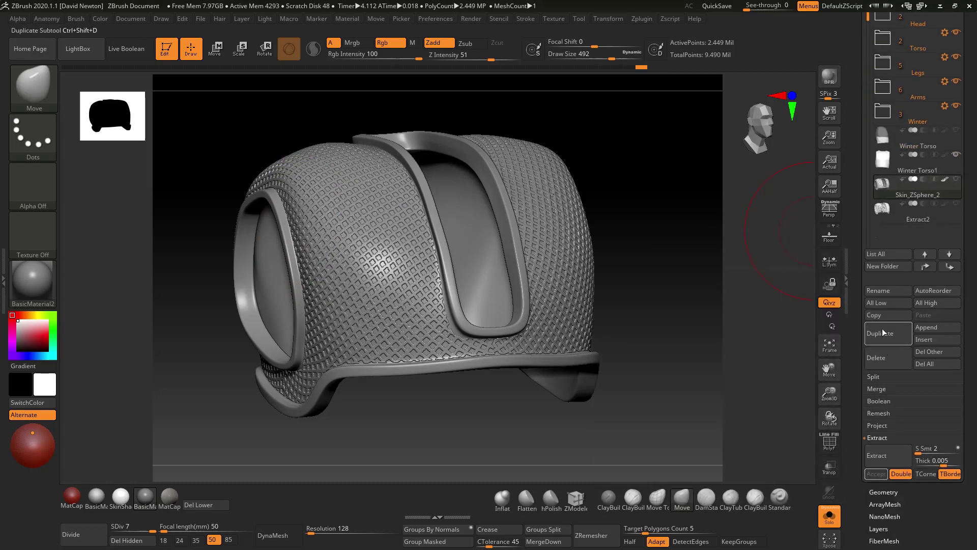
click(883, 292)
text(laye)
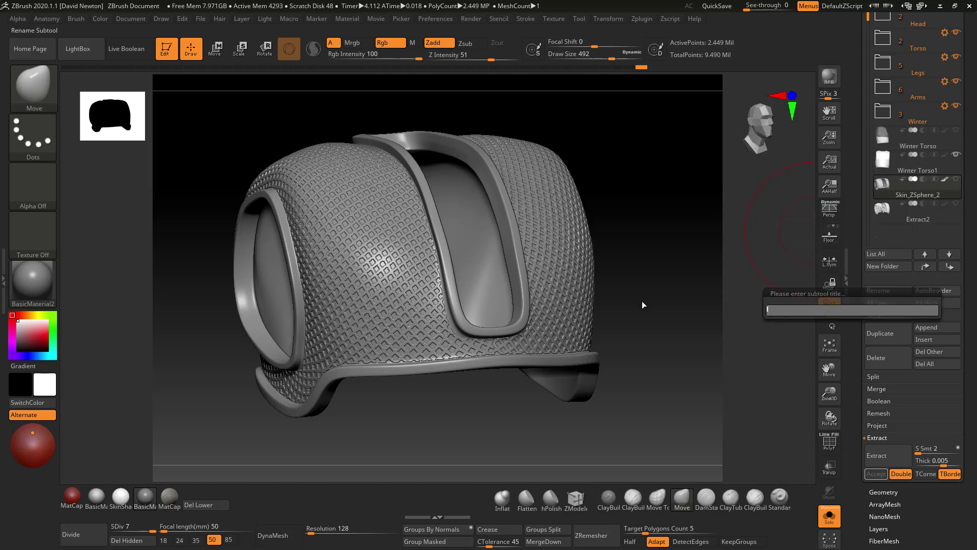
text(rson)
key(Return)
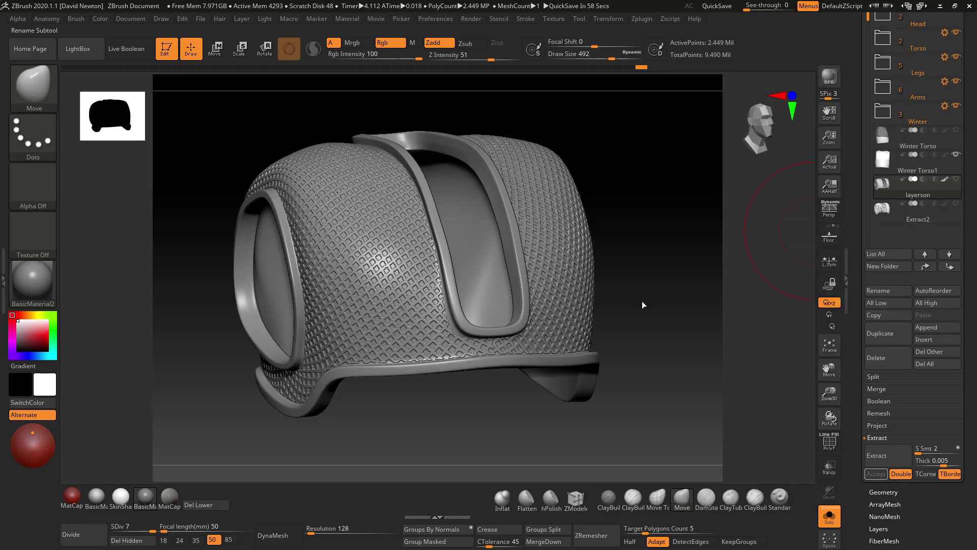
Duplicate the layerson subtool and rename the copy as bakedtop.
click(897, 336)
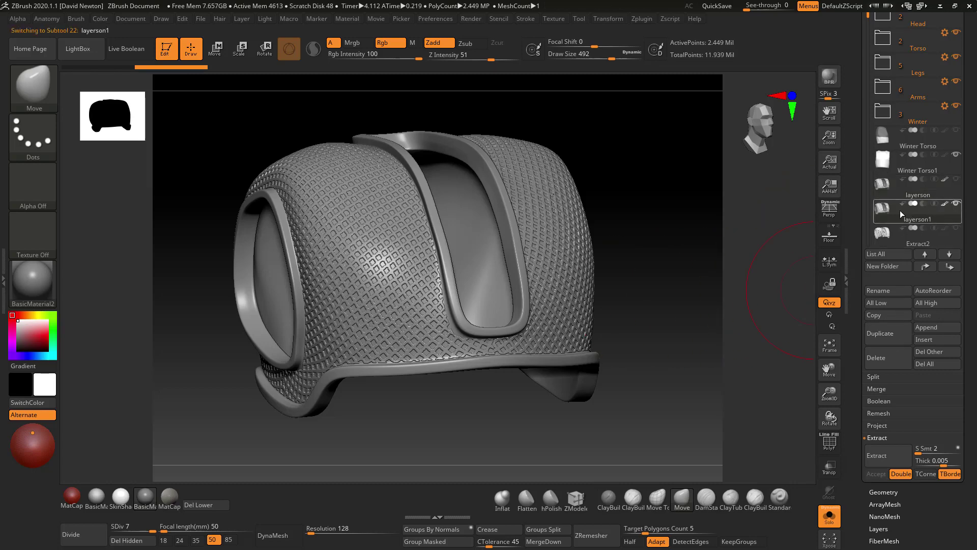
click(887, 291)
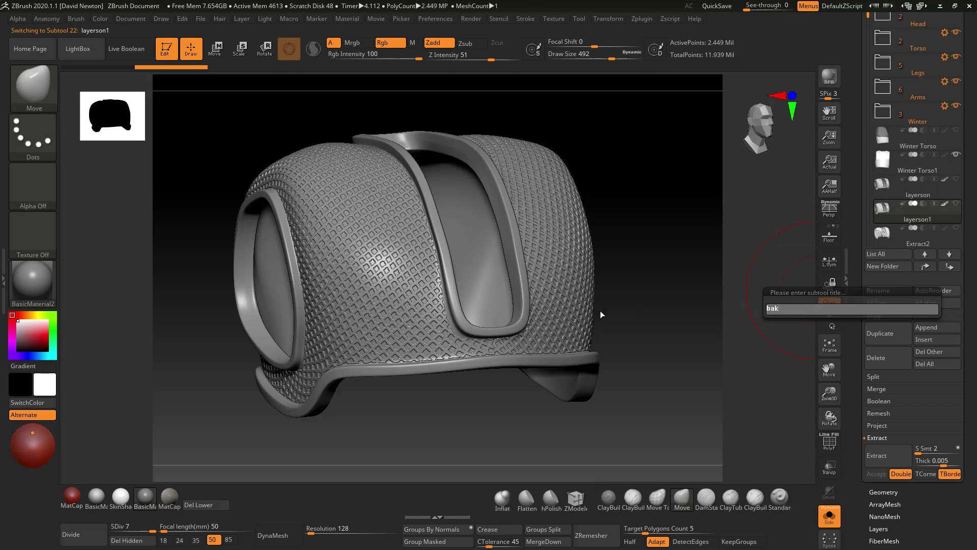
key(Return)
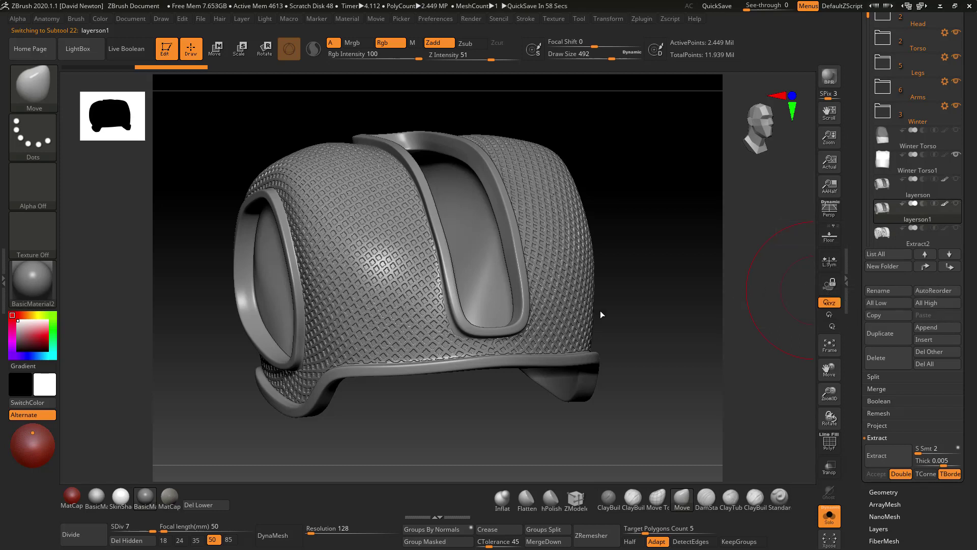
Bake all layers of the bakedtop subtool into its mesh.
scroll(883, 337, down, 5)
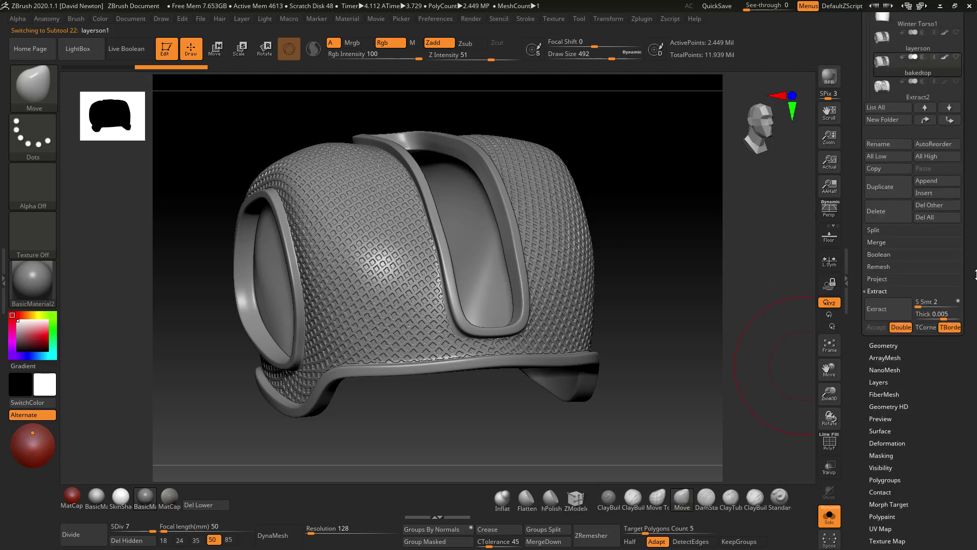
click(882, 342)
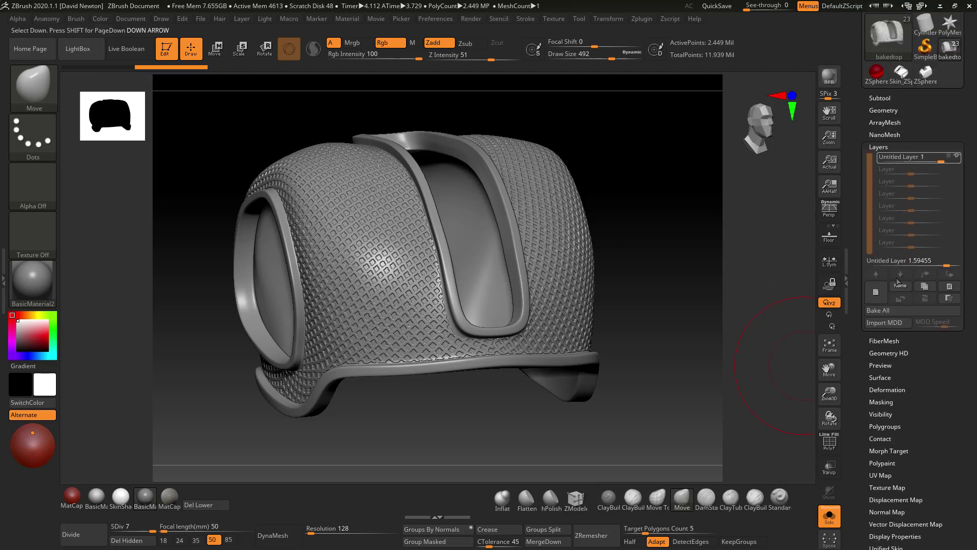
click(883, 311)
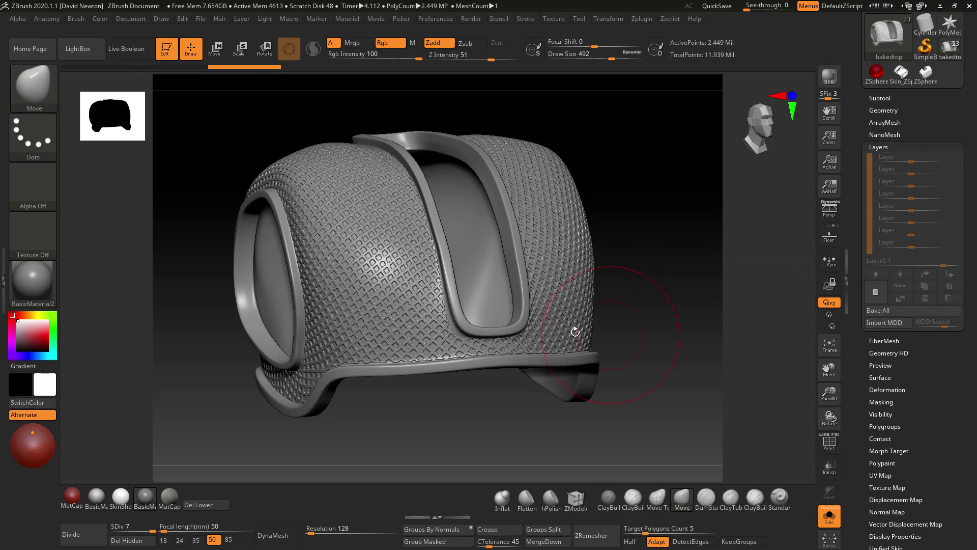
drag(736, 276, 804, 242)
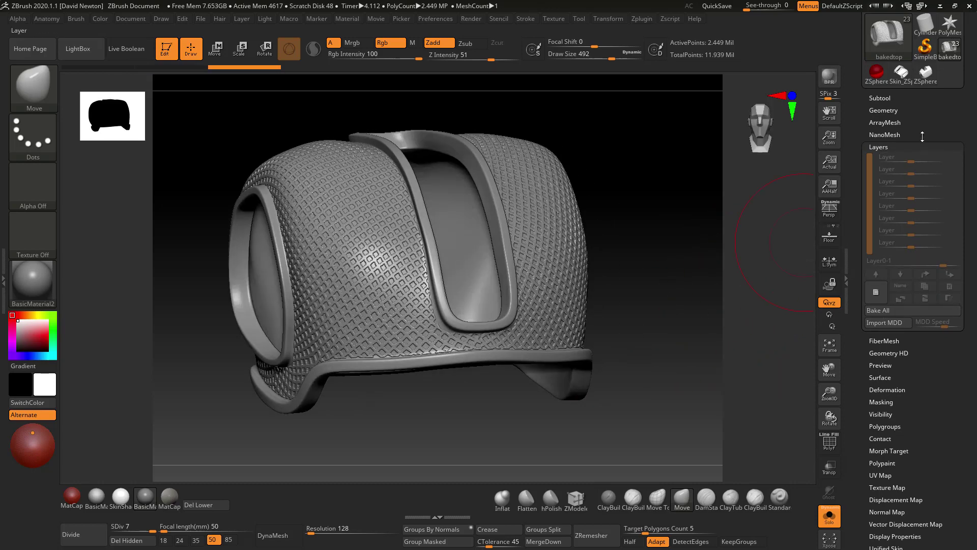
Turn off Solo mode with the Extract2 subtool shown and examine the clothed soldier from the front and back.
click(885, 99)
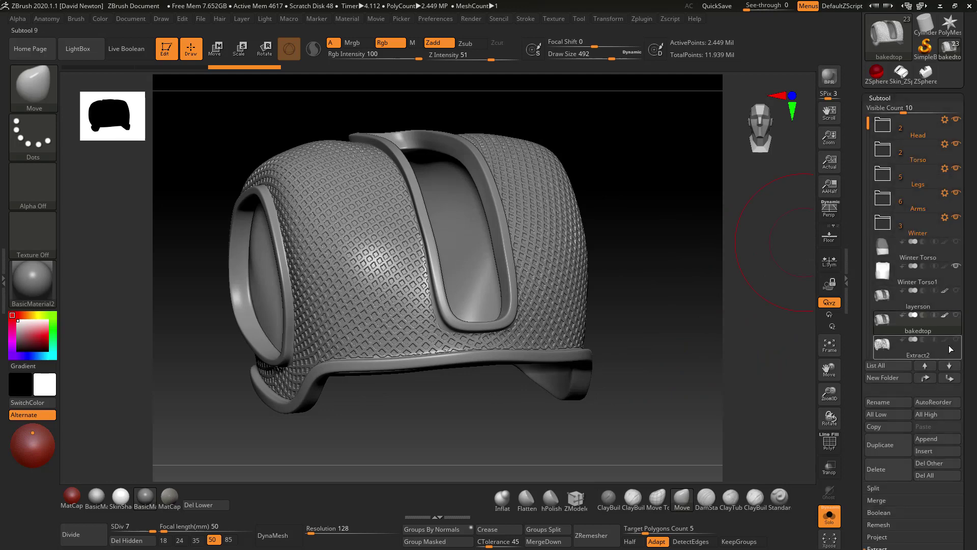
mouse_move(956, 344)
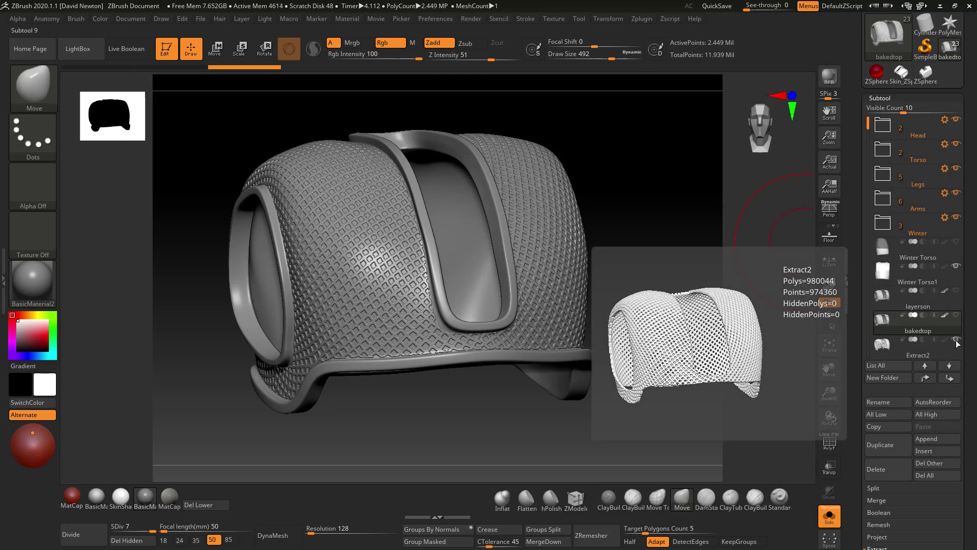
click(830, 515)
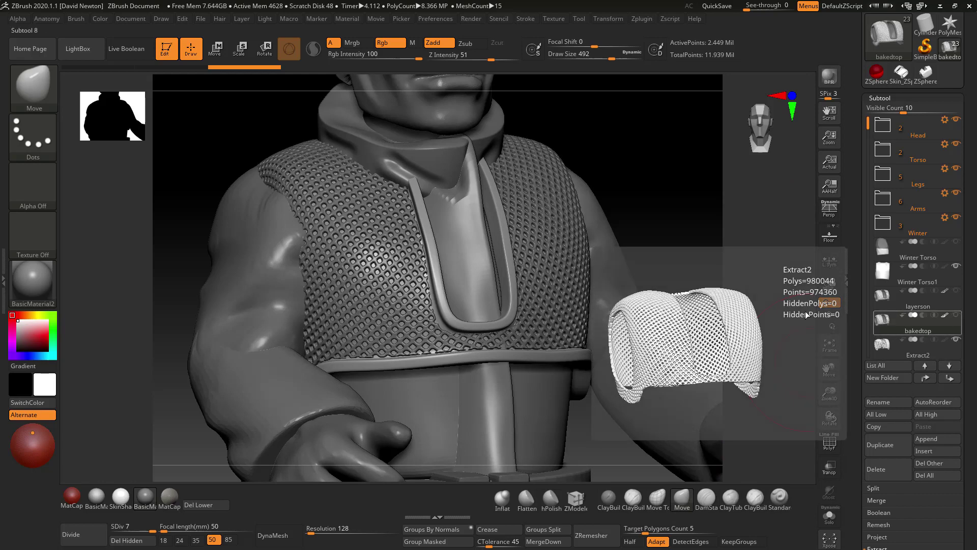
ctrl+right_drag(744, 255, 649, 206)
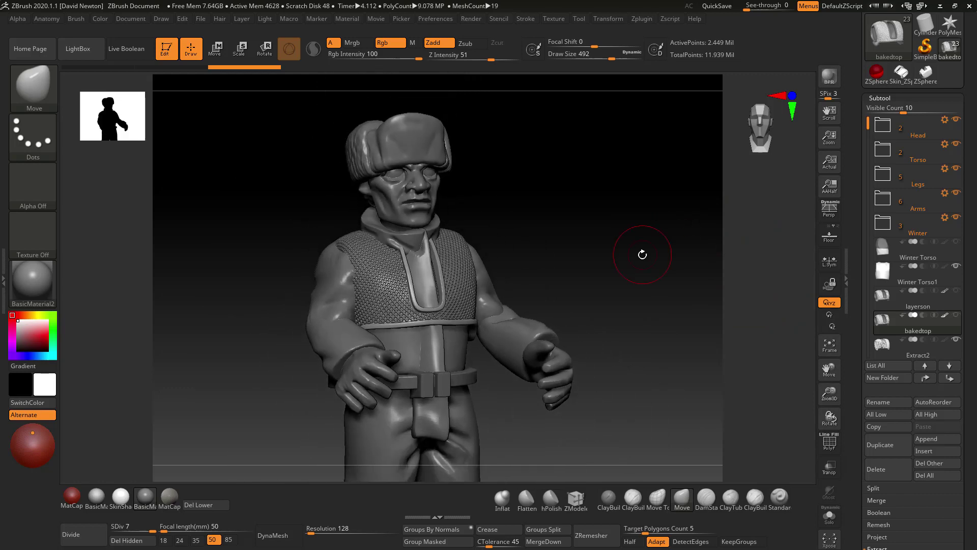
drag(642, 255, 721, 384)
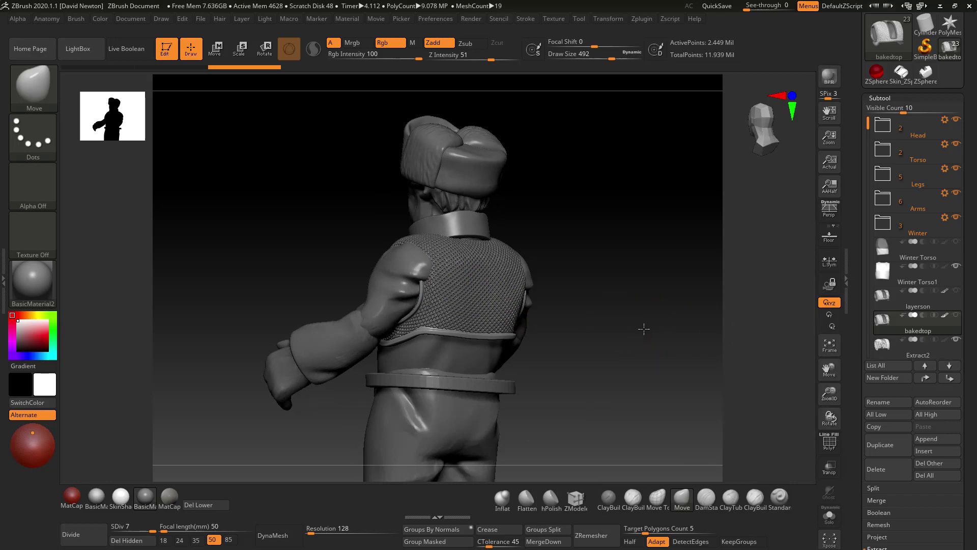
drag(637, 323, 809, 336)
scroll(645, 303, up, 1)
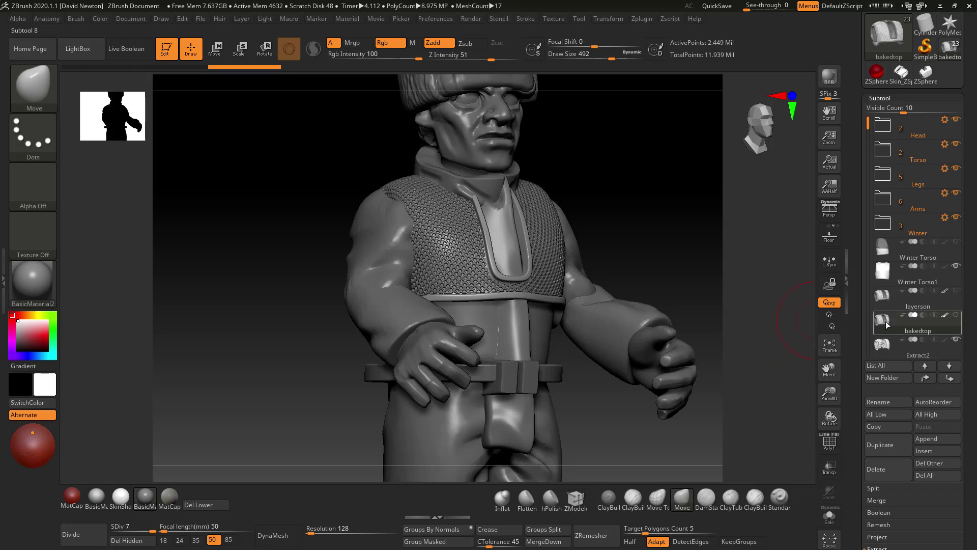
Hide the Extract2 subtool and set the Move brush's Draw Size to 804.
click(955, 340)
key(space)
drag(677, 257, 705, 268)
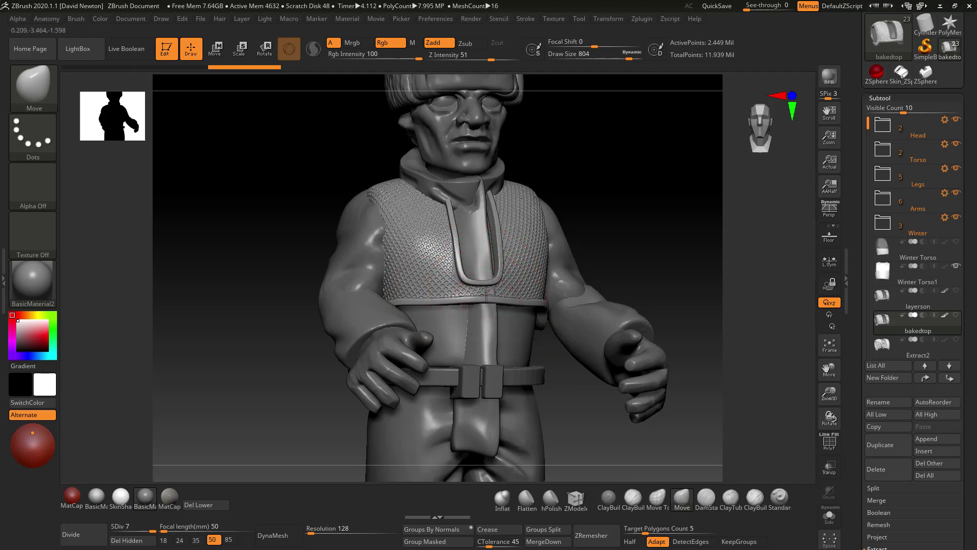
Reshape the front and lower edge of the baked vest around the torso with the Move brush, setting Draw Size to 525.
drag(484, 294, 496, 307)
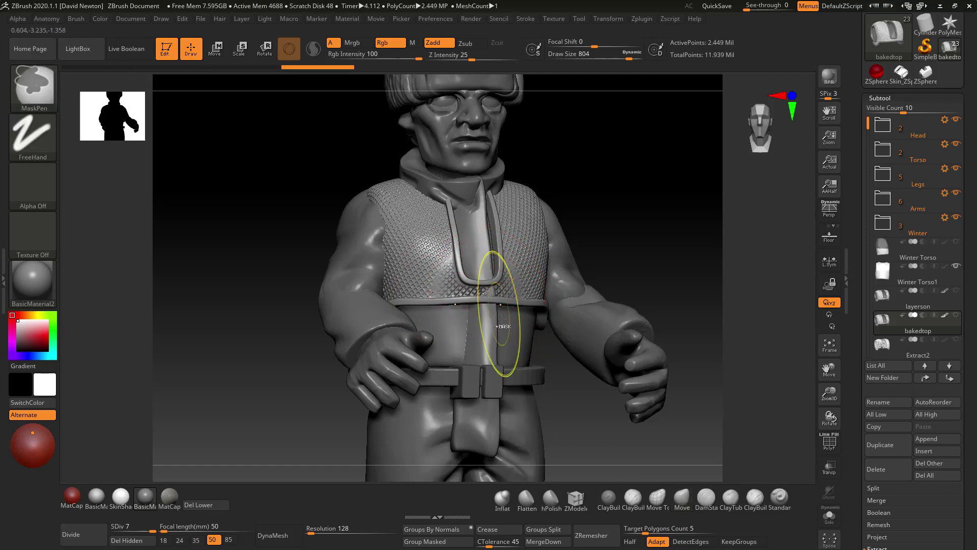
key(ctrl+z)
drag(688, 262, 663, 249)
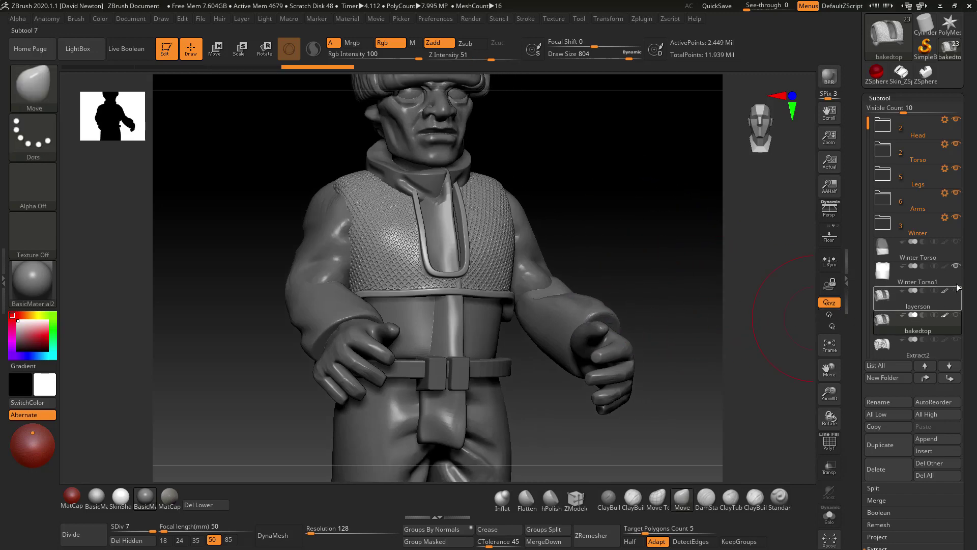
mouse_move(627, 285)
mouse_down()
mouse_move(646, 280)
mouse_move(611, 286)
mouse_up()
key(space)
mouse_move(467, 285)
mouse_down()
mouse_move(480, 285)
mouse_move(396, 285)
mouse_move(423, 284)
mouse_up()
key(space)
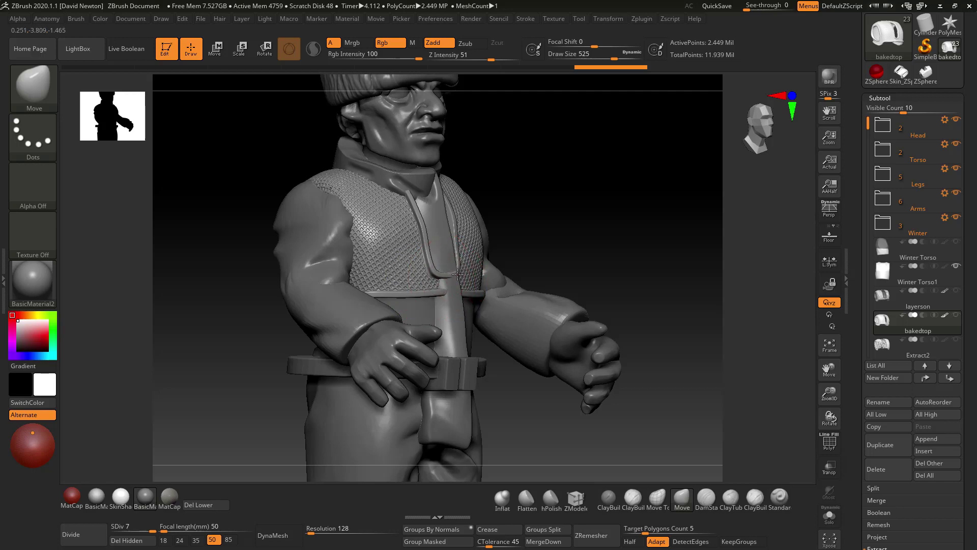
drag(666, 294, 666, 300)
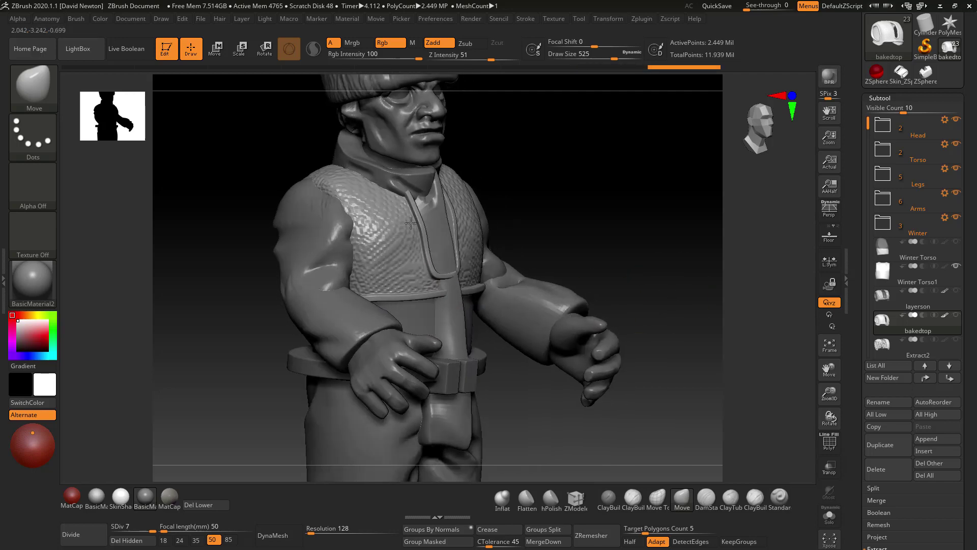
Set the Draw Size to 921 and move the baked vest's shoulder and front armhole to fit around the arm.
key(space)
drag(322, 201, 335, 194)
key(space)
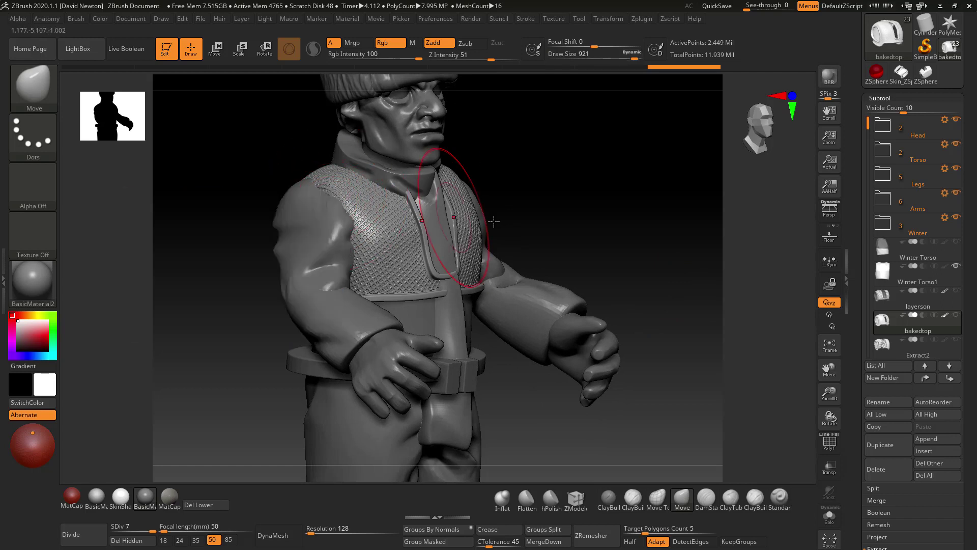
mouse_move(542, 209)
mouse_down()
mouse_move(561, 212)
mouse_move(542, 207)
mouse_up()
mouse_move(343, 188)
mouse_down()
mouse_move(318, 190)
mouse_move(340, 179)
mouse_move(320, 181)
mouse_move(374, 204)
mouse_up()
drag(375, 205, 403, 219)
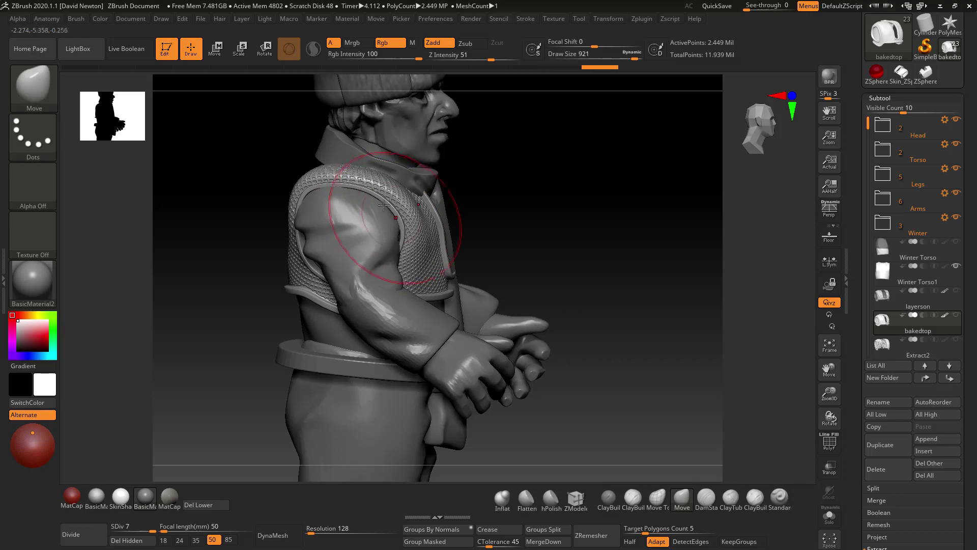
drag(374, 200, 356, 207)
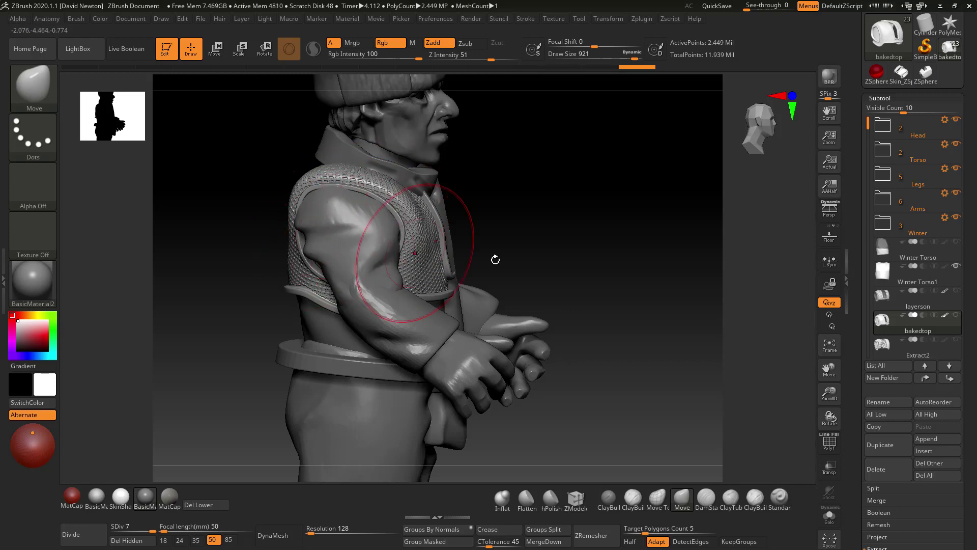
drag(503, 257, 537, 255)
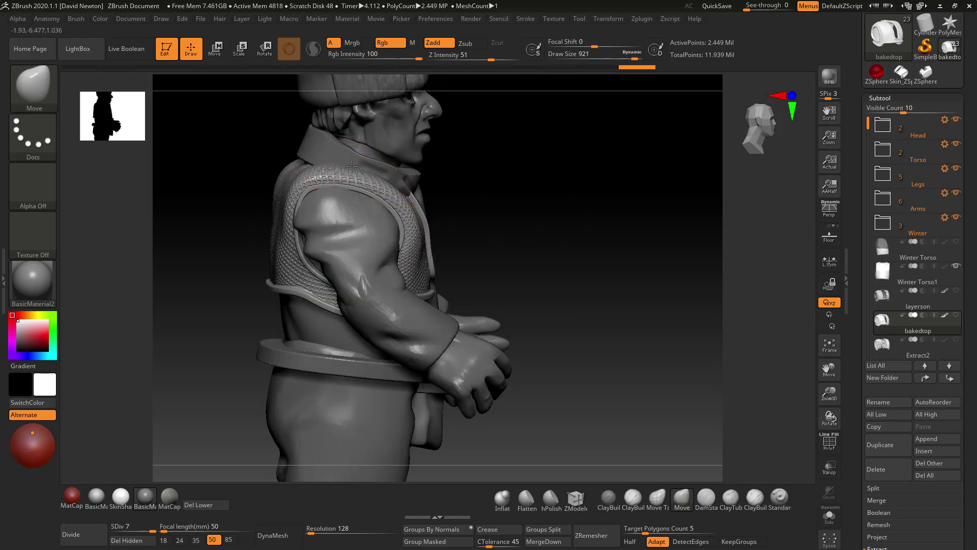
Refine the top of the vest's shoulder and pull the rear armhole edge slightly backward with the Move brush.
key(ctrl+shift+z)
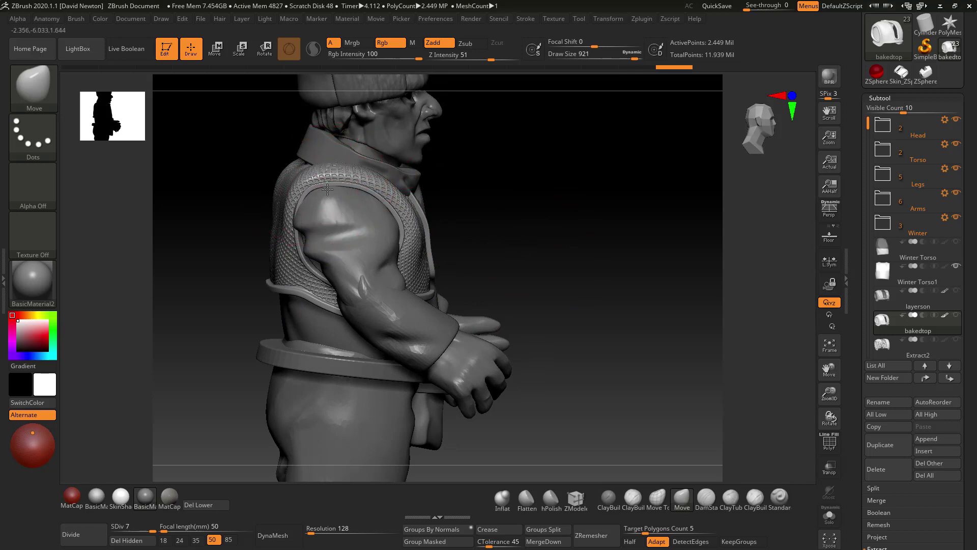
key(ctrl+shift+z)
key(ctrl+shift+z)
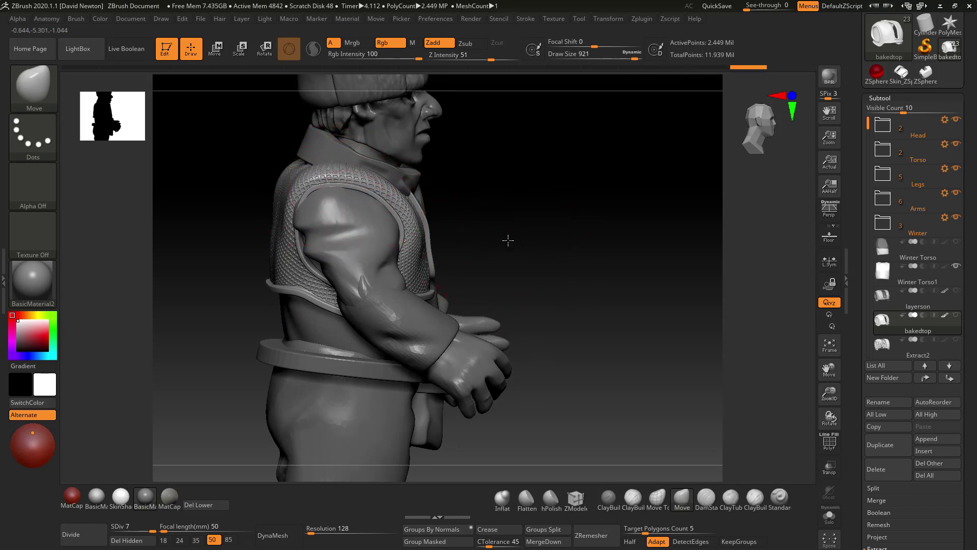
drag(299, 218, 288, 218)
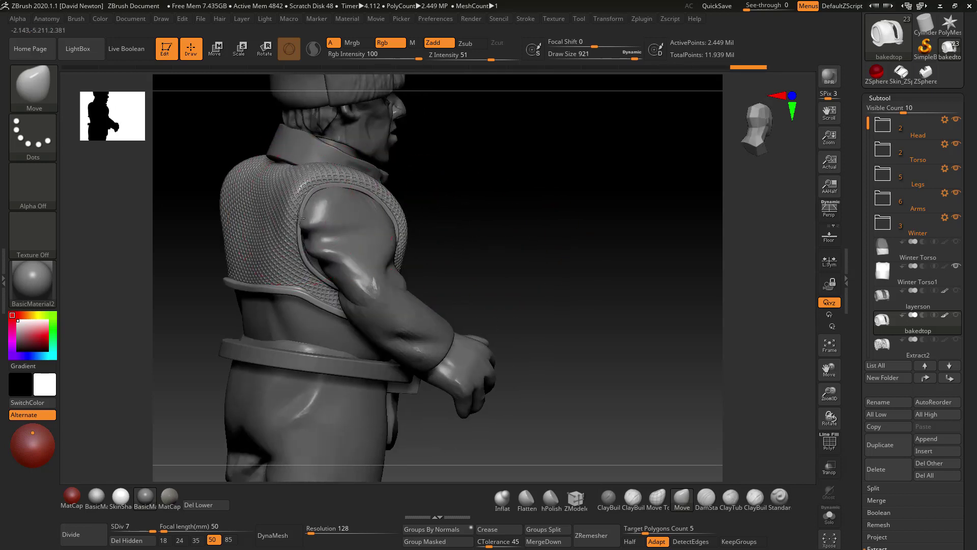
drag(539, 282, 448, 272)
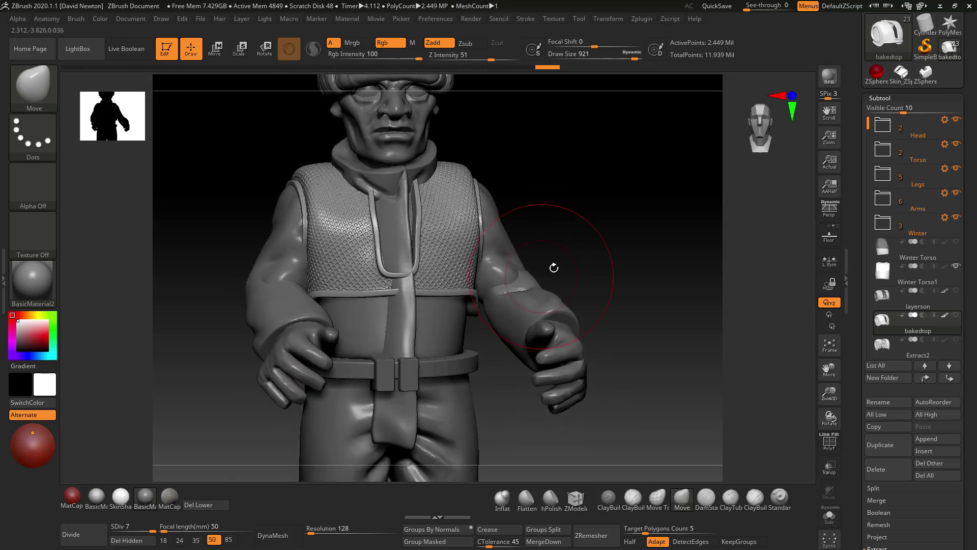
Pull the lower end of the vest's front opening slightly downward with the Move brush and check the overall fit.
alt+drag(591, 264, 596, 272)
drag(410, 283, 411, 292)
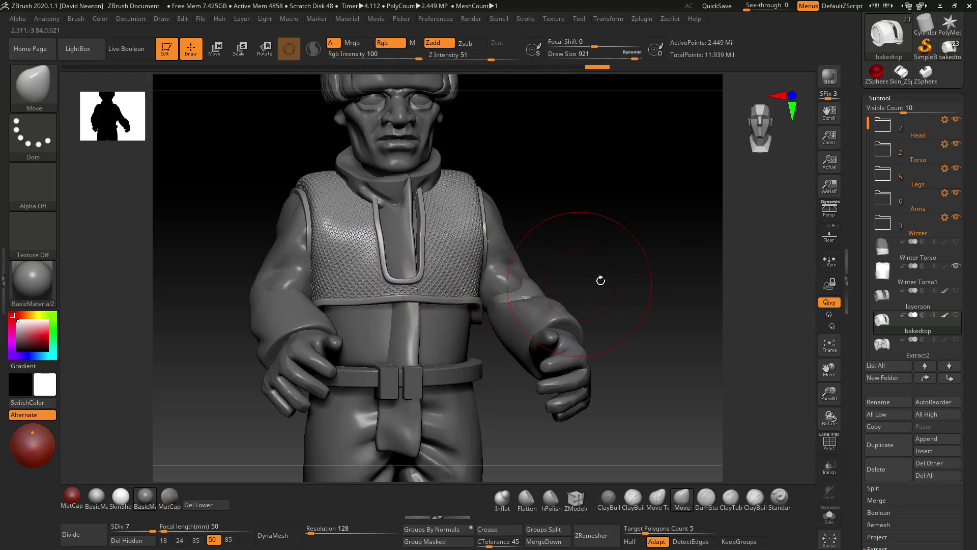
mouse_move(600, 279)
mouse_down()
mouse_move(604, 221)
mouse_move(602, 285)
mouse_up()
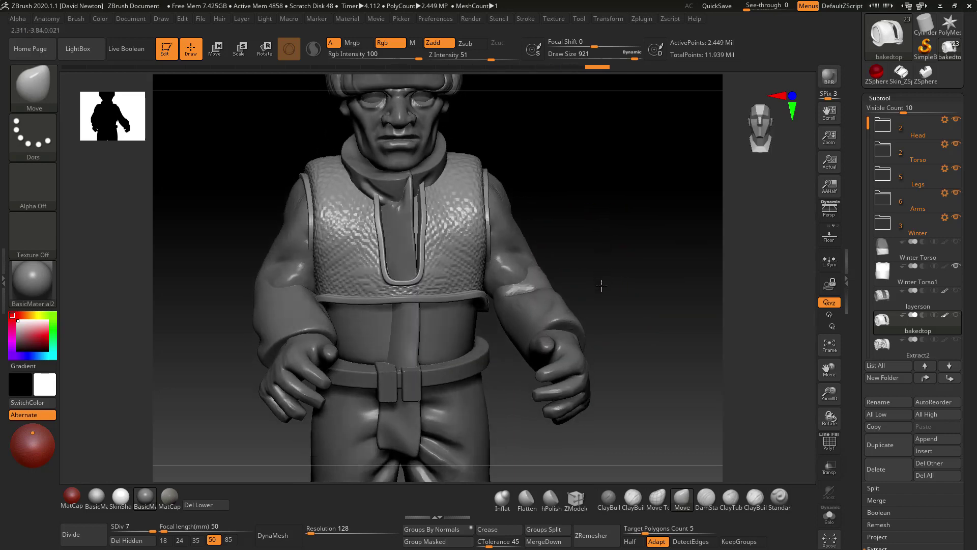
drag(552, 219, 541, 253)
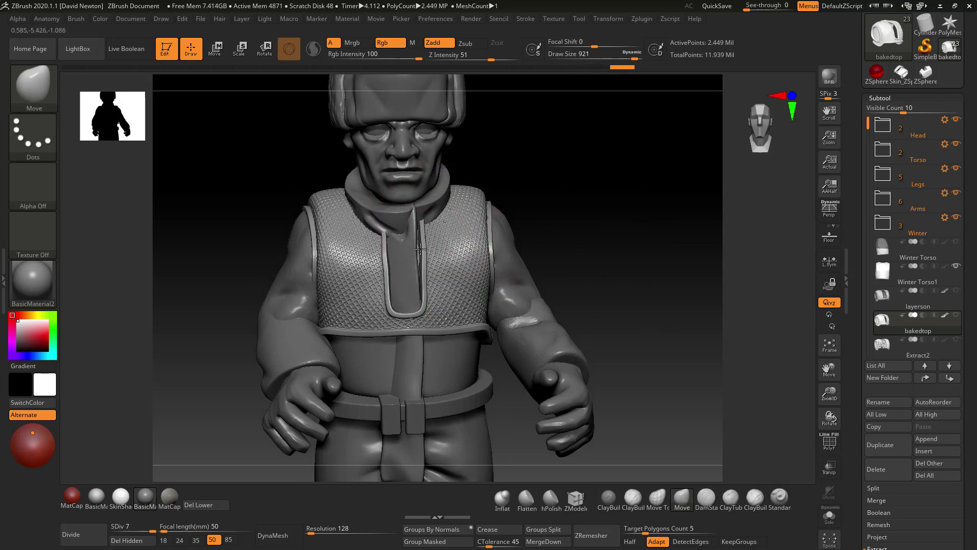
ctrl+right_drag(598, 273, 565, 219)
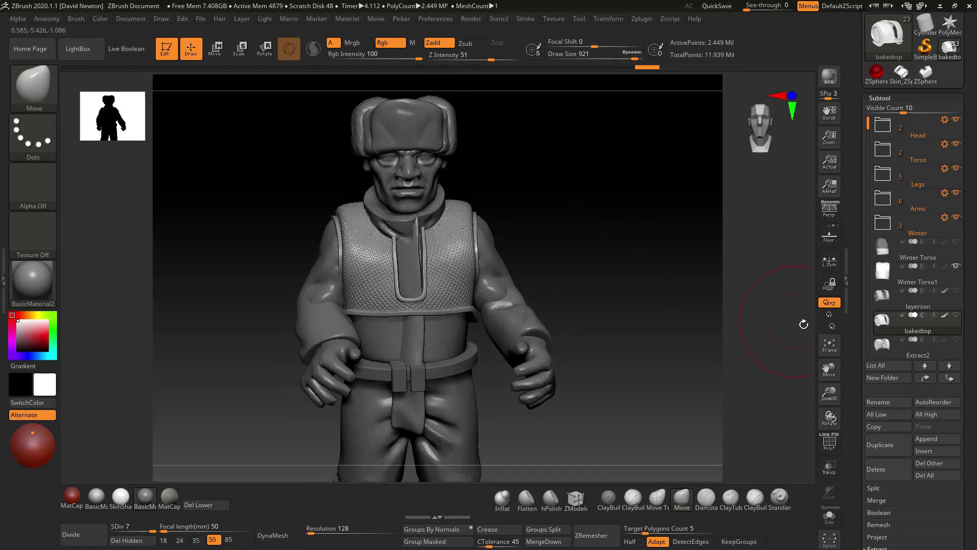
Show the Extract2 grid together with the bakedtop vest, compare them on the figure, and turn Extract2's visibility off.
click(955, 344)
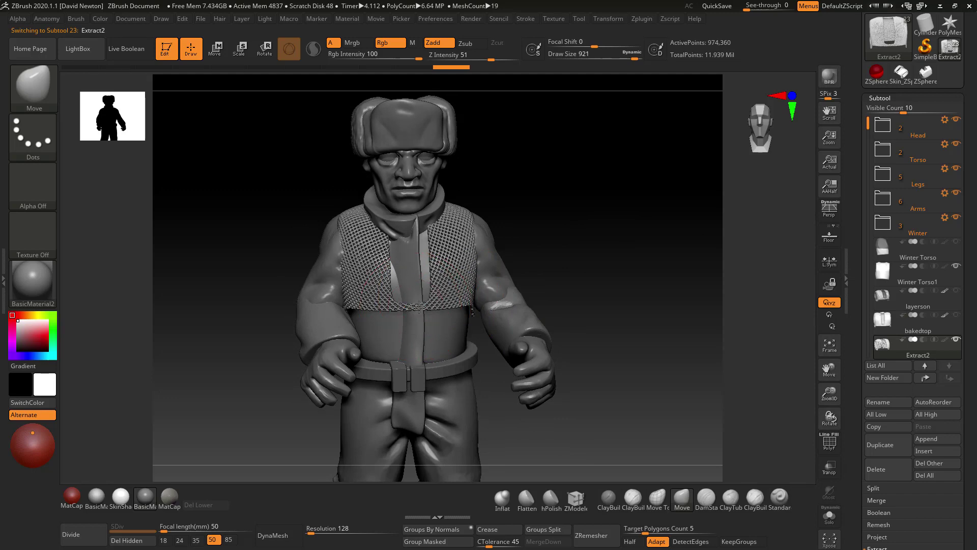
click(955, 316)
right_drag(713, 316, 724, 316)
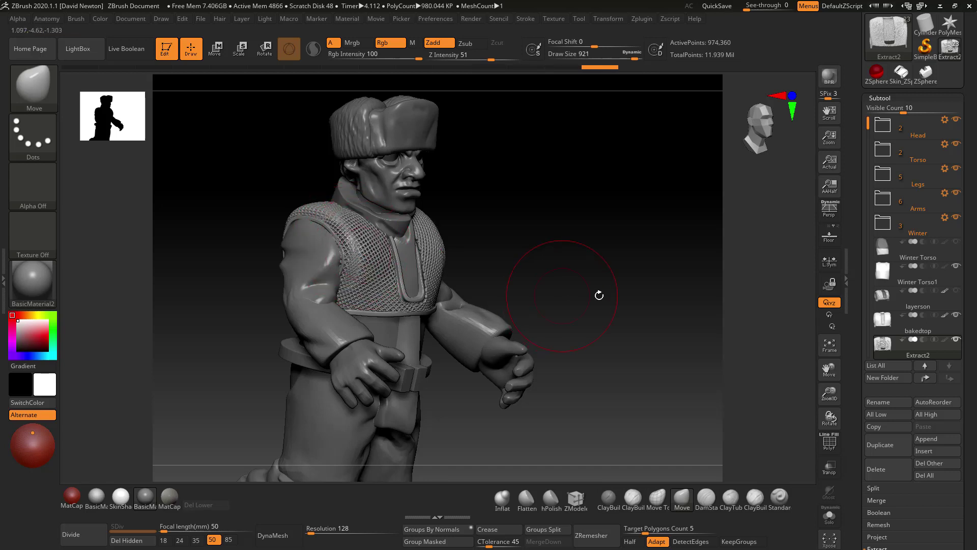
key(ctrl)
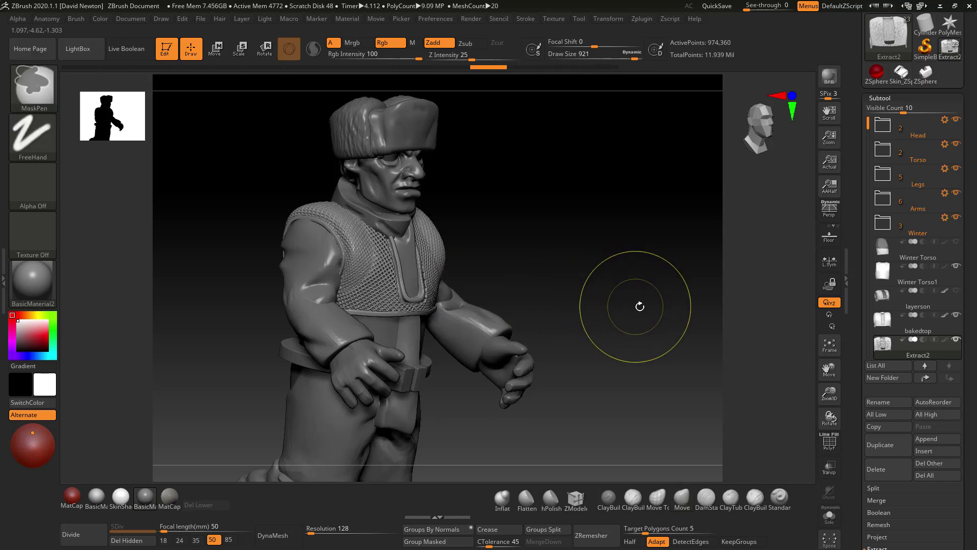
mouse_move(700, 332)
shift+mouse_down()
mouse_move(669, 331)
mouse_move(670, 344)
shift+mouse_up()
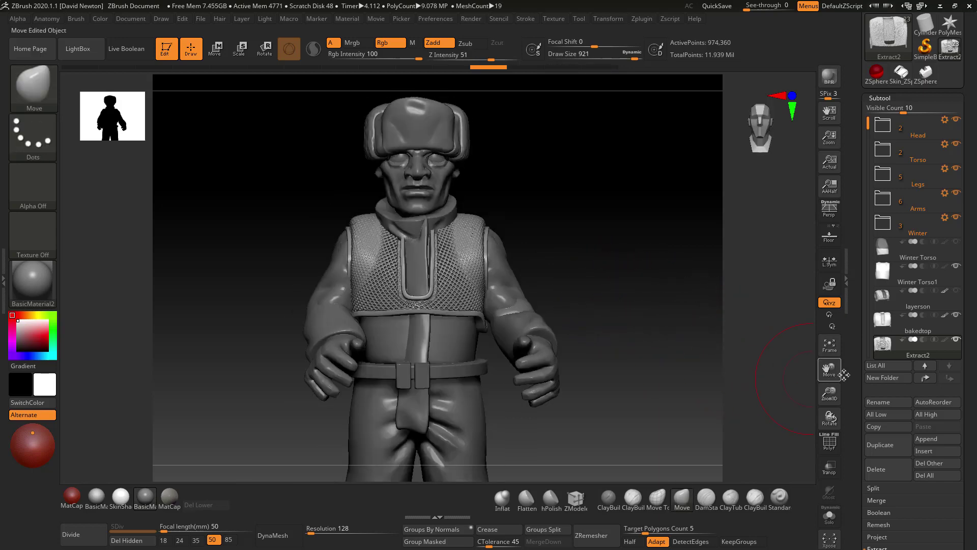
click(956, 338)
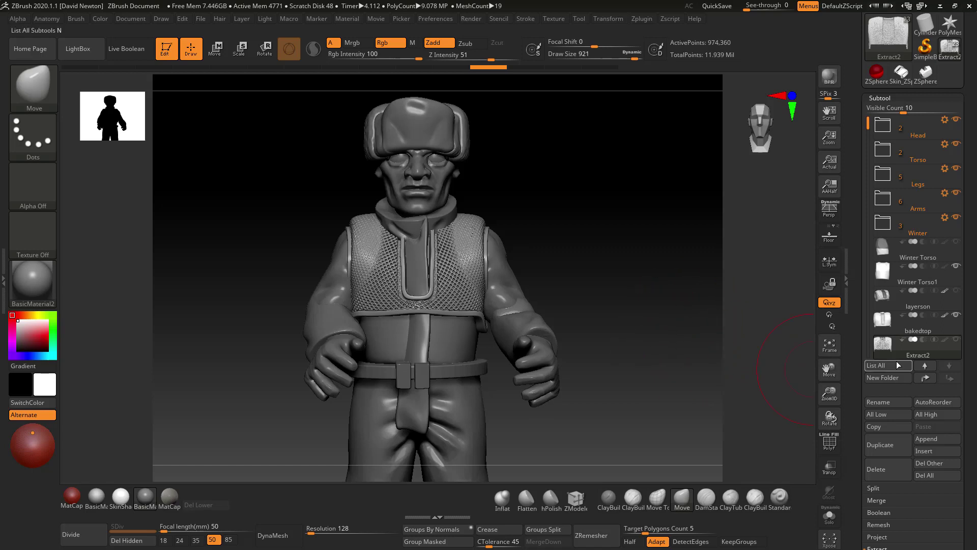
Save the tool to the Desktop as Zbrush WIP.ZTL, replacing the existing file.
alt+drag(596, 347, 645, 316)
drag(962, 76, 961, 202)
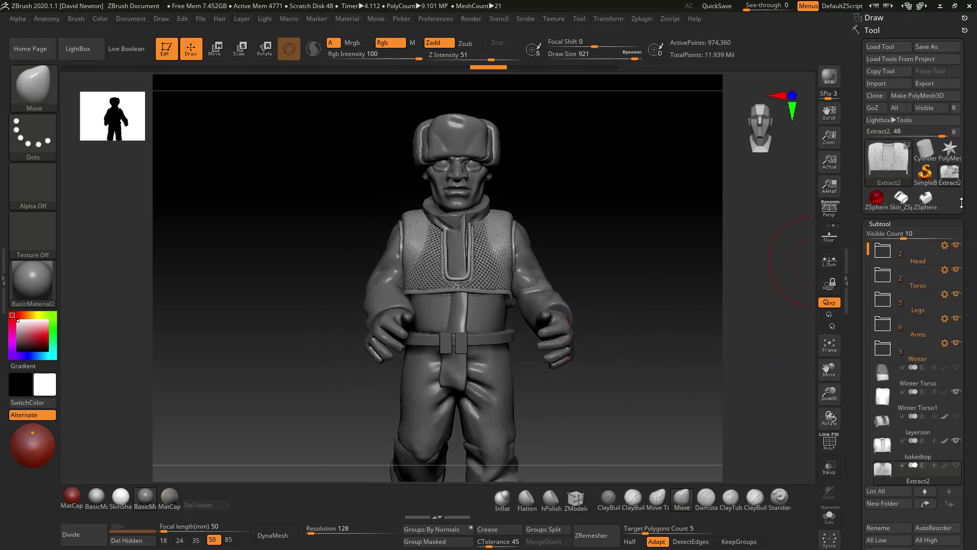
click(939, 53)
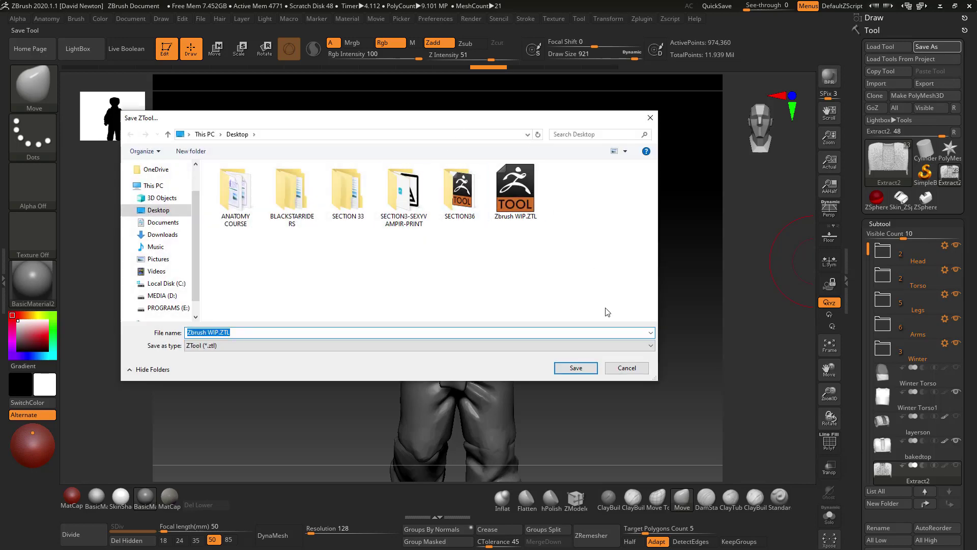
click(588, 371)
click(518, 283)
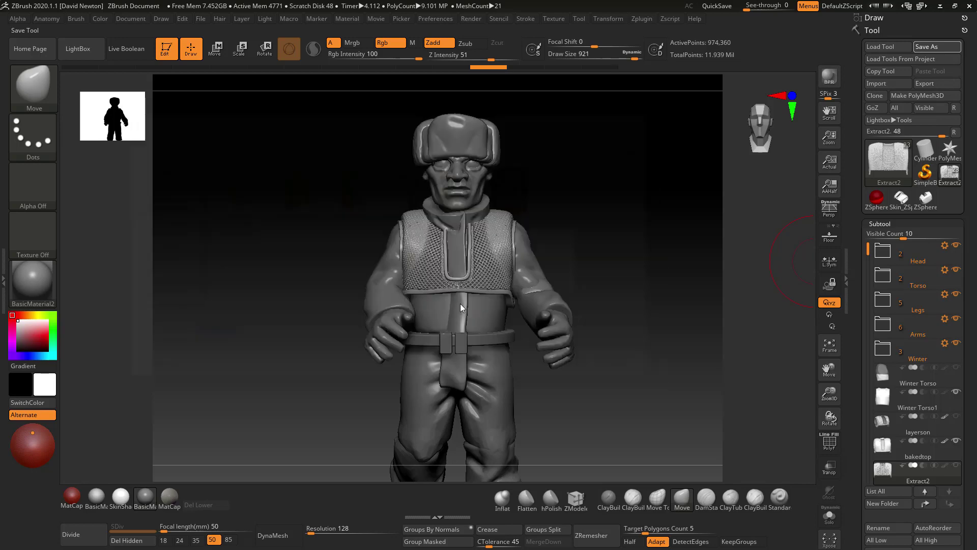